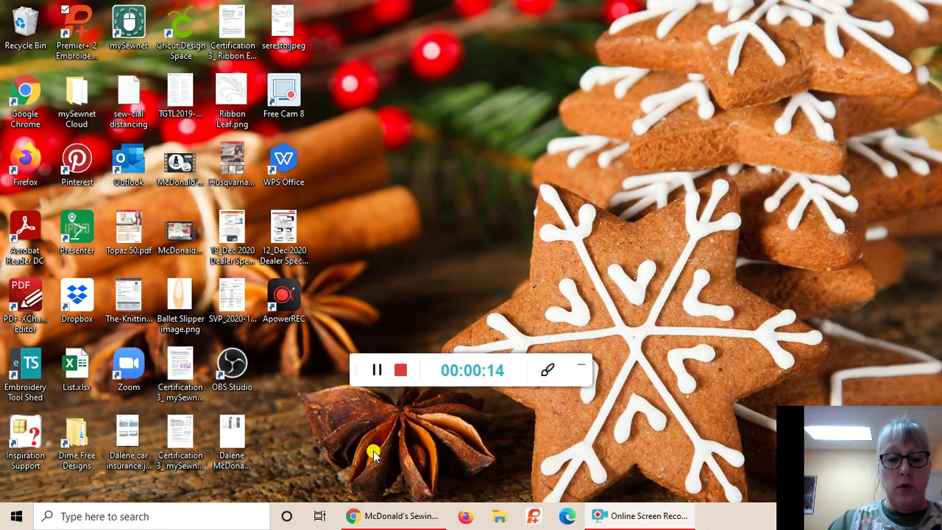
# Find the Premier+ Software lessons on the Classes and Events page of the McDonald's Sewing & Vacuum website, and put the browser away
pyautogui.moveTo(389, 513)
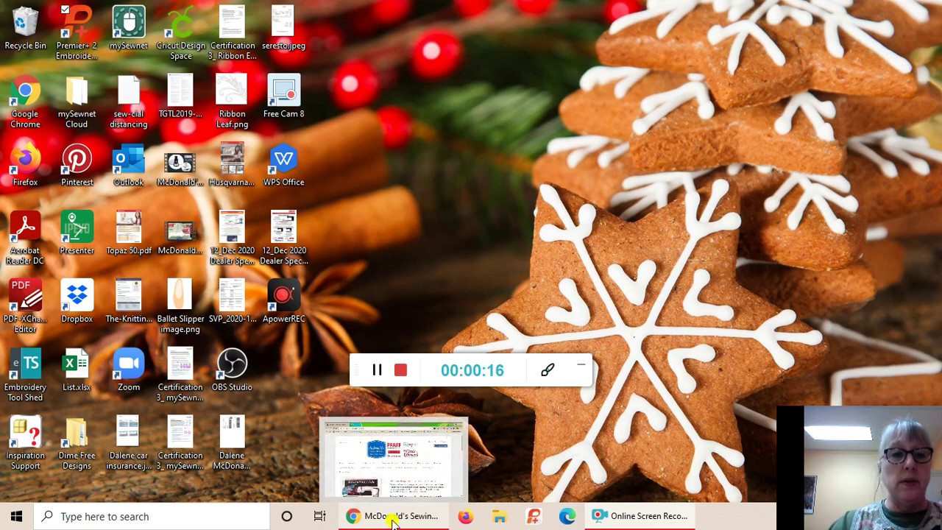
pyautogui.click(385, 517)
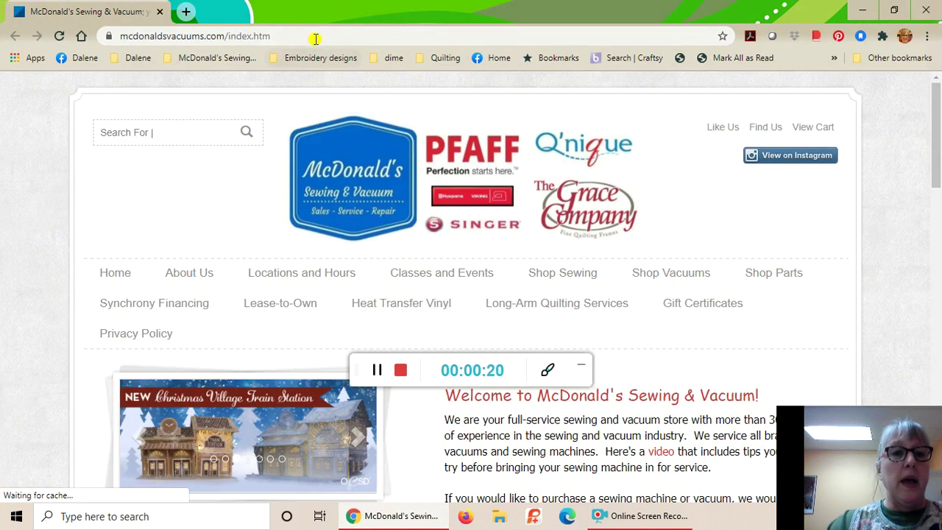
pyautogui.click(314, 36)
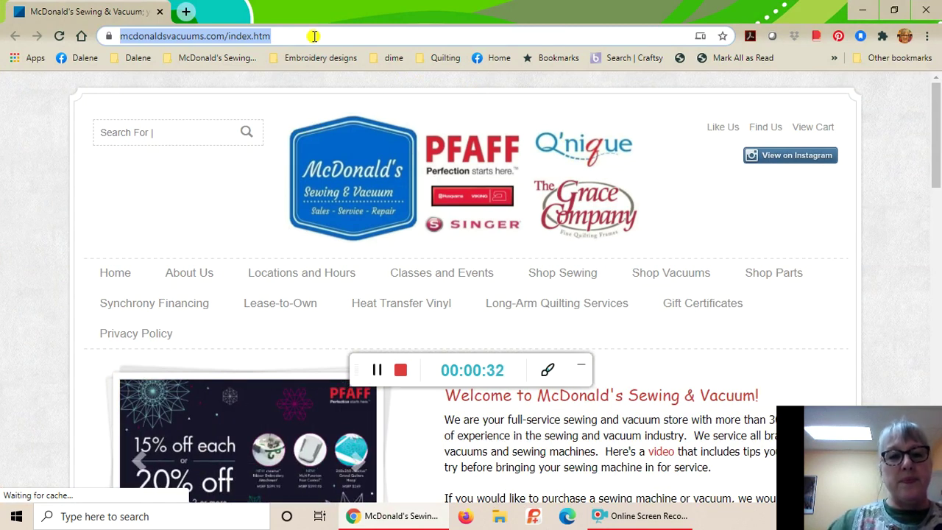
pyautogui.click(451, 275)
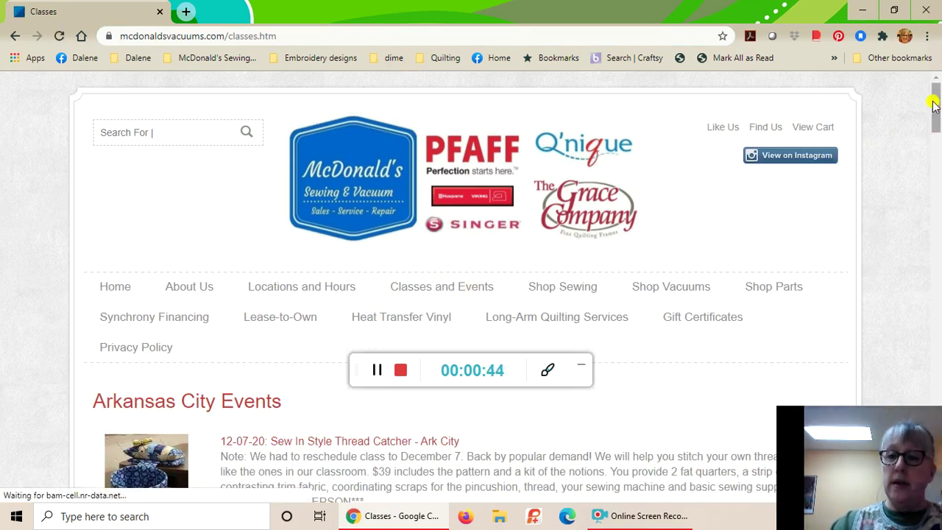
pyautogui.moveTo(936, 105); pyautogui.dragTo(936, 373)
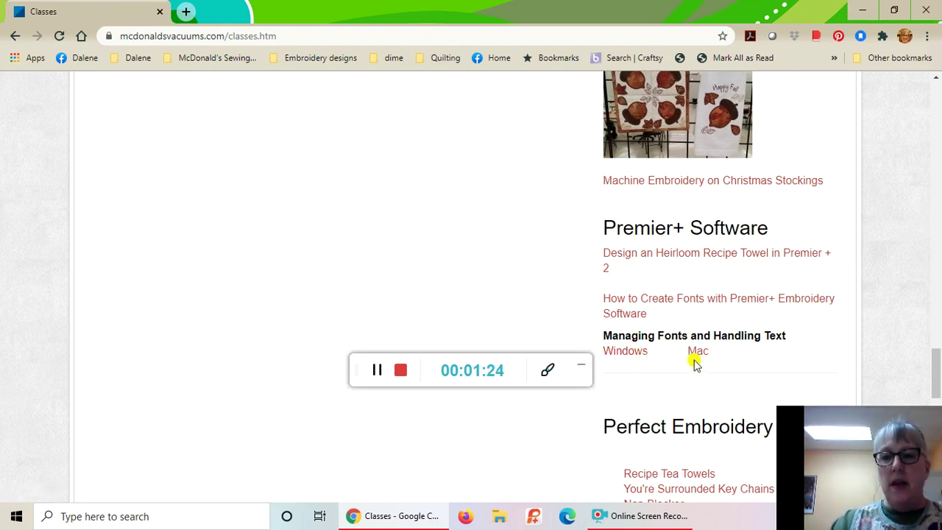
pyautogui.click(864, 11)
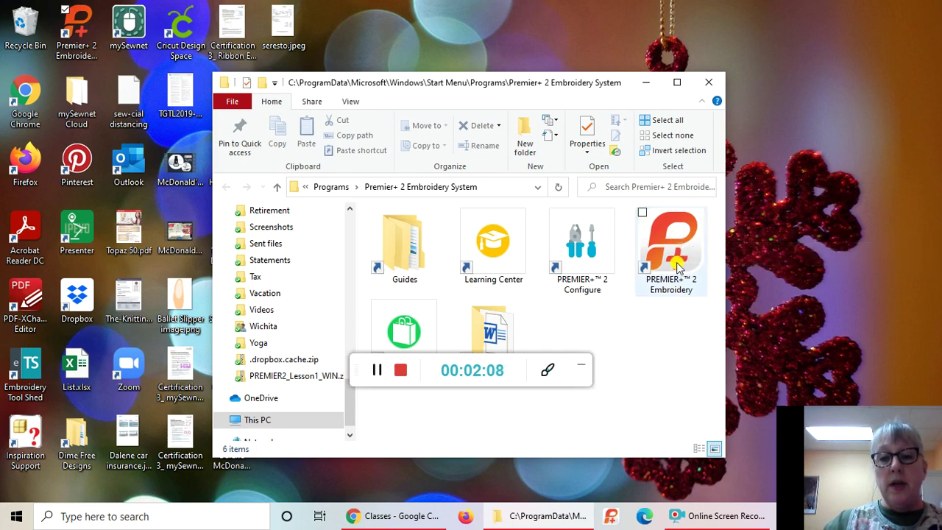
# Launch PREMIER+ 2 Embroidery, reset all modules to their default settings through PREMIER+ 2 Configure, and close the utility
pyautogui.click(676, 261)
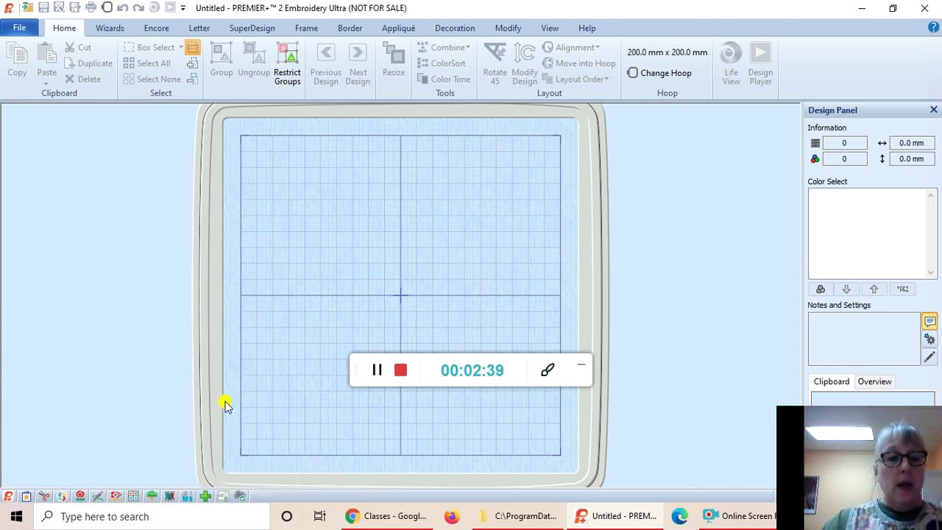
pyautogui.click(187, 496)
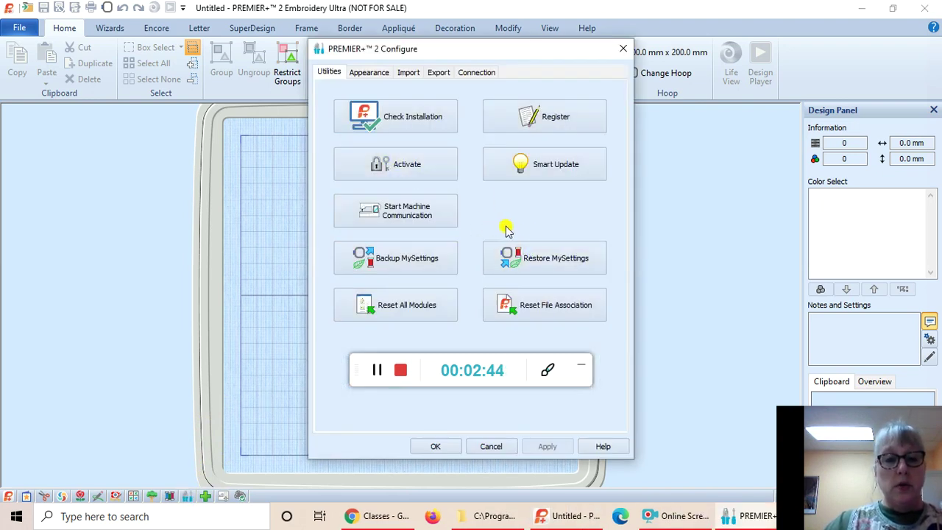
pyautogui.click(413, 309)
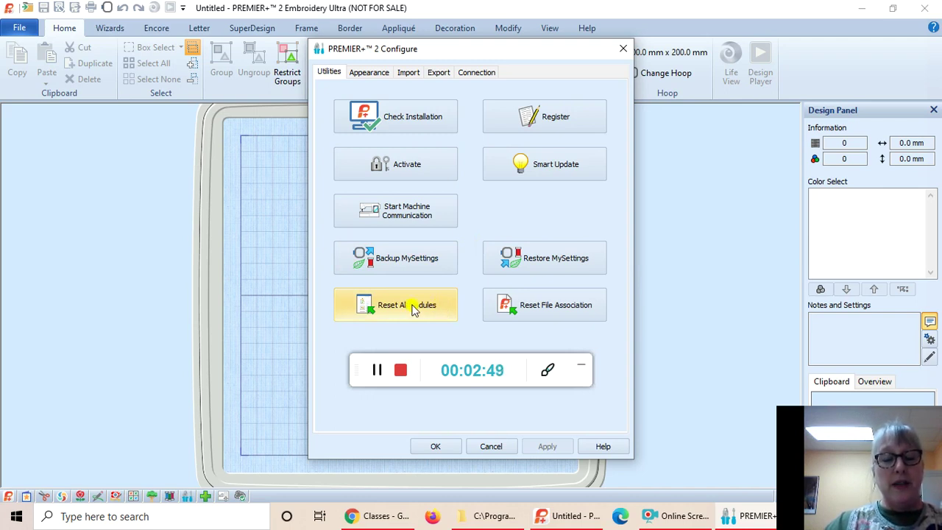
pyautogui.click(519, 286)
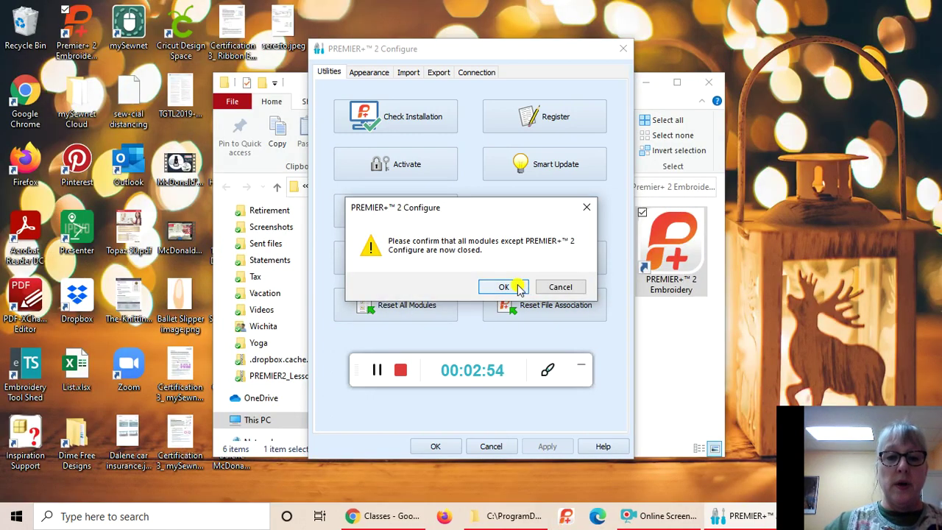
pyautogui.click(520, 287)
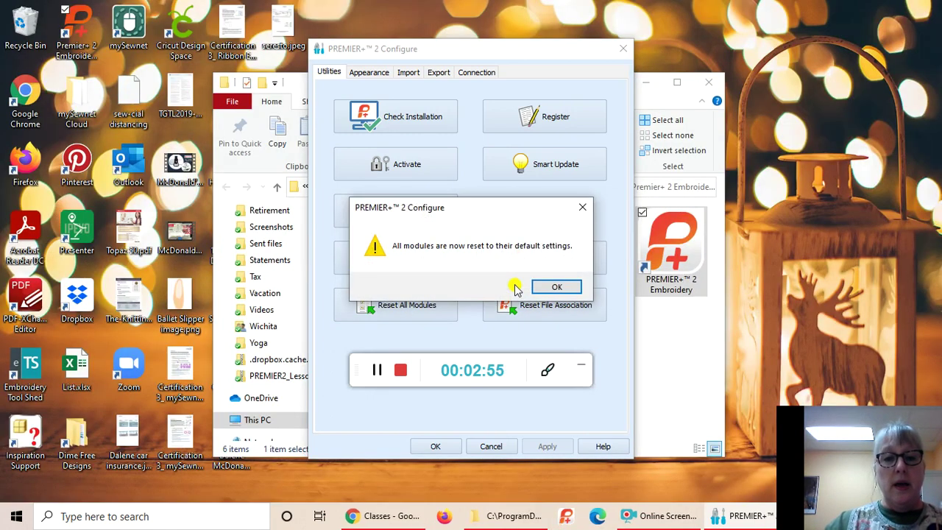
pyautogui.click(568, 286)
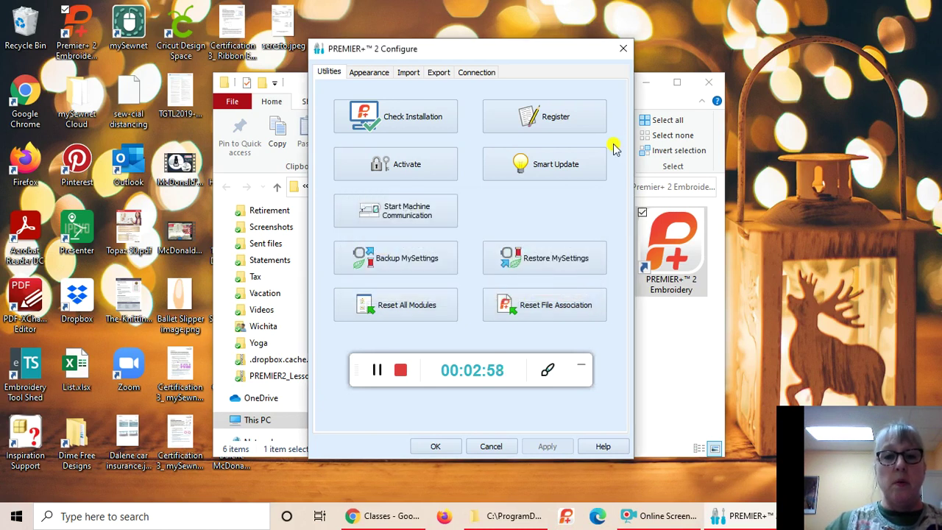
pyautogui.click(624, 48)
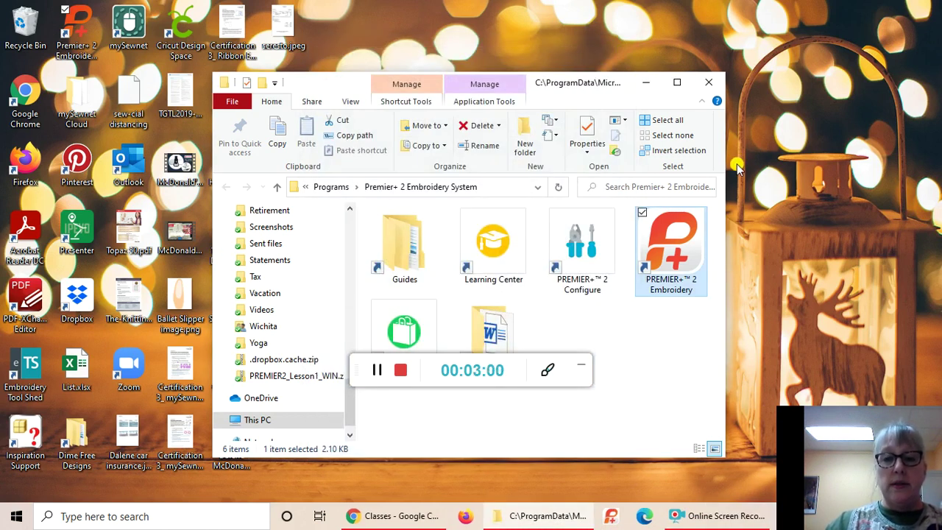
# Restart PREMIER+ 2 Embroidery from its program folder and get the folder window out of the way
pyautogui.doubleClick(676, 250)
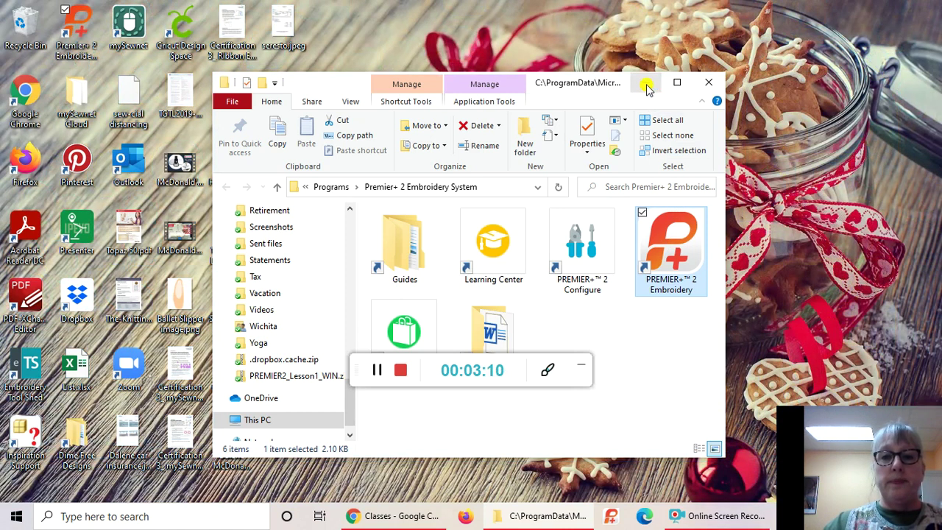
pyautogui.click(647, 84)
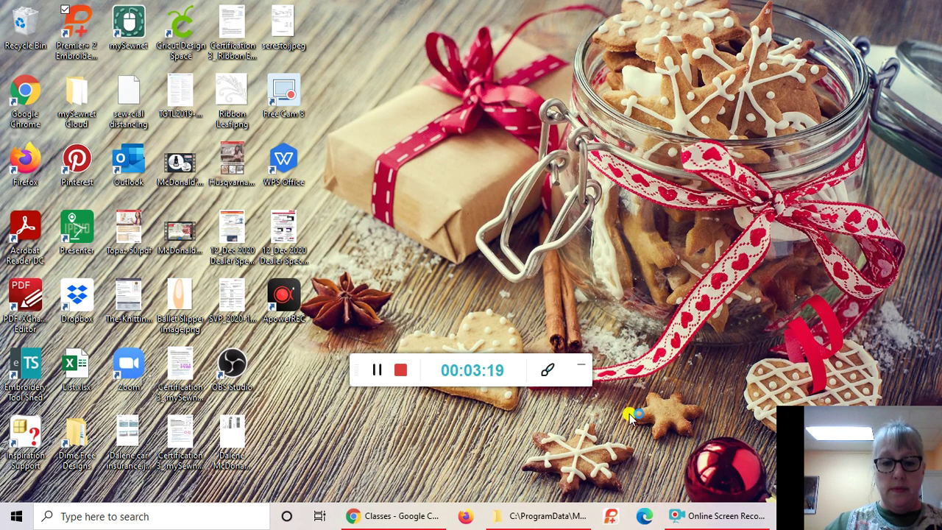
pyautogui.click(553, 520)
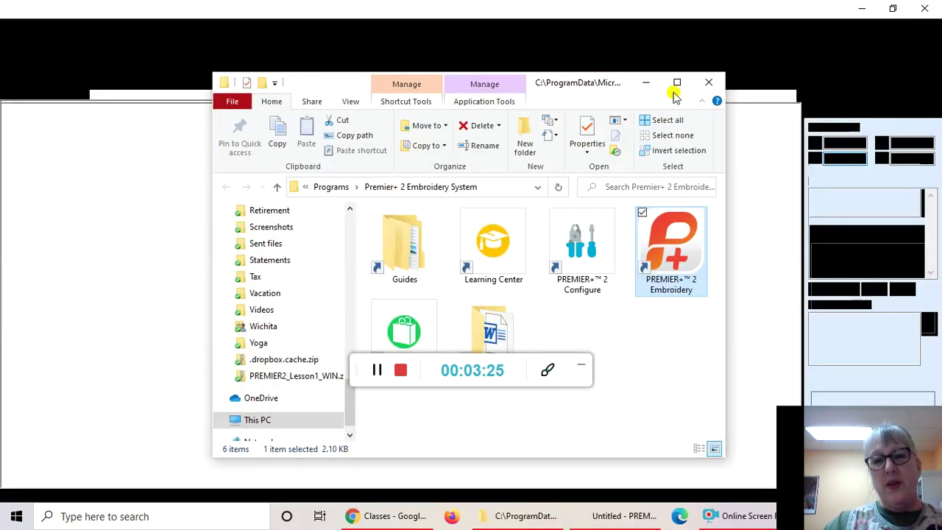
pyautogui.click(644, 82)
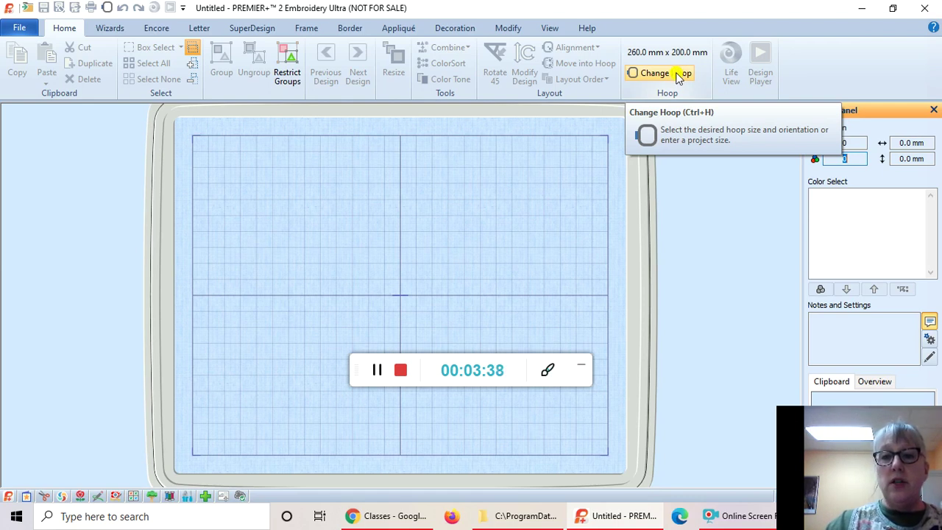
# Change the hoop to the 200mm x 200mm Universal Square Hoop 3 from the Universal group, with Natural orientation
pyautogui.click(679, 76)
pyautogui.click(678, 76)
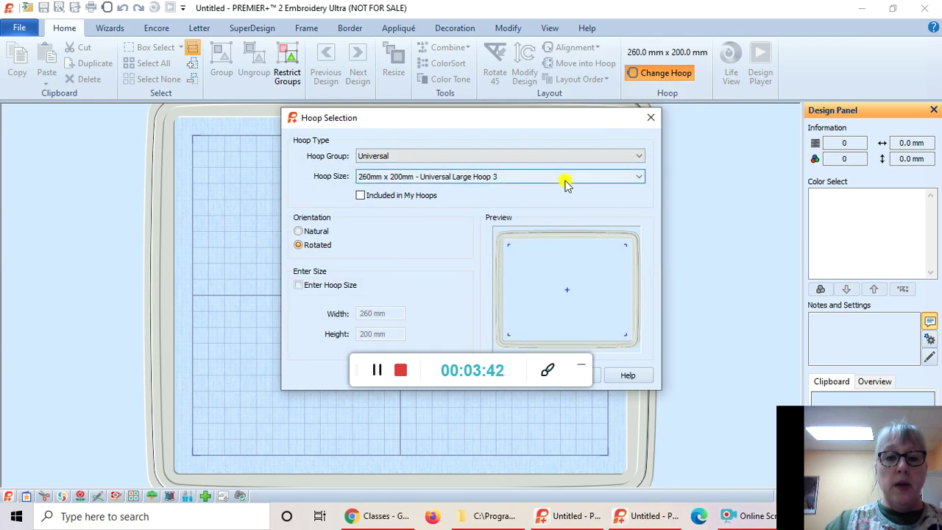
pyautogui.click(565, 180)
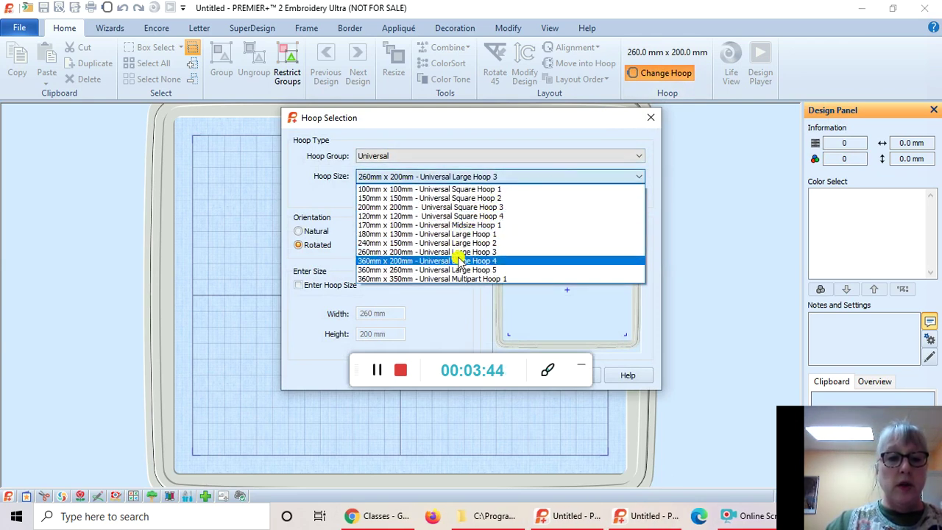
pyautogui.click(469, 208)
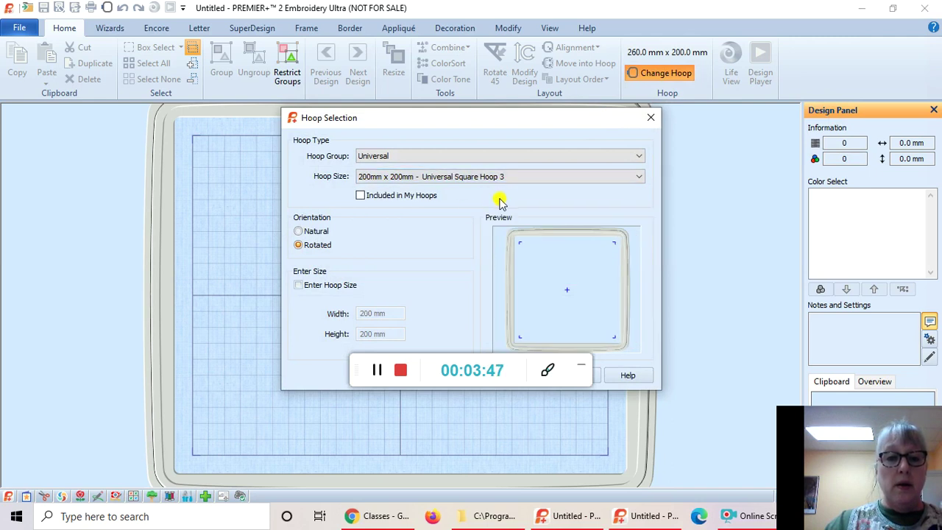
pyautogui.click(299, 232)
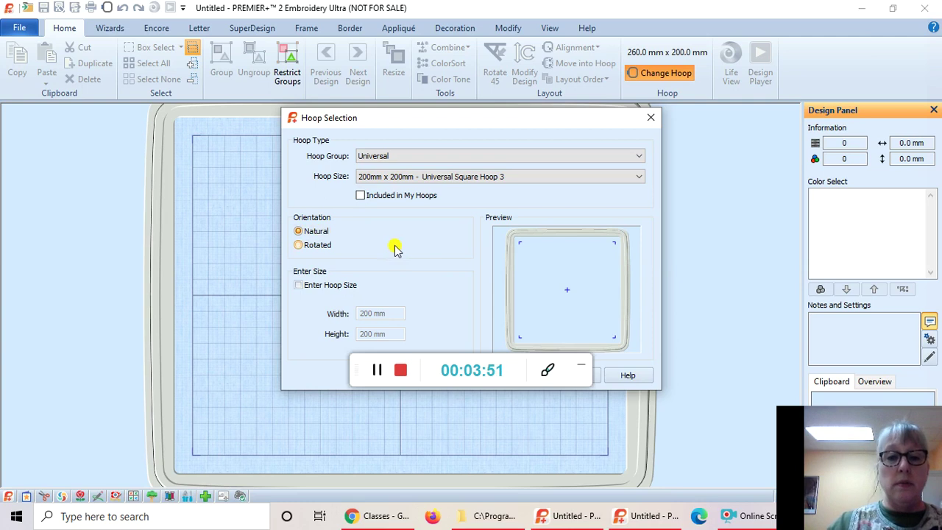
pyautogui.moveTo(513, 120); pyautogui.dragTo(580, 68)
pyautogui.click(589, 324)
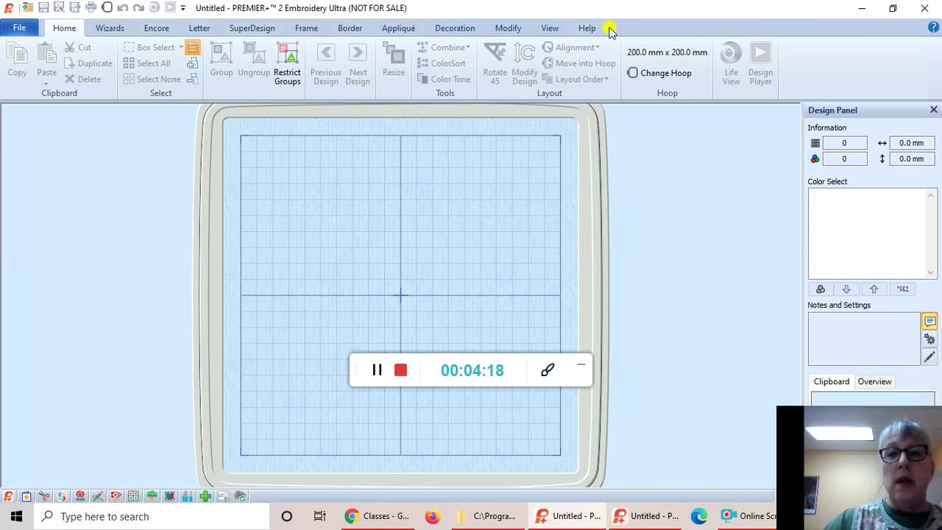
# Look through the lettering font gallery across its categories, from Applique and Children to Traditional and Wild West
pyautogui.click(197, 29)
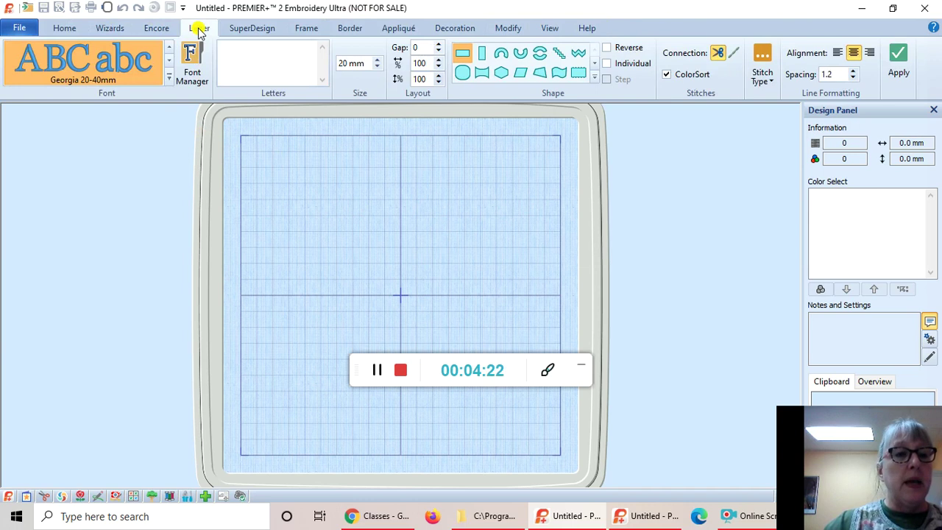
pyautogui.click(168, 77)
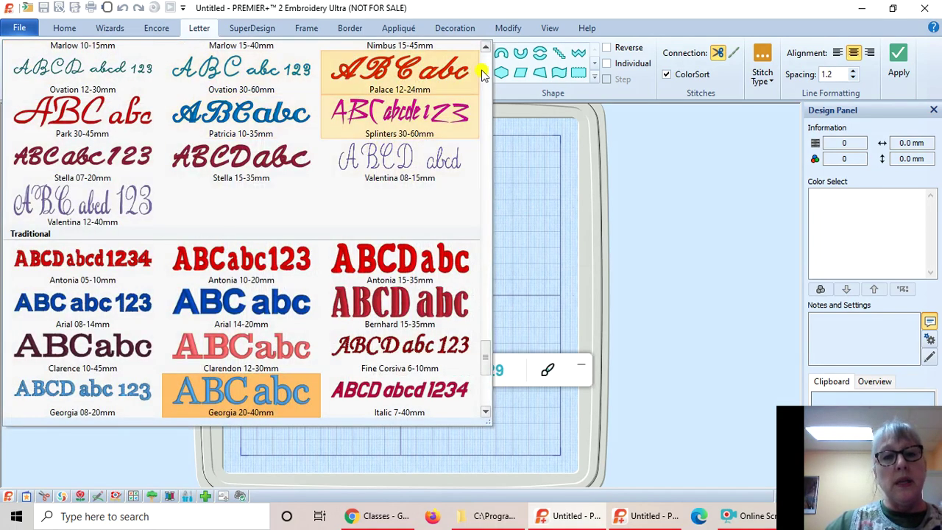
pyautogui.moveTo(486, 367); pyautogui.dragTo(488, 59)
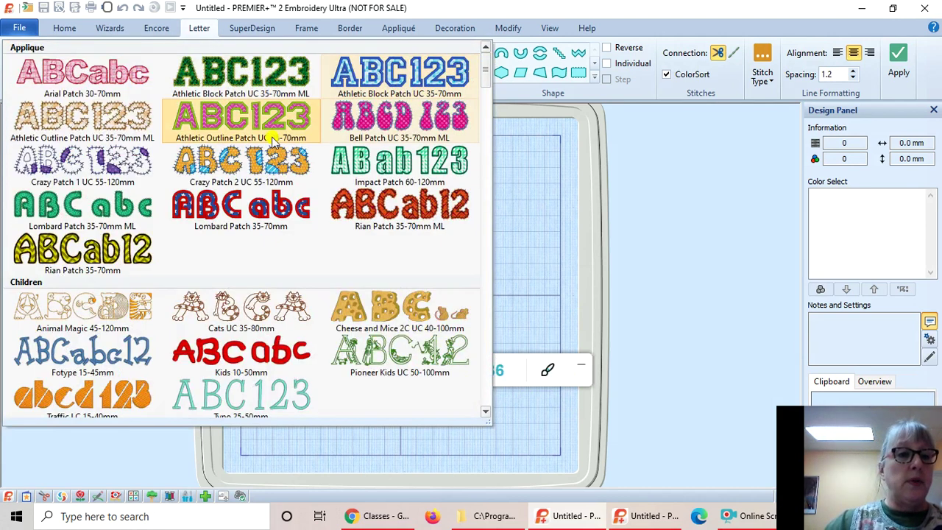
pyautogui.scroll(-3, 319, 257)
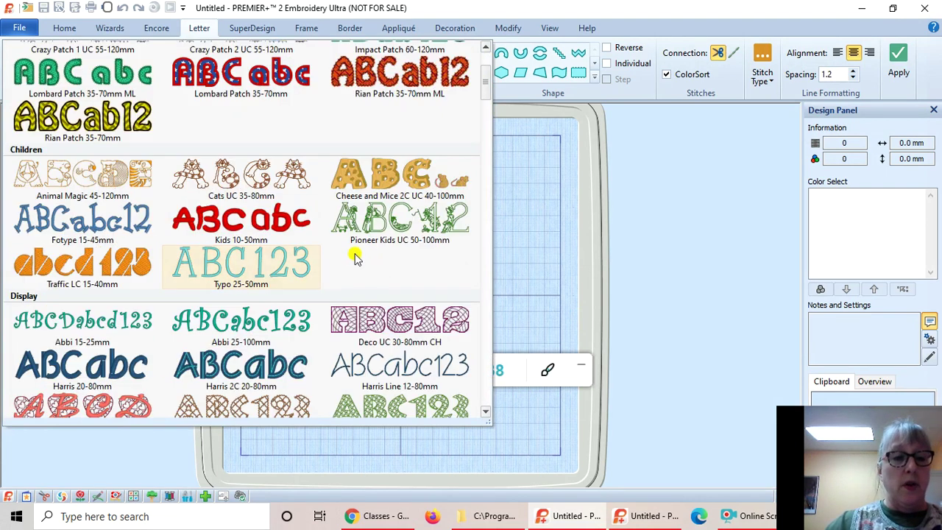
pyautogui.scroll(-3, 329, 294)
pyautogui.scroll(-6, 326, 301)
pyautogui.scroll(-15, 325, 304)
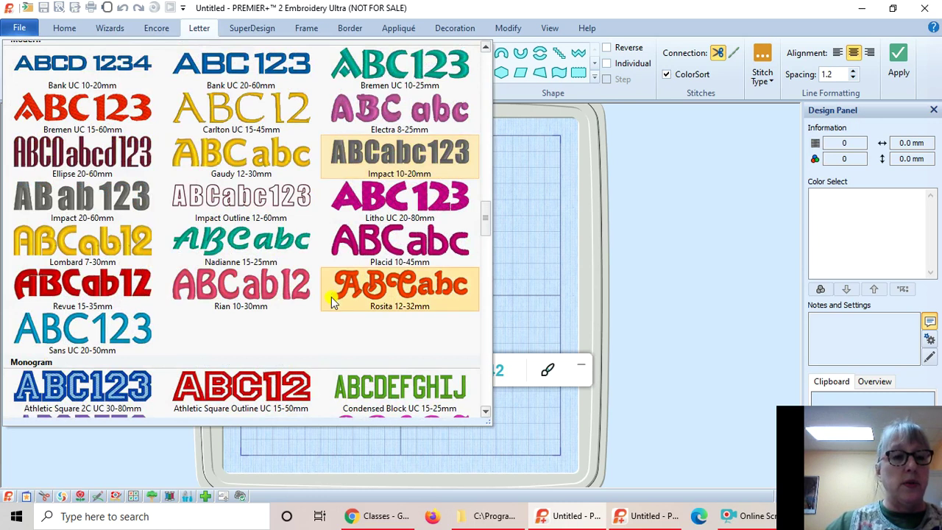
pyautogui.scroll(-10, 326, 280)
pyautogui.scroll(-6, 321, 293)
pyautogui.scroll(-15, 320, 293)
pyautogui.scroll(-5, 313, 295)
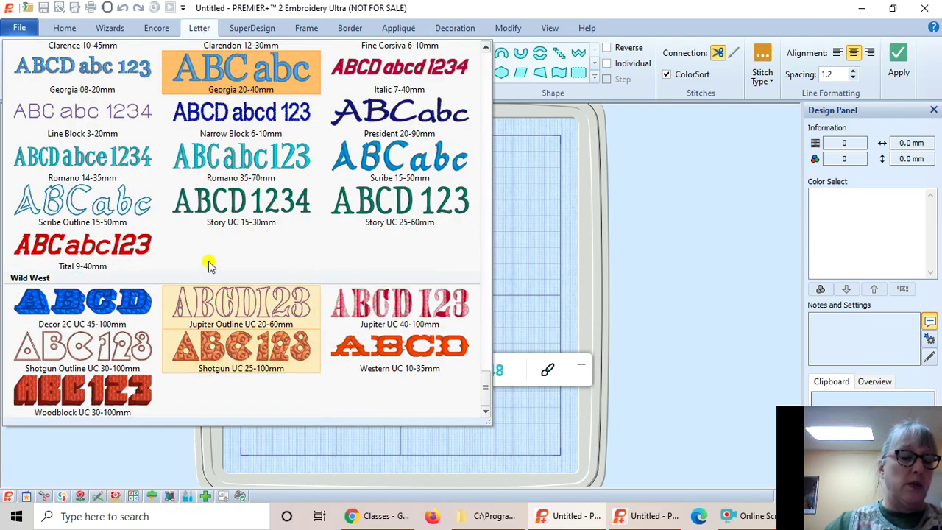
pyautogui.scroll(20, 221, 254)
pyautogui.scroll(20, 233, 242)
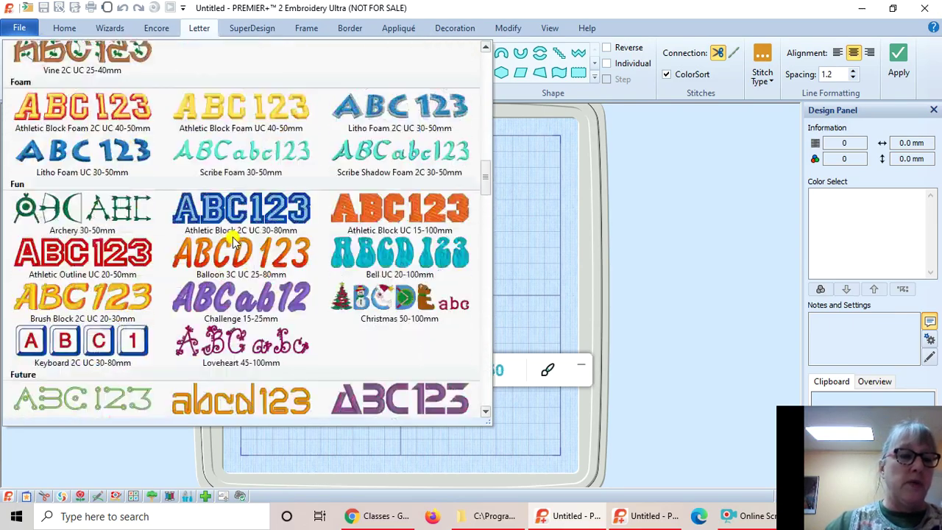
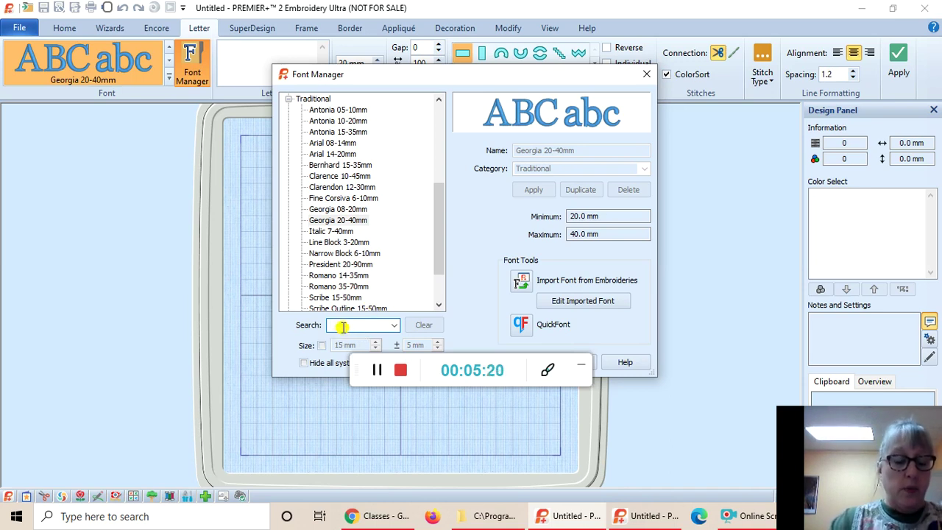
# Search the Font Manager for "ribbon" and clear the search to restore the full font list
pyautogui.write('ribbon')
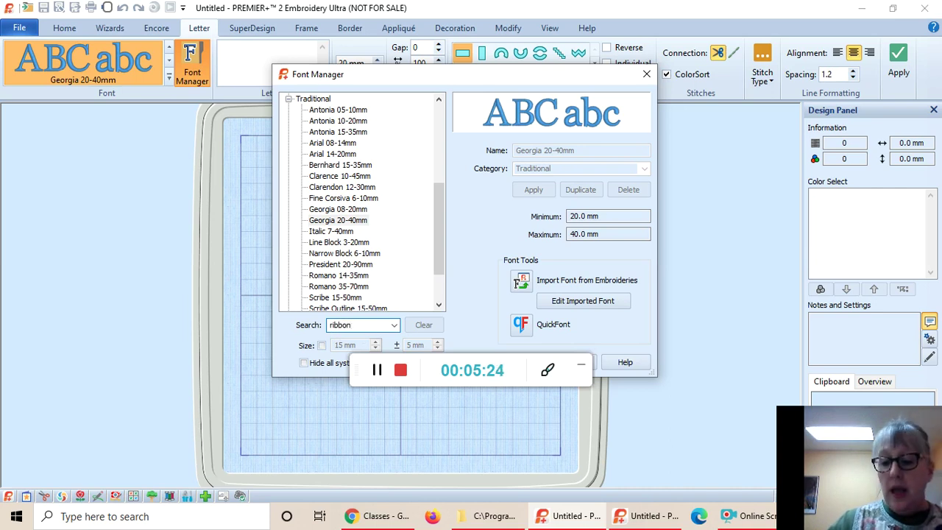
pyautogui.press('Return')
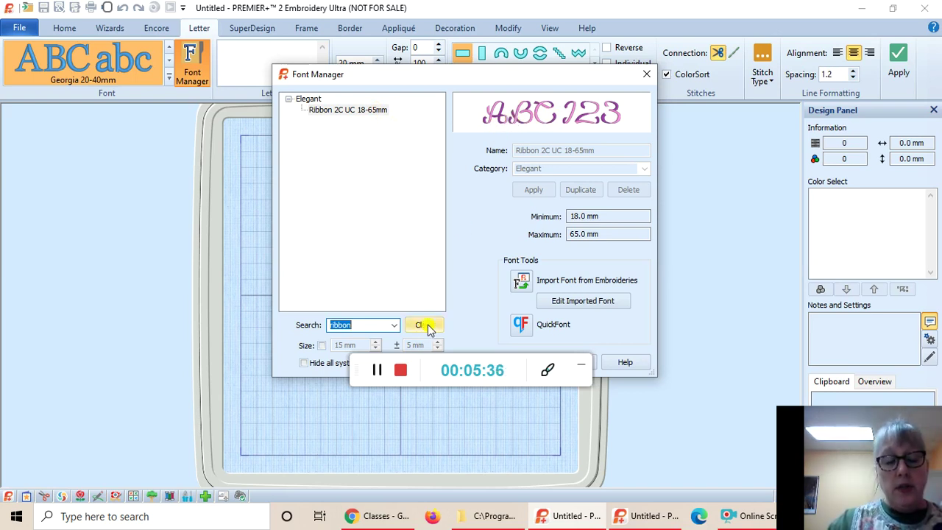
pyautogui.moveTo(442, 358); pyautogui.dragTo(440, 470)
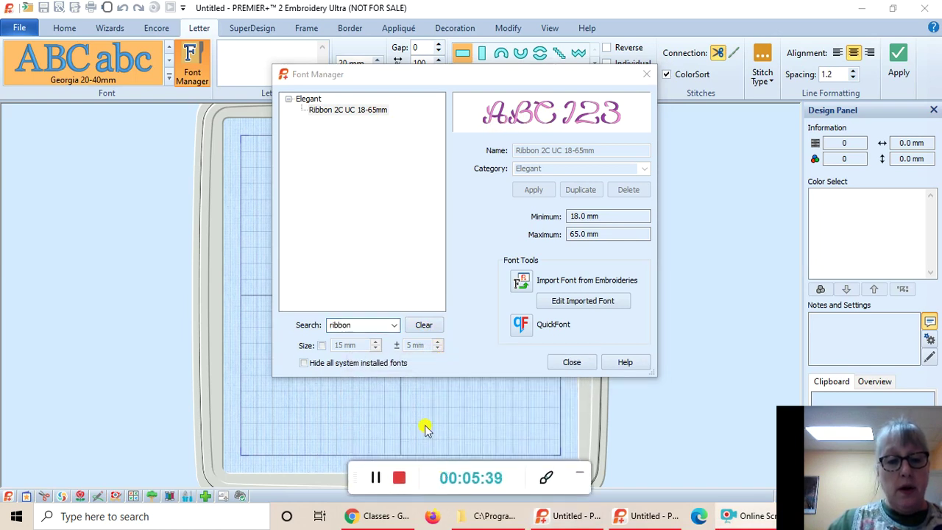
pyautogui.click(425, 328)
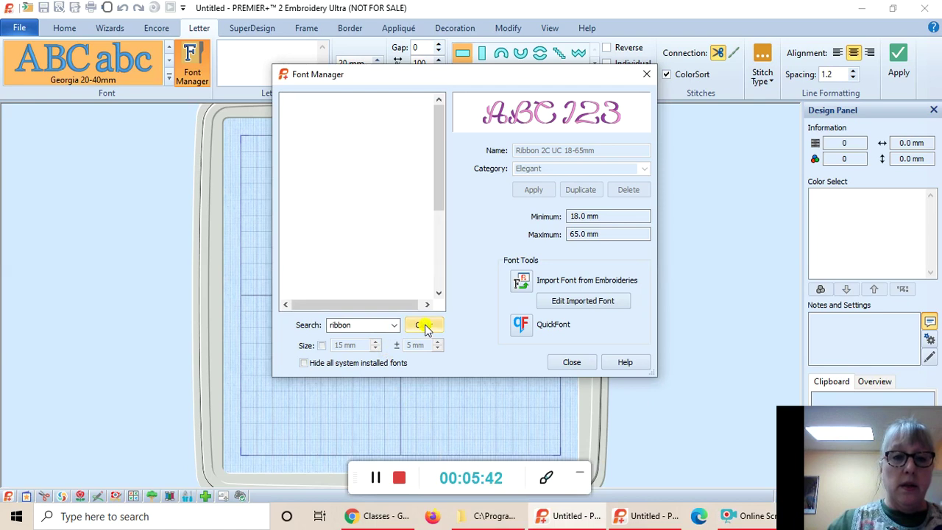
pyautogui.click(361, 324)
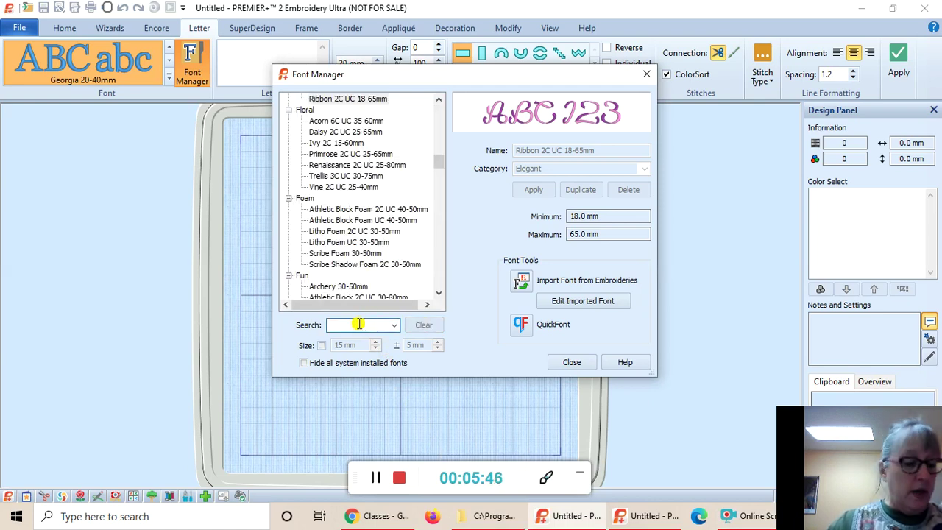
# Search the Font Manager for "applique"
pyautogui.write('aoo')
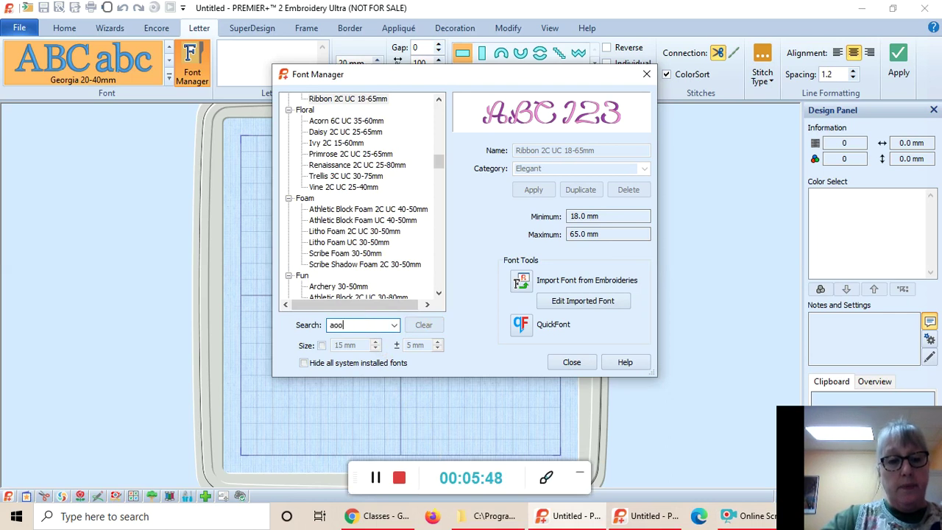
pyautogui.write('pplique')
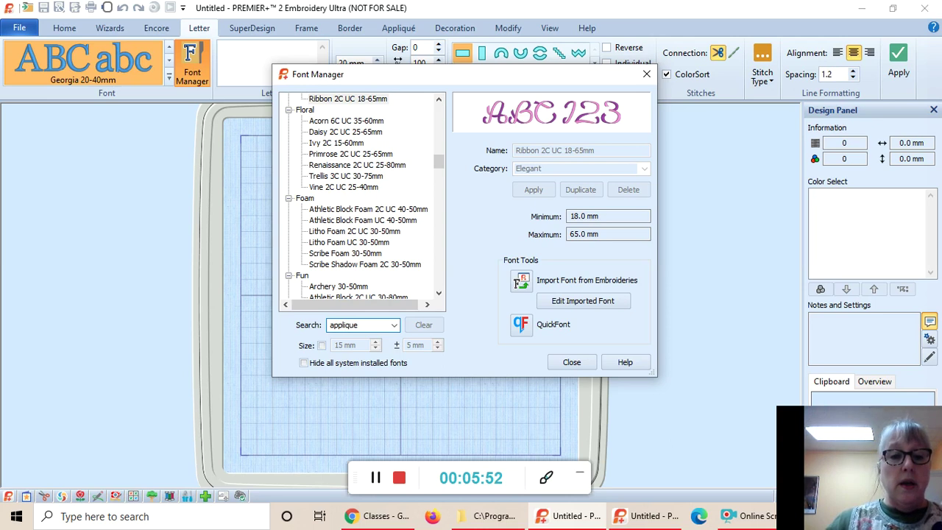
pyautogui.press('Return')
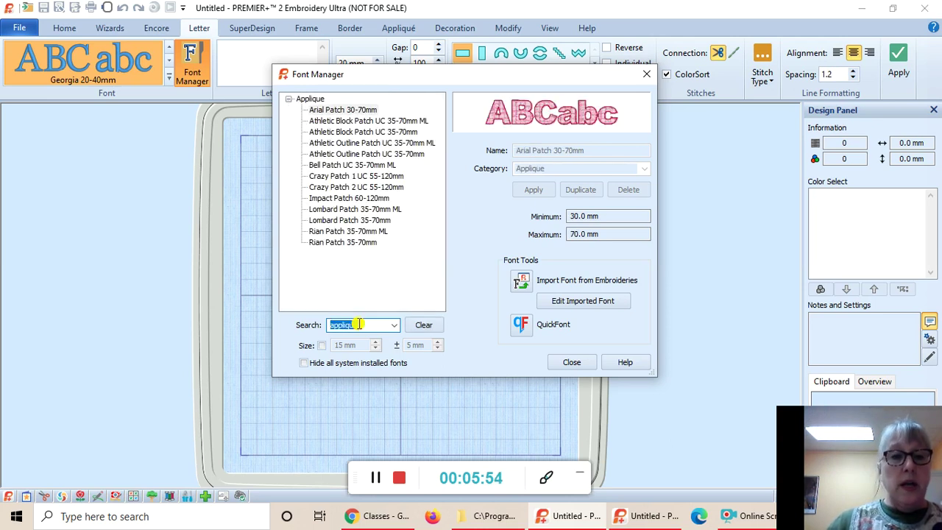
# Preview the Athletic Outline Patch ML, Crazy Patch 1, Lombard Patch 35-70mm and Rian Patch 35-70mm fonts, and clear the applique search
pyautogui.click(381, 145)
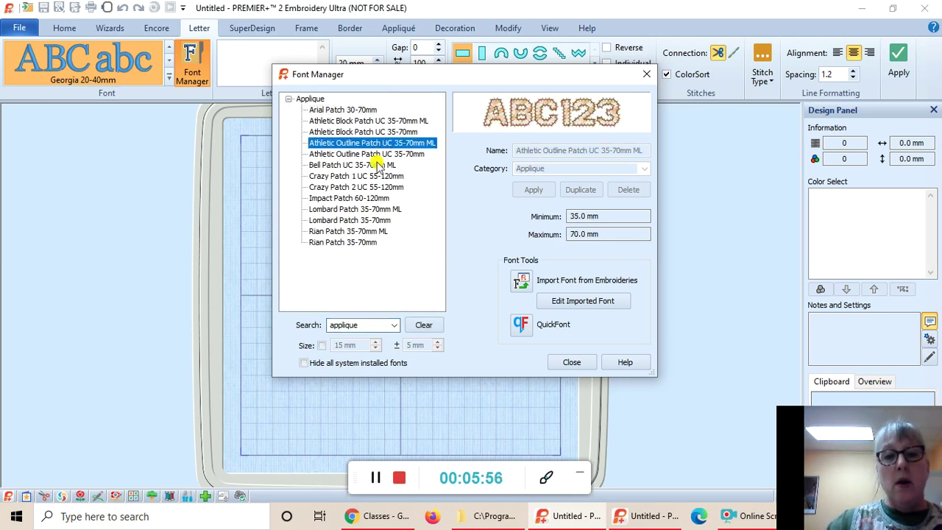
pyautogui.click(373, 177)
pyautogui.click(350, 220)
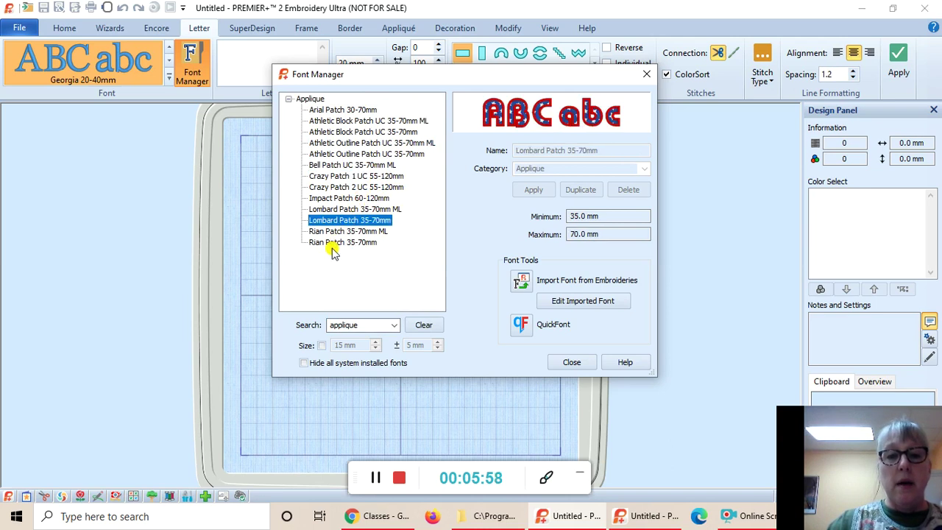
pyautogui.click(336, 242)
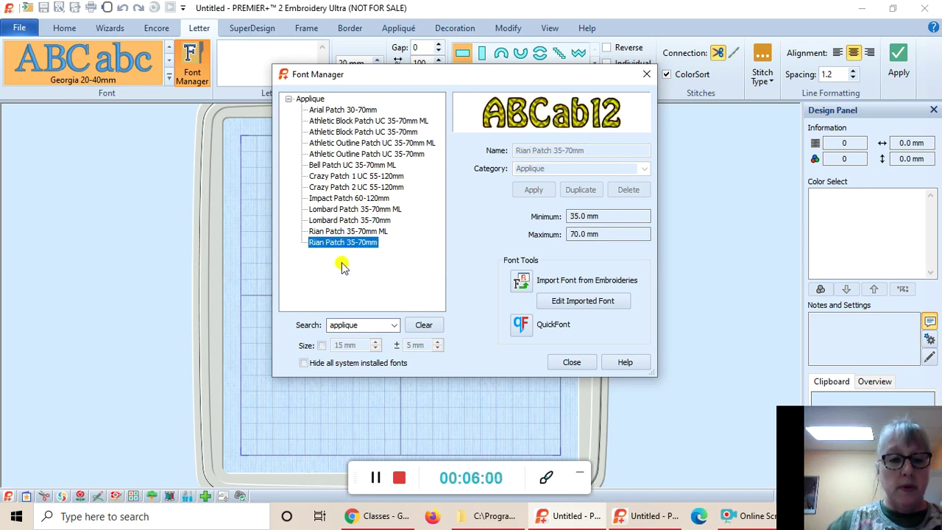
pyautogui.click(423, 326)
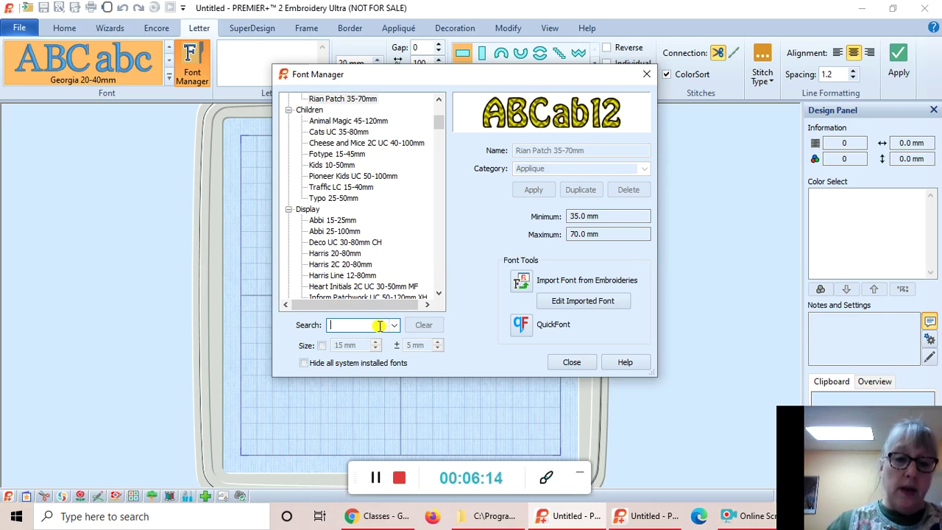
# Search for "UC" fonts, previewing Cheese and Mice 2C, Inform Patchwork XH and Inform UC 25-120mm MW before clearing the search
pyautogui.write('UC')
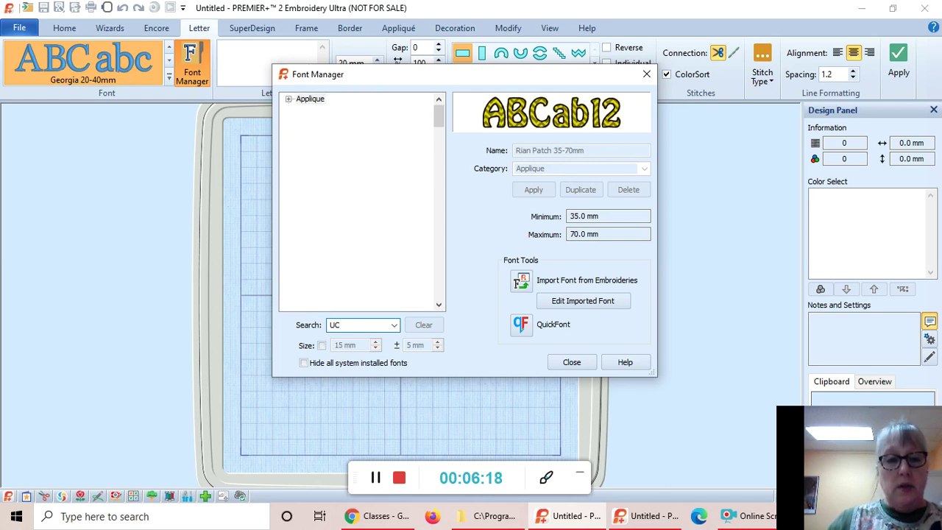
pyautogui.doubleClick(379, 326)
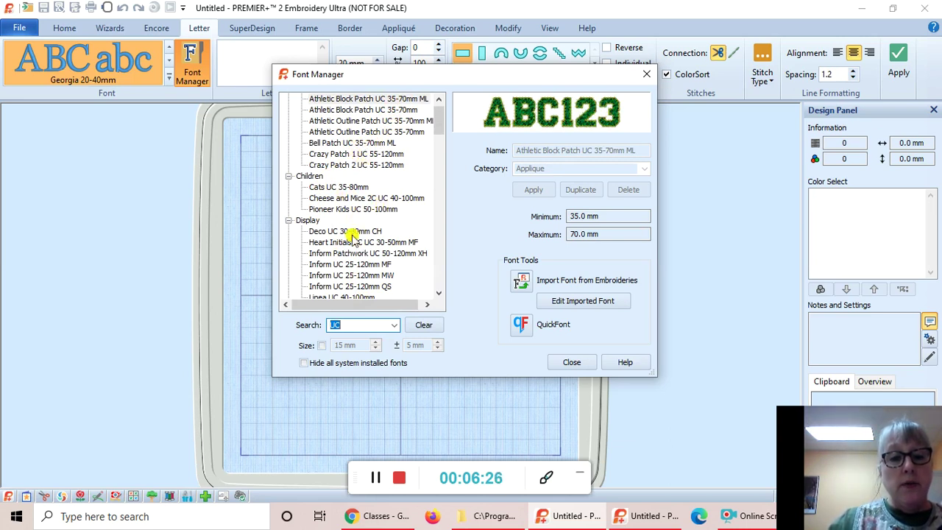
pyautogui.click(354, 199)
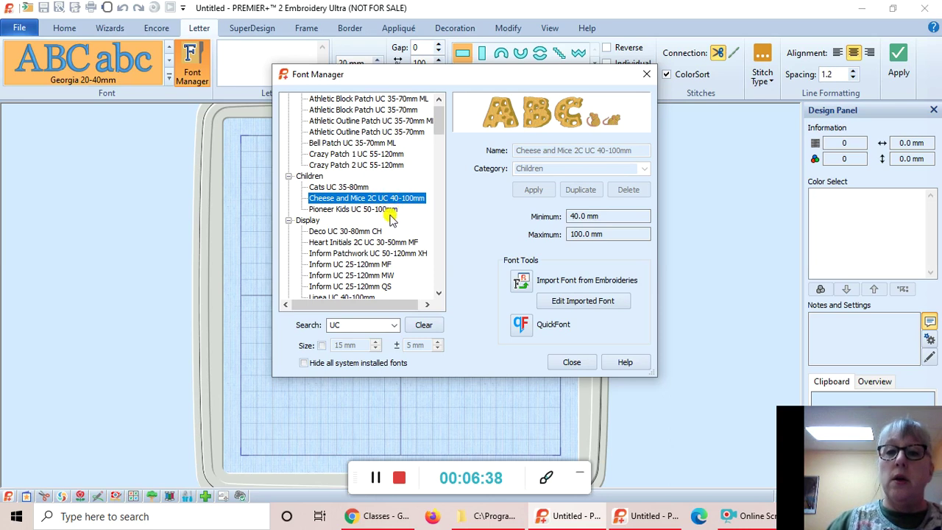
pyautogui.click(374, 254)
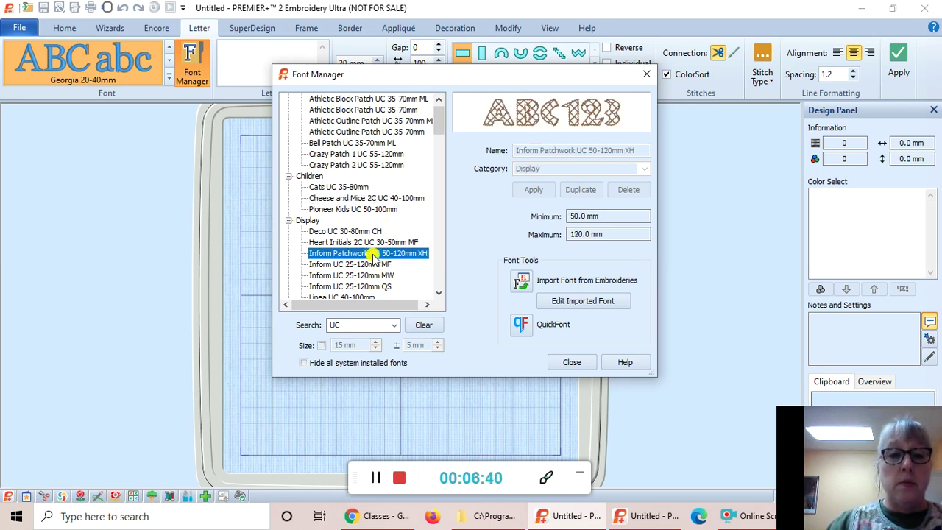
pyautogui.click(373, 276)
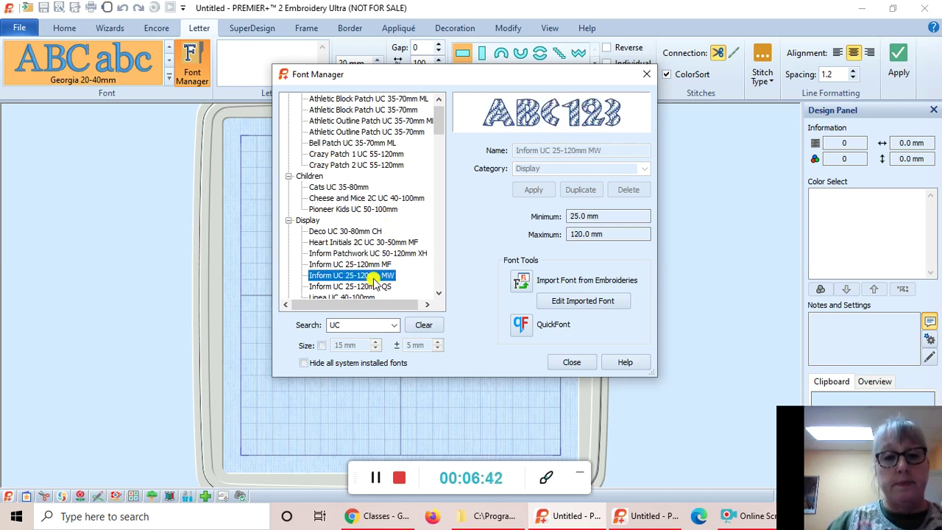
pyautogui.click(428, 327)
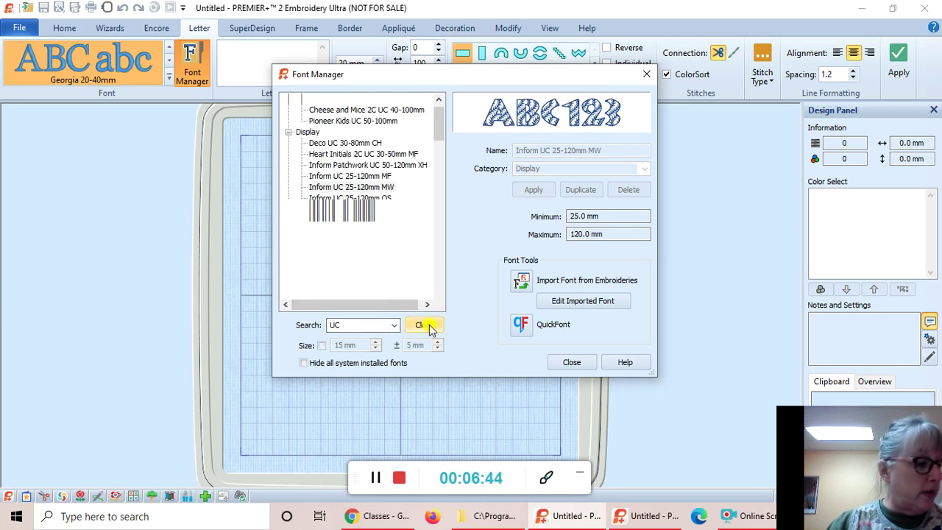
# Search the Font Manager for "Christmas" and clear the search to restore the full font list
pyautogui.click(386, 324)
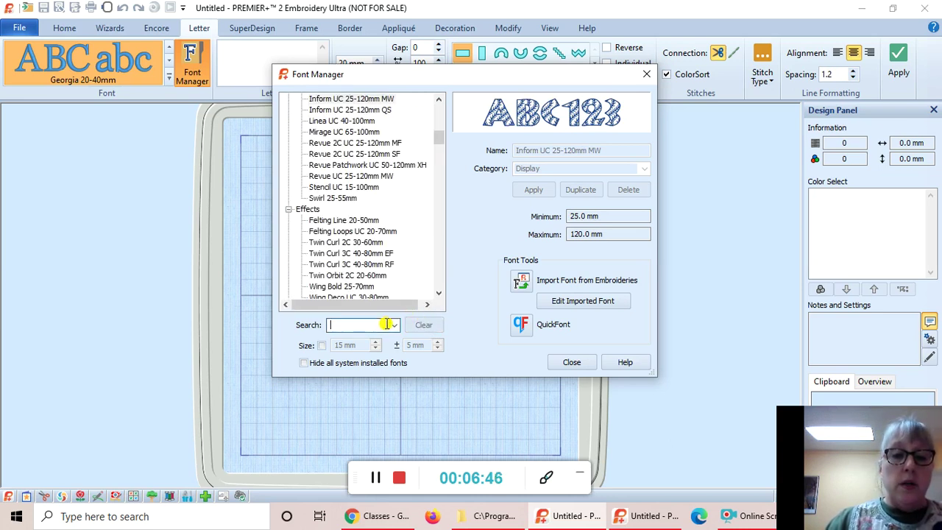
pyautogui.write('Ch')
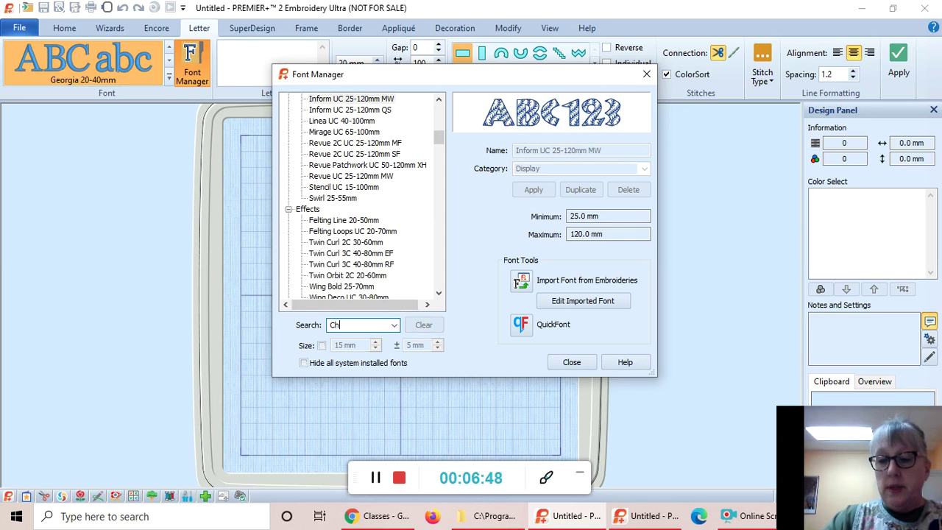
pyautogui.write('ristmas')
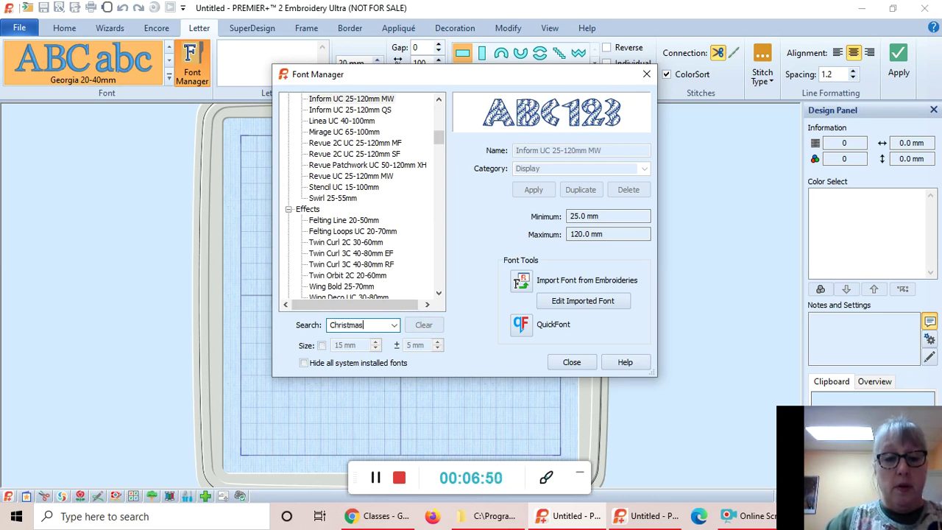
pyautogui.press('Return')
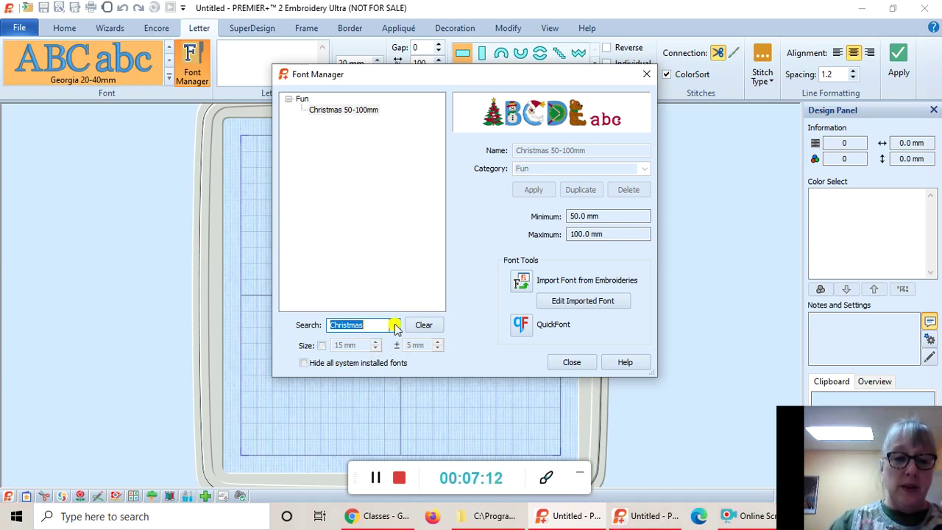
pyautogui.click(424, 326)
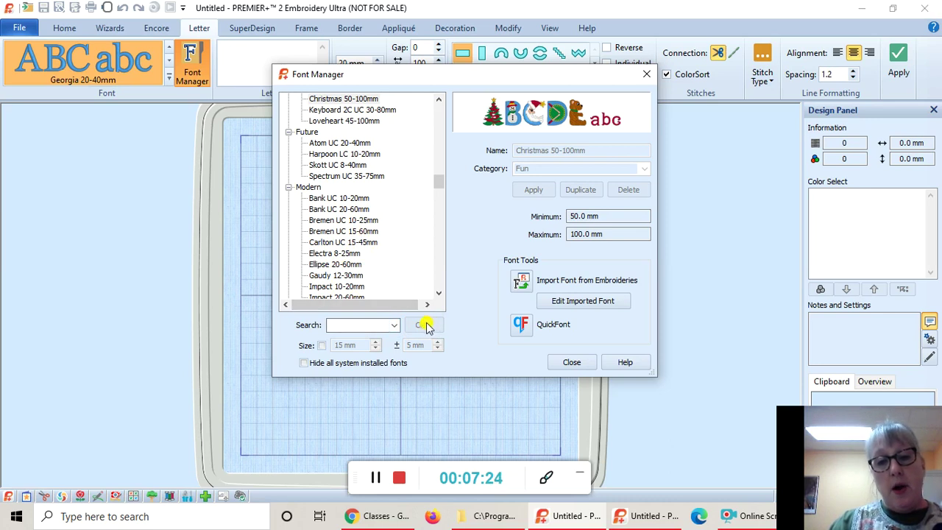
# Turn on the Font Manager's size filter and set the size to 60 mm
pyautogui.click(321, 345)
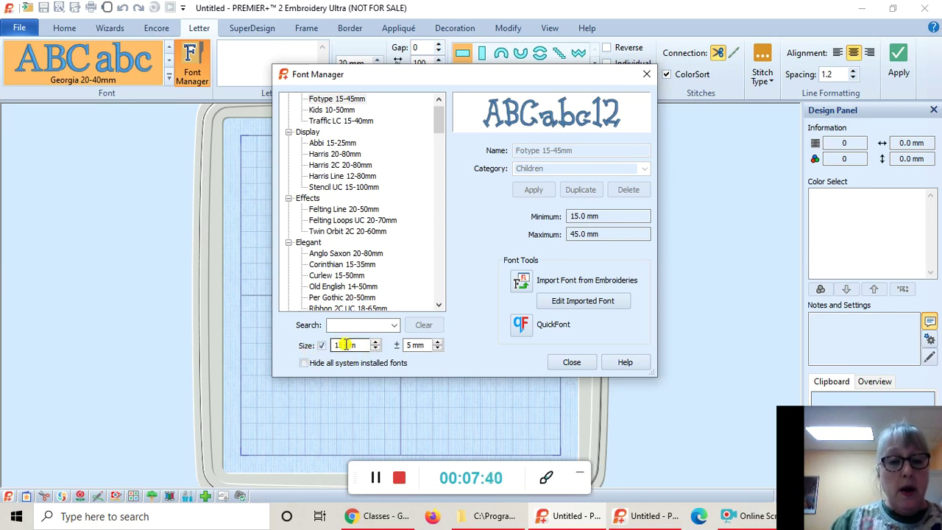
pyautogui.press('BackSpace')
pyautogui.press('BackSpace')
pyautogui.write('06')
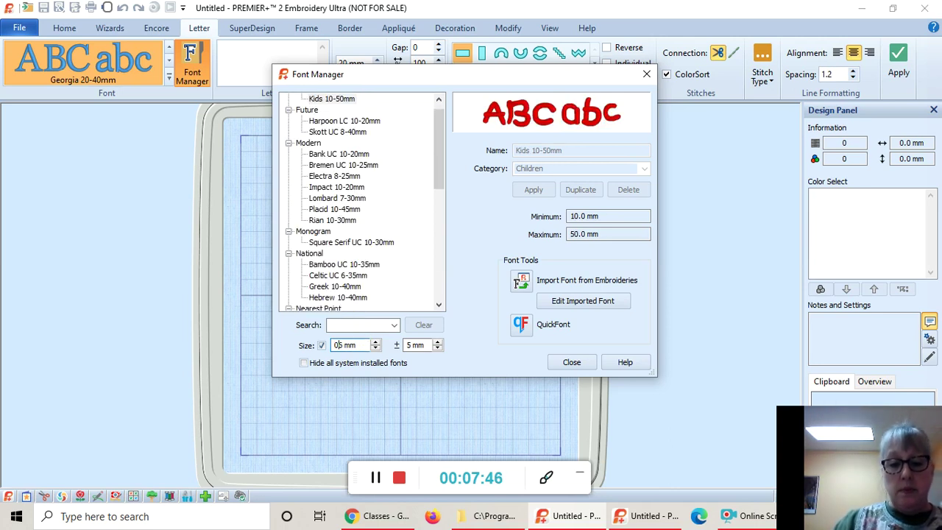
pyautogui.press('BackSpace')
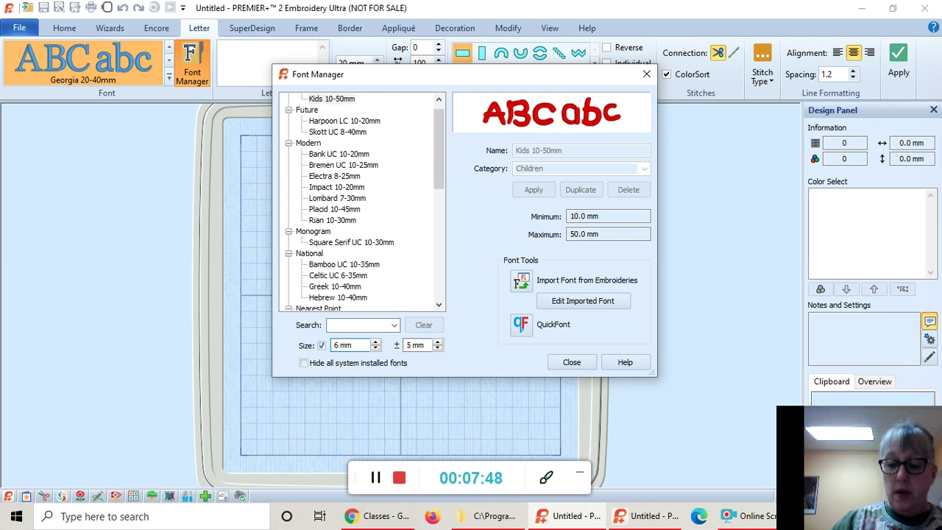
pyautogui.write('0')
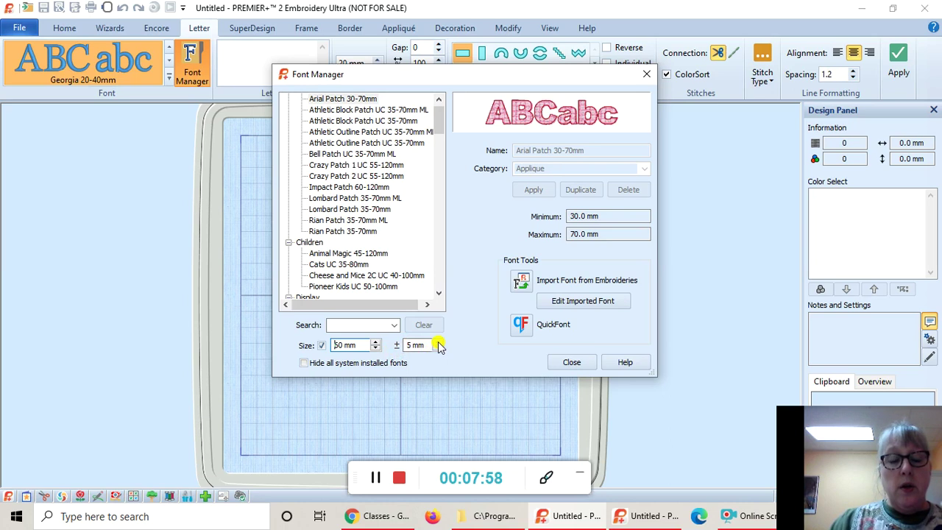
# Reduce the size filter's plus/minus tolerance to 0 mm
pyautogui.press('Tab')
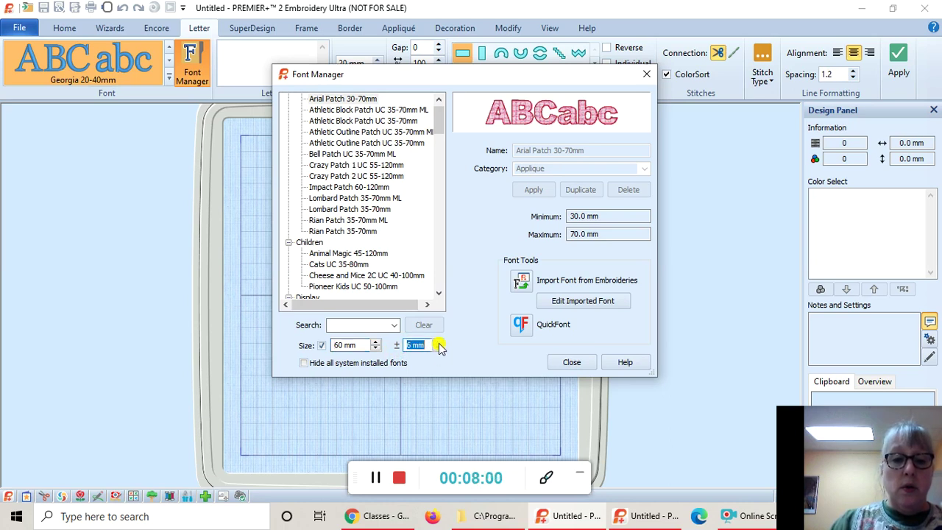
pyautogui.click(439, 348)
pyautogui.click(440, 349)
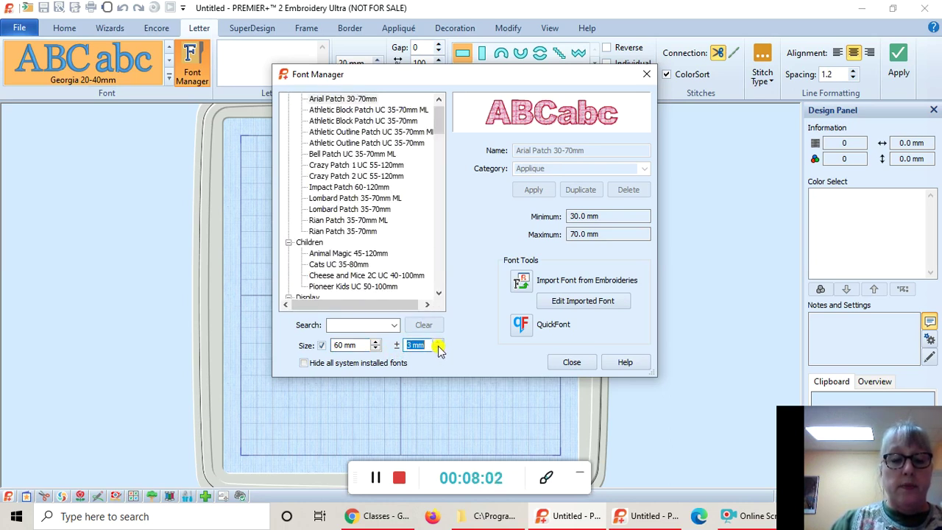
pyautogui.click(439, 349)
pyautogui.click(439, 349)
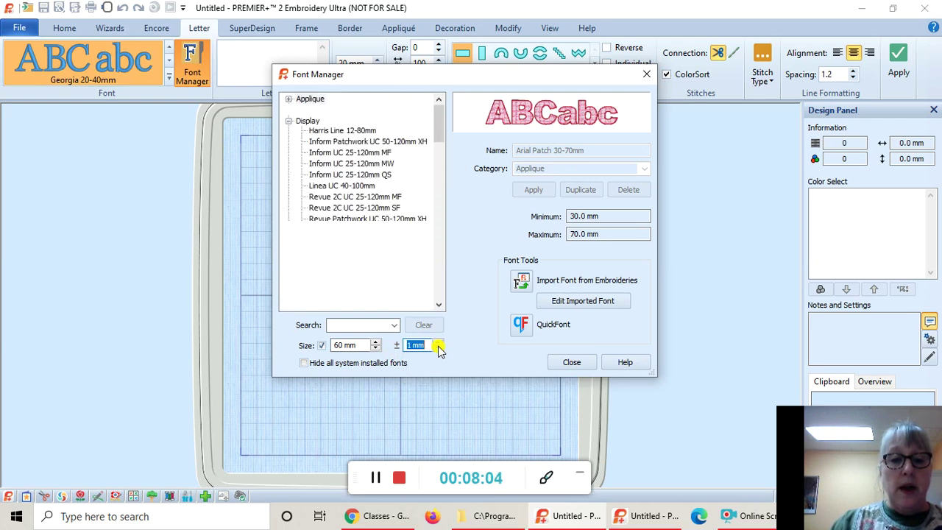
pyautogui.click(439, 348)
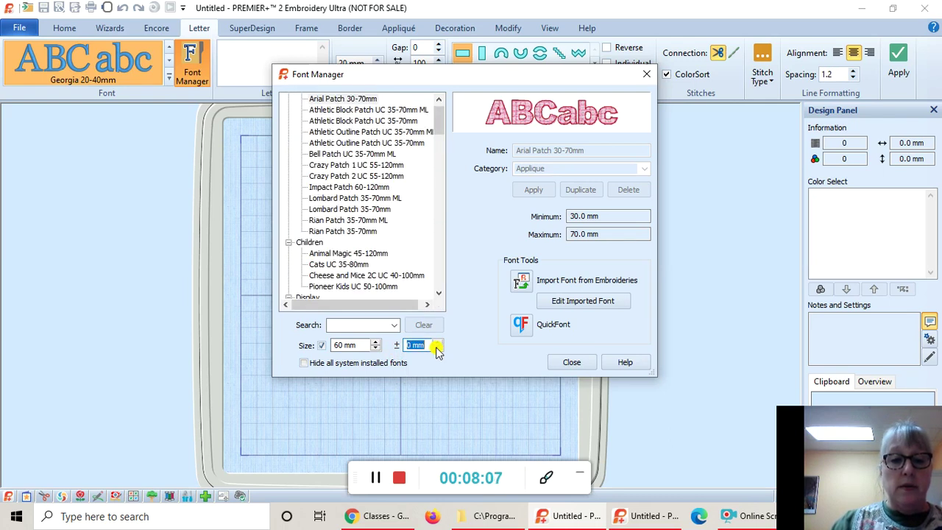
pyautogui.click(438, 348)
pyautogui.click(439, 345)
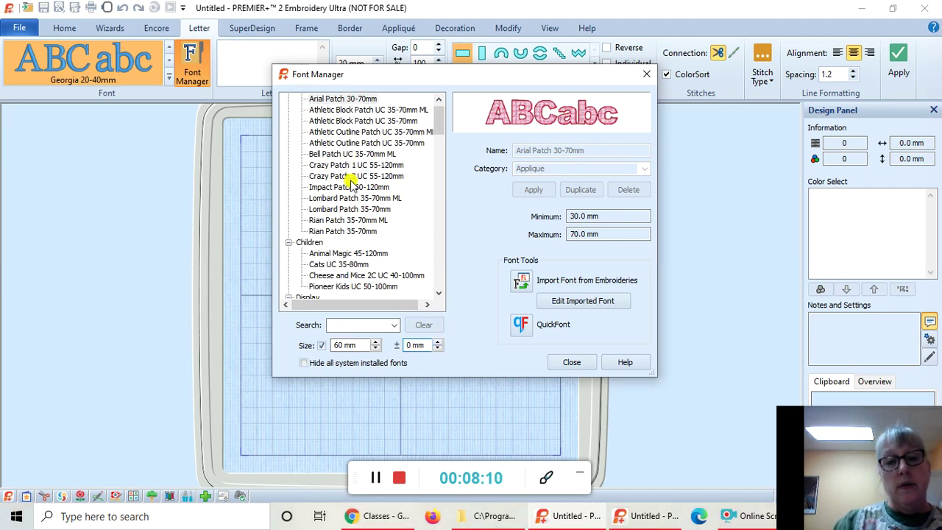
# Raise the size filter's plus/minus tolerance to 5 mm
pyautogui.click(437, 342)
pyautogui.click(438, 341)
pyautogui.click(438, 341)
pyautogui.click(438, 341)
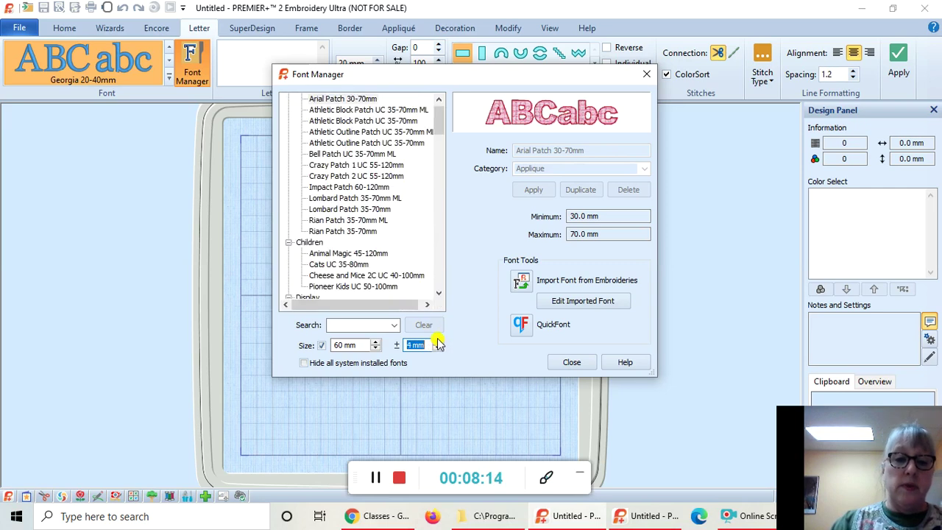
pyautogui.click(438, 341)
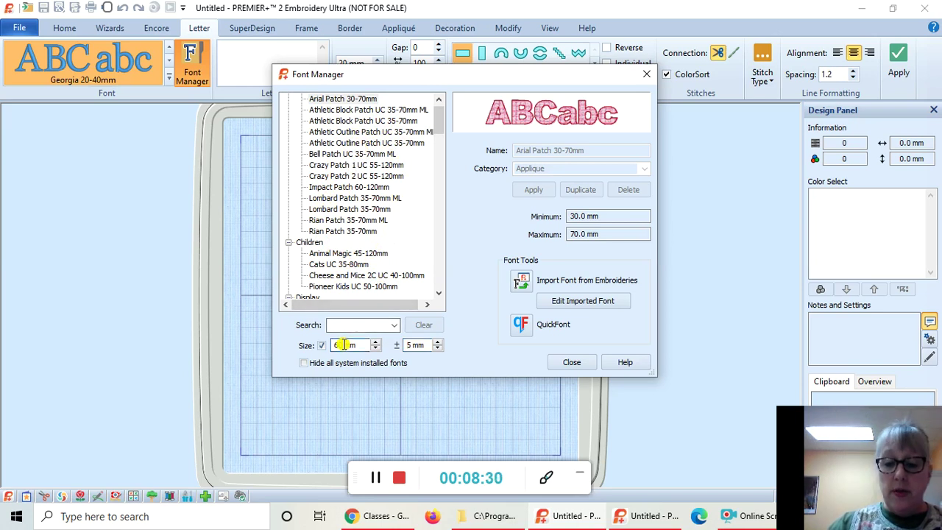
# Set the size filter to 8 mm and preview the Electra 8-25mm font in the Modern category
pyautogui.write('08')
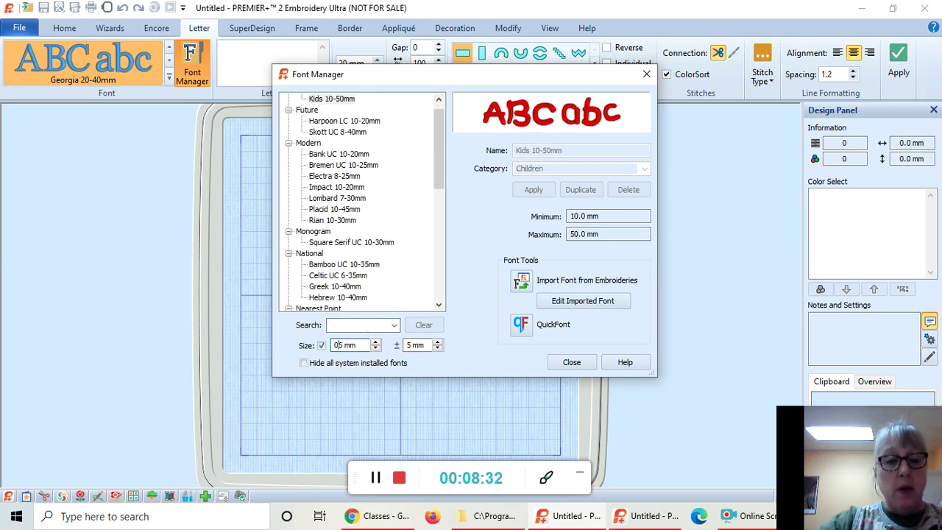
pyautogui.click(343, 345)
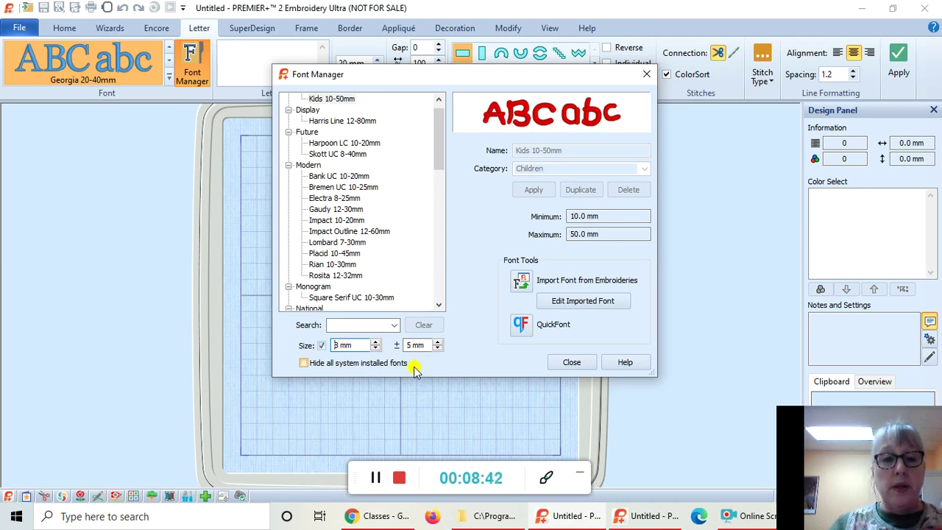
pyautogui.click(336, 200)
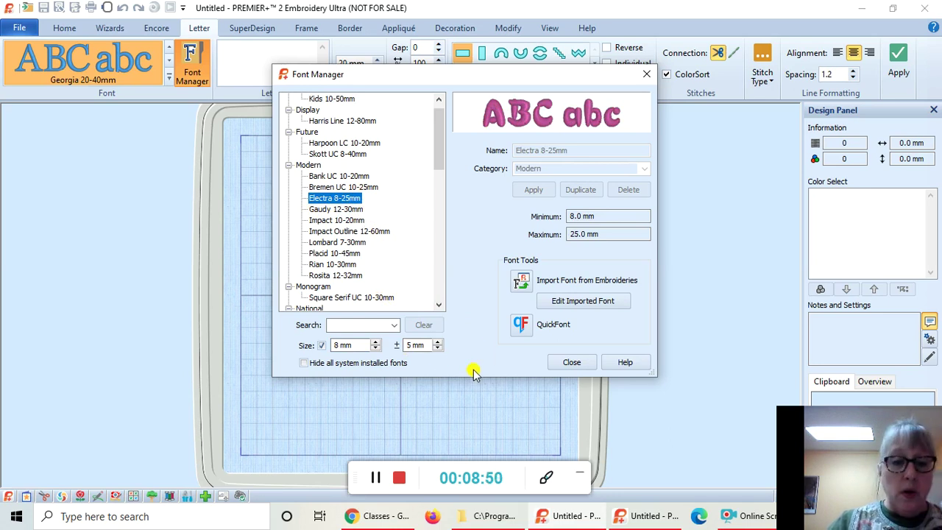
# Turn off the size filter and search the Font Manager for "mandala"
pyautogui.click(323, 346)
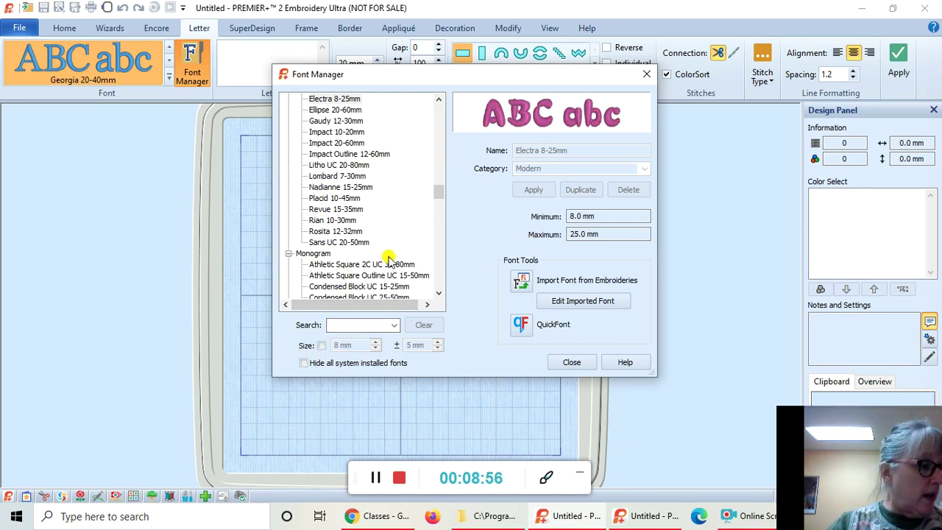
pyautogui.click(338, 324)
pyautogui.write('mandala')
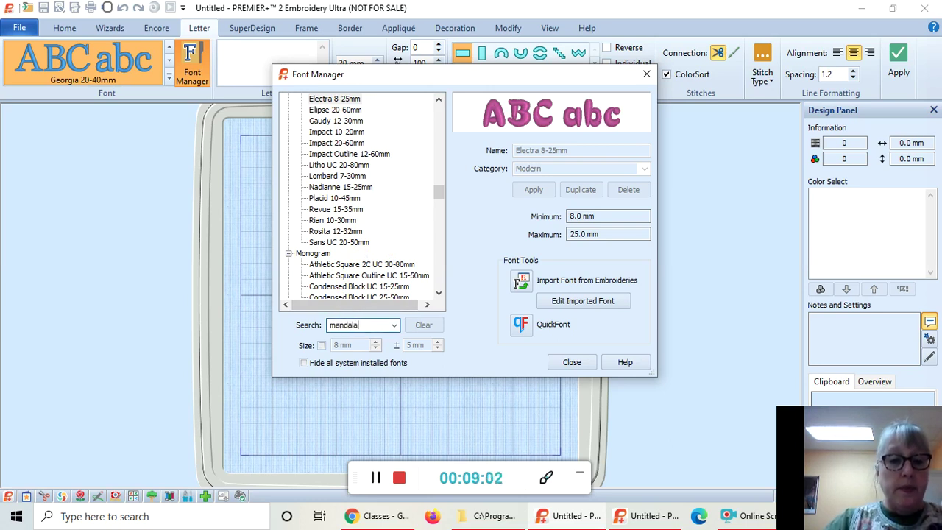
pyautogui.press('Return')
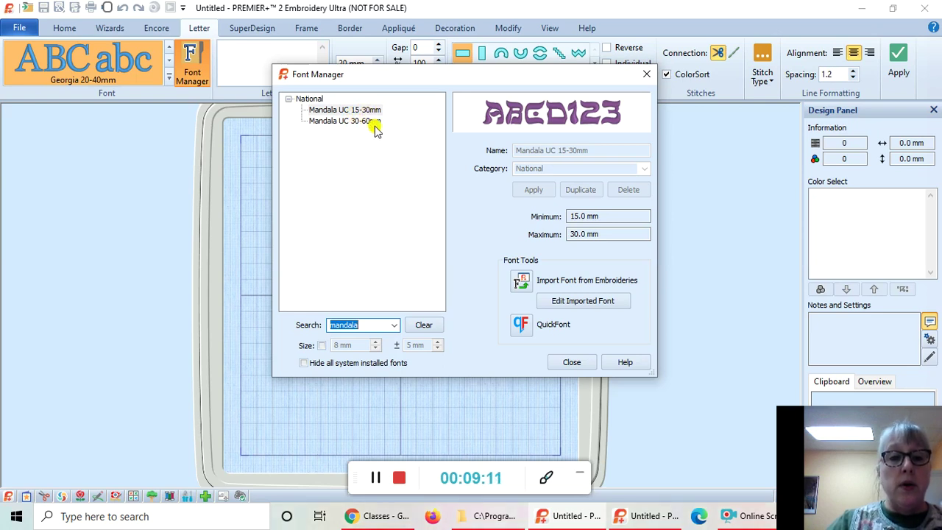
# Choose the Mandala UC 15-30mm font and set the lettering size to 25 mm
pyautogui.click(340, 110)
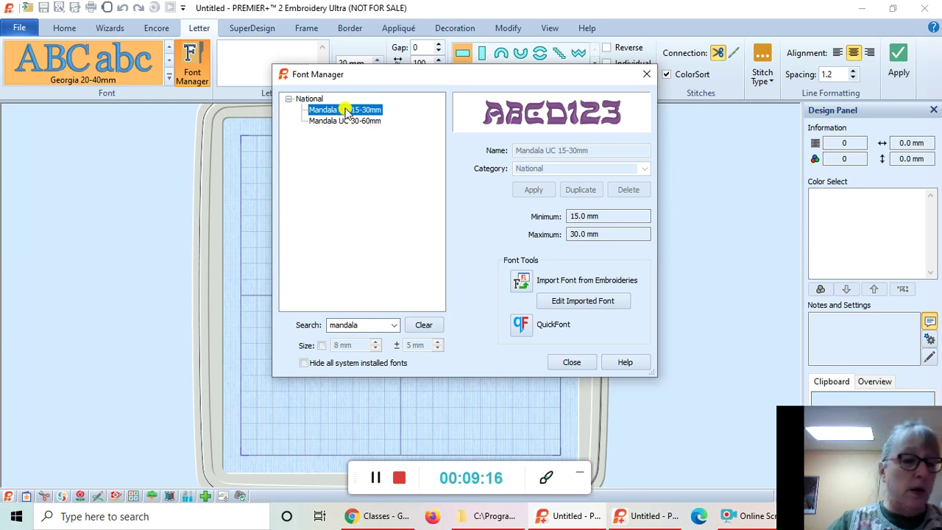
pyautogui.click(571, 362)
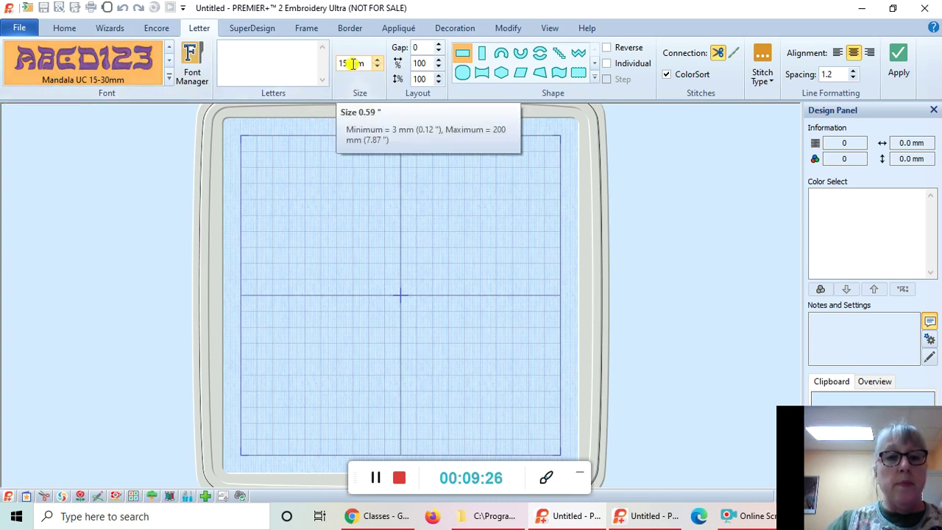
pyautogui.moveTo(341, 63); pyautogui.dragTo(365, 66)
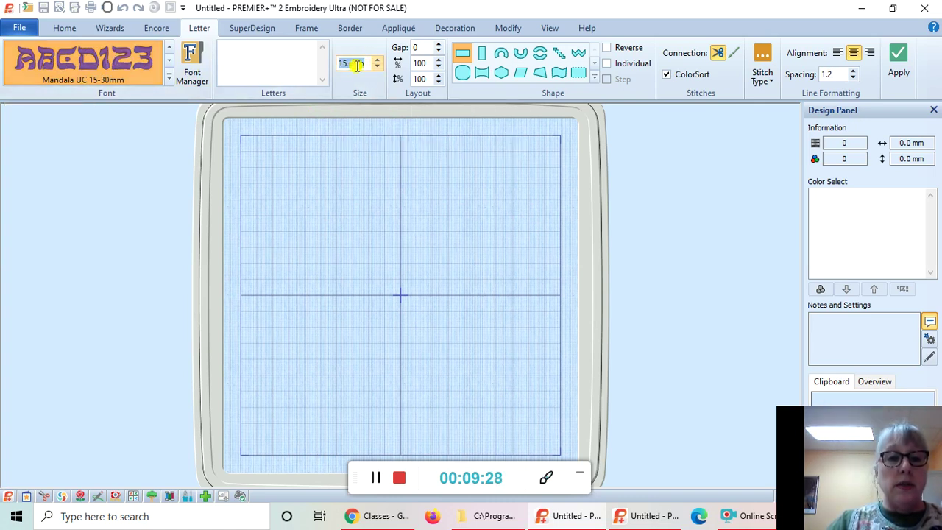
pyautogui.click(342, 61)
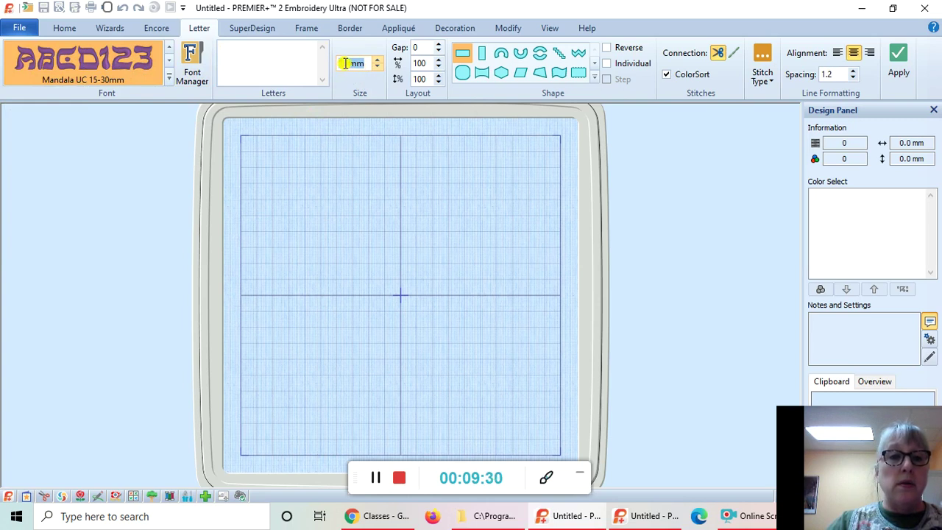
pyautogui.press('BackSpace')
pyautogui.write('25')
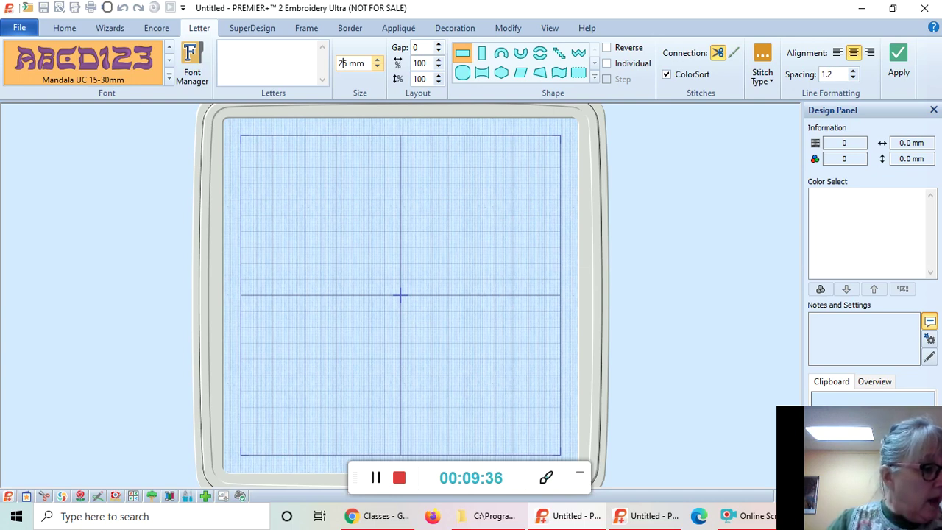
# Create the lettering "Mandala" in the hoop using the horizontal block line shape
pyautogui.click(462, 54)
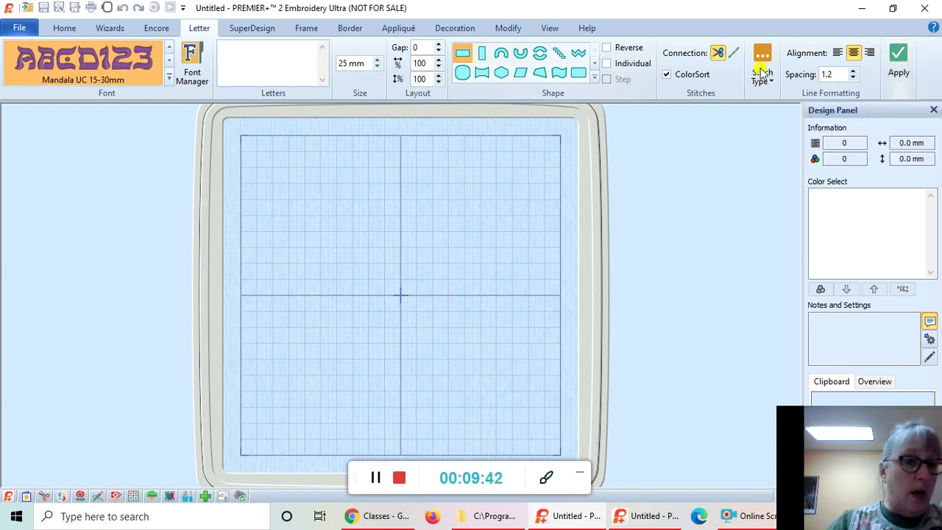
pyautogui.click(284, 47)
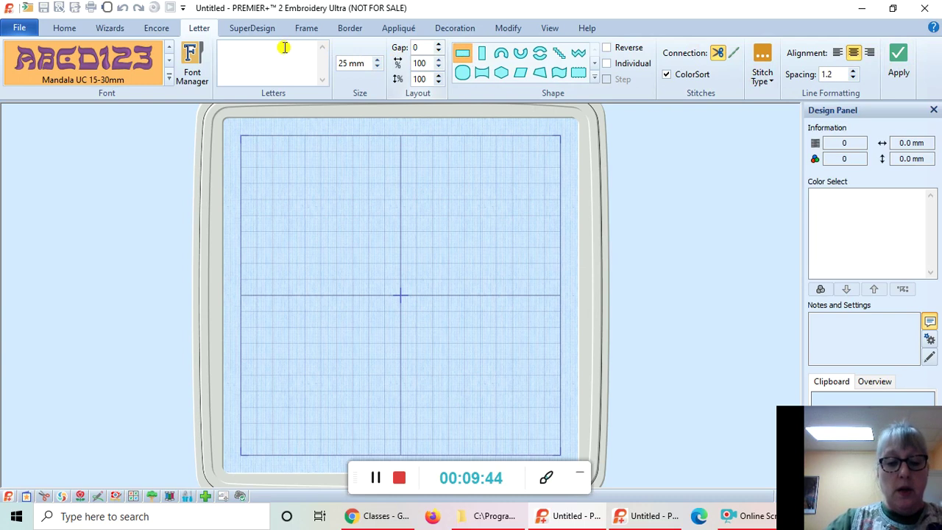
pyautogui.write('Mandala')
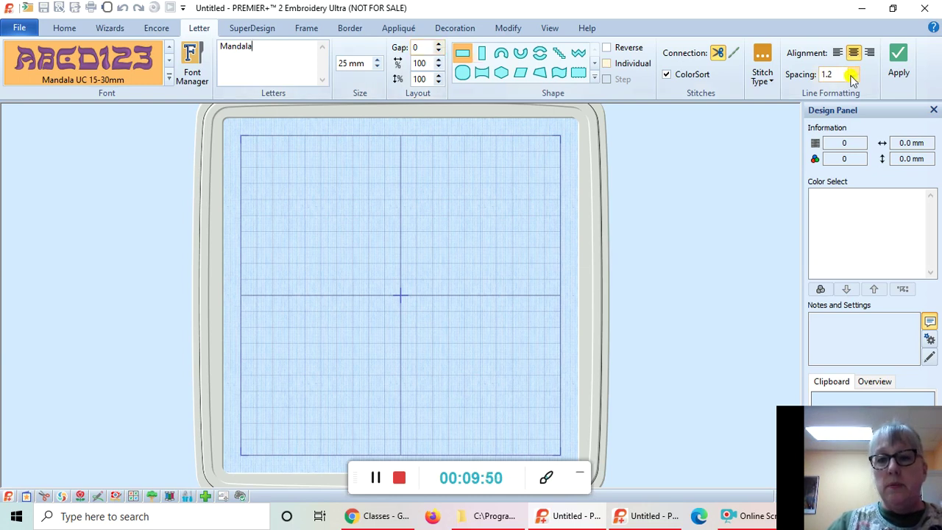
pyautogui.click(897, 65)
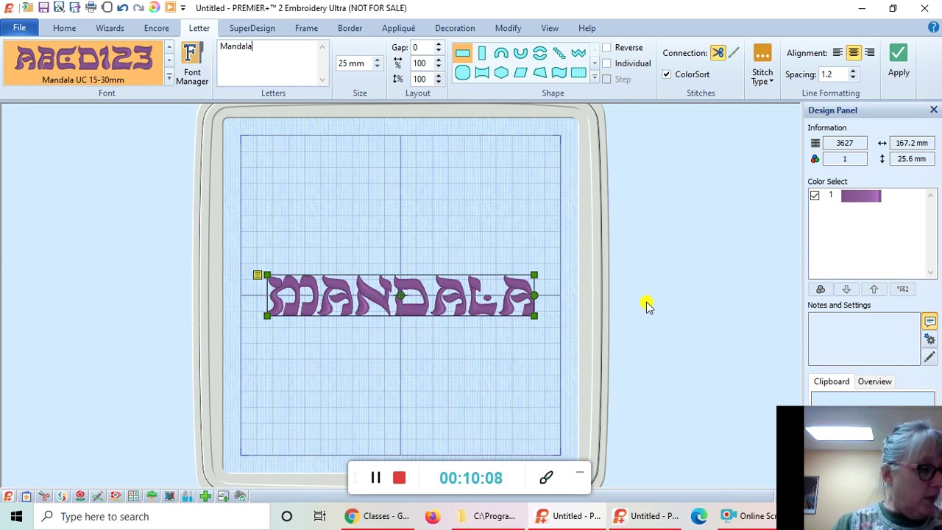
# Review the letter properties of the Mandala lettering and close them without changes
pyautogui.rightClick(424, 294)
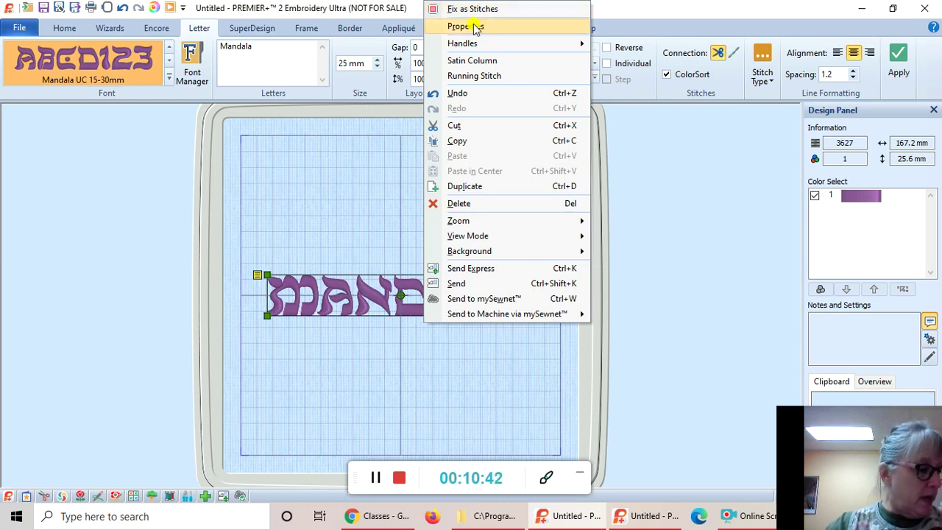
pyautogui.click(473, 26)
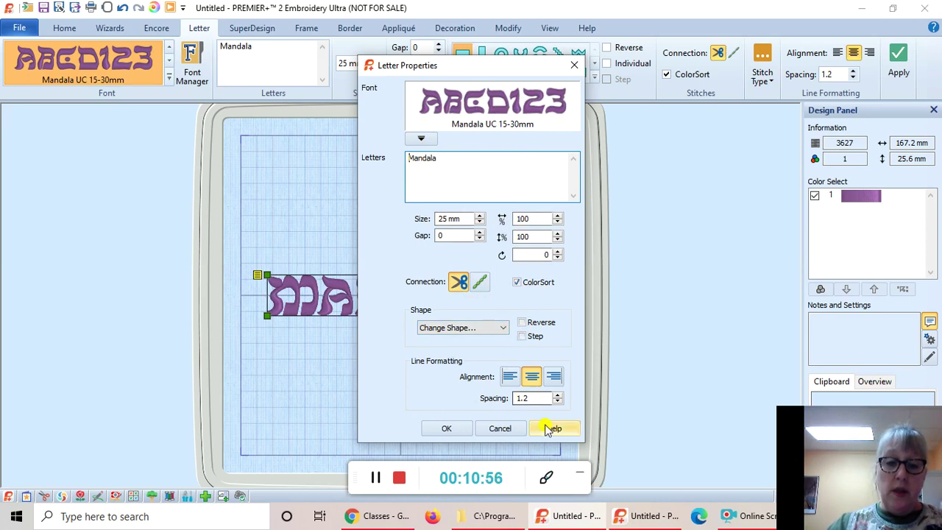
pyautogui.click(499, 430)
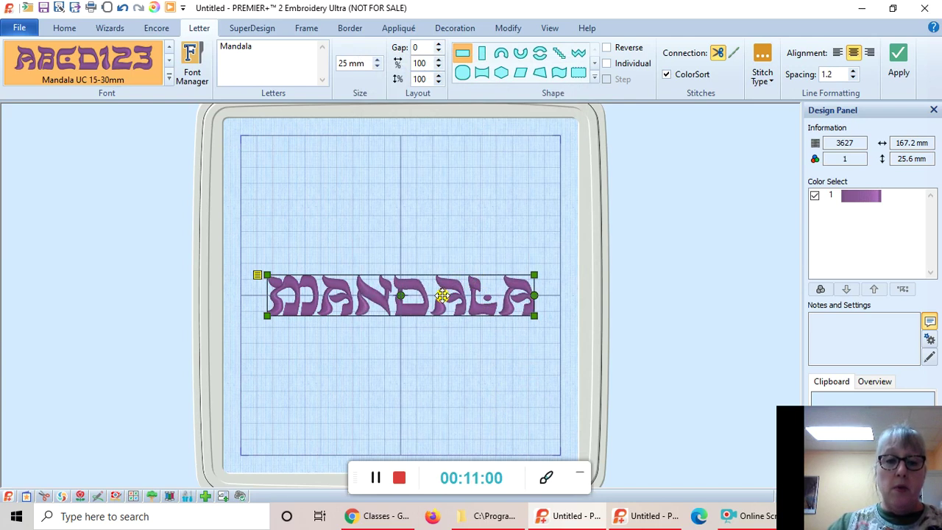
# Try pattern 2 in the satin column options of the Mandala lettering
pyautogui.rightClick(443, 295)
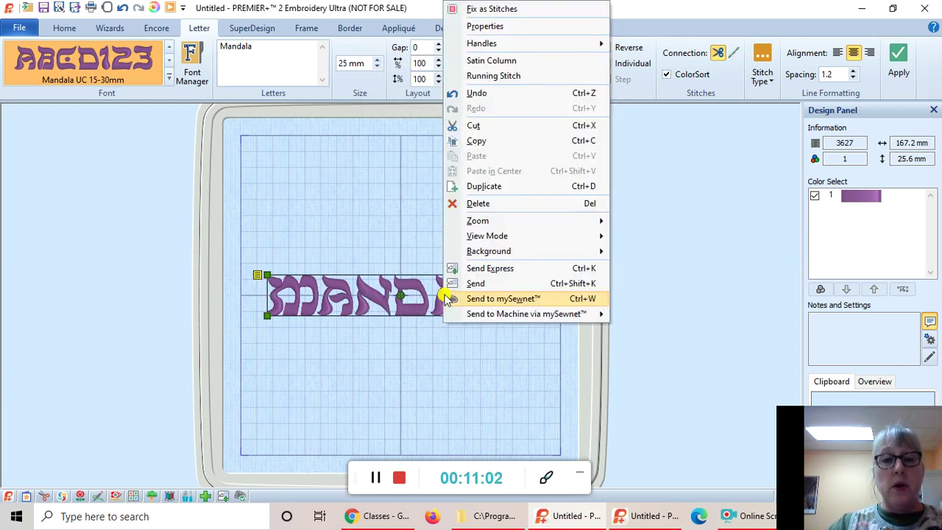
pyautogui.moveTo(512, 47)
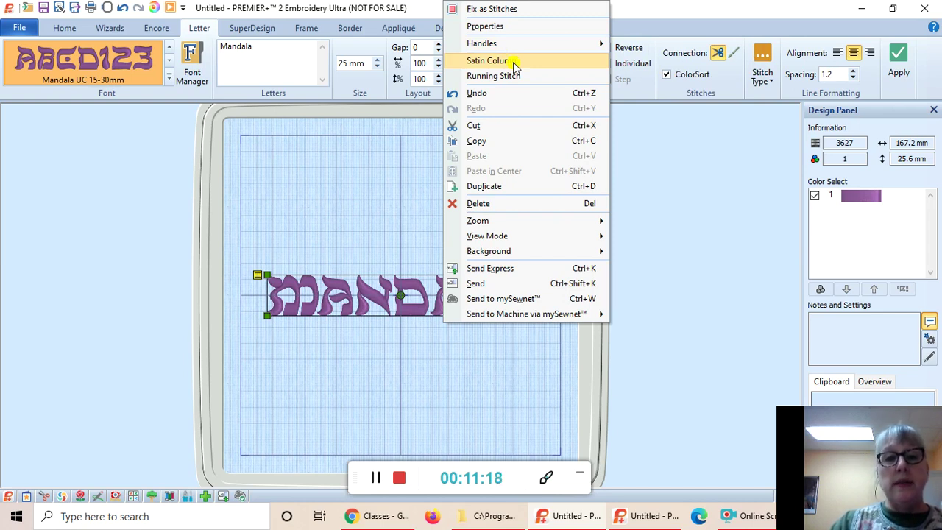
pyautogui.click(514, 65)
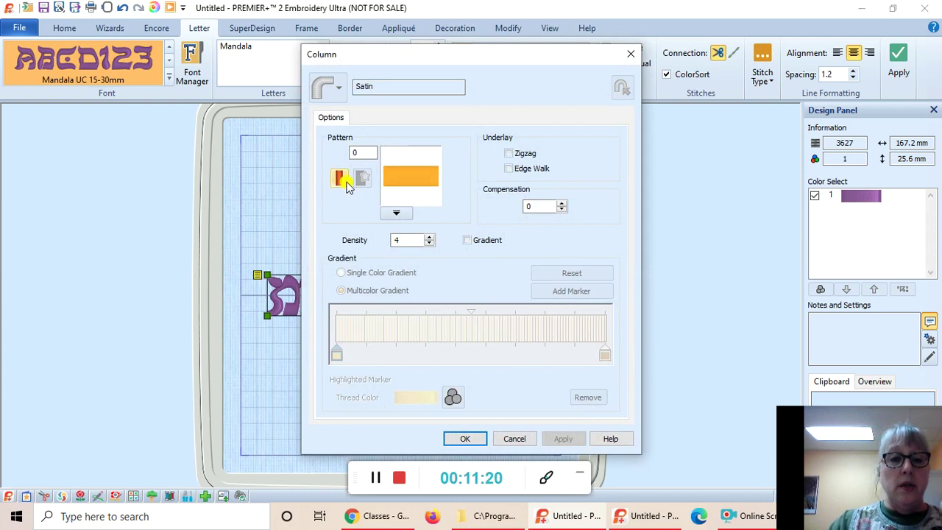
pyautogui.click(369, 152)
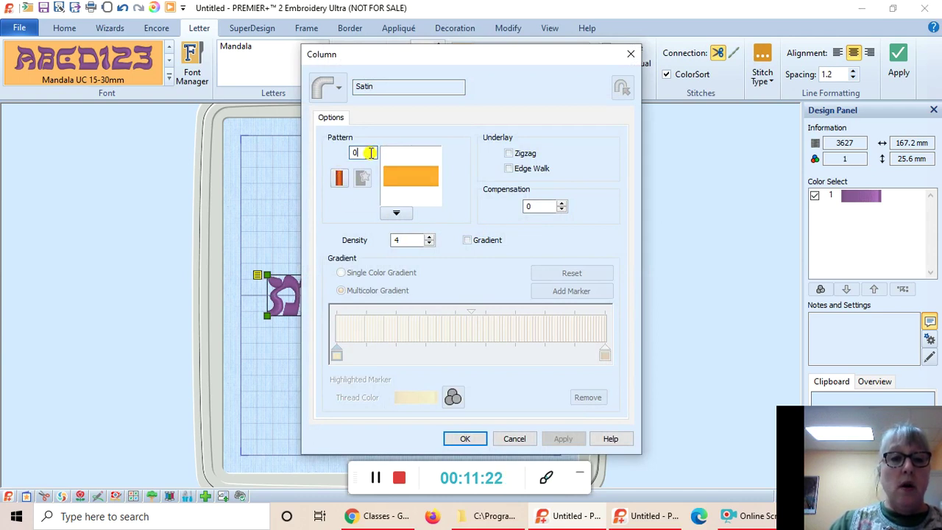
pyautogui.moveTo(370, 152); pyautogui.dragTo(340, 156)
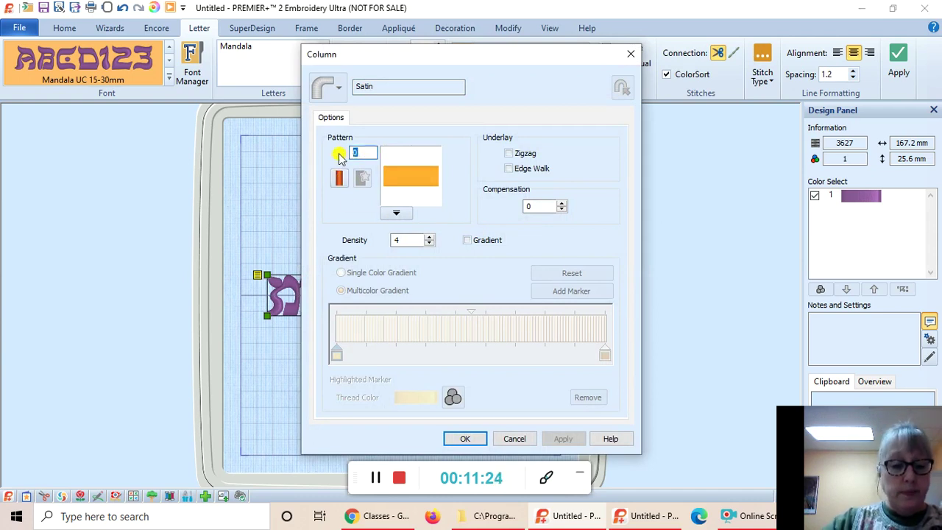
pyautogui.write('2')
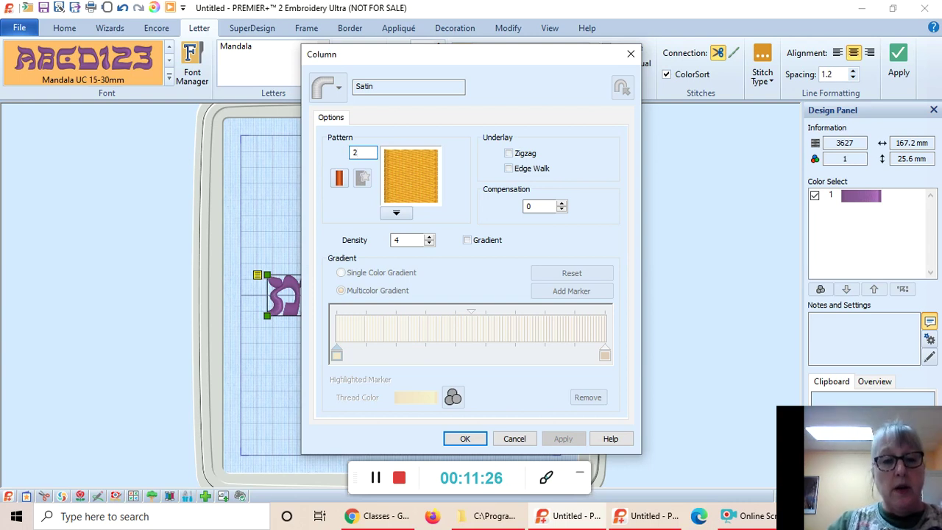
# Browse the column fill patterns through Waves 2 and cancel the satin column changes
pyautogui.click(396, 215)
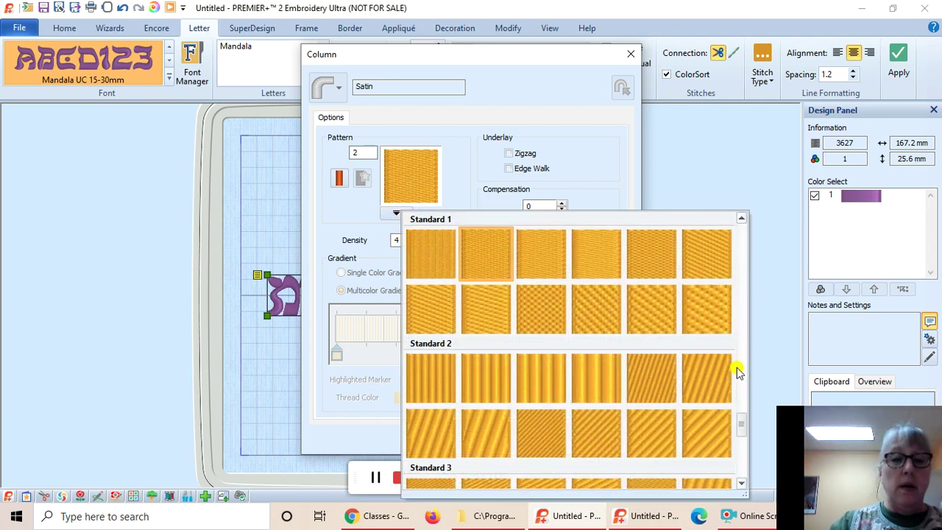
pyautogui.scroll(-10, 737, 411)
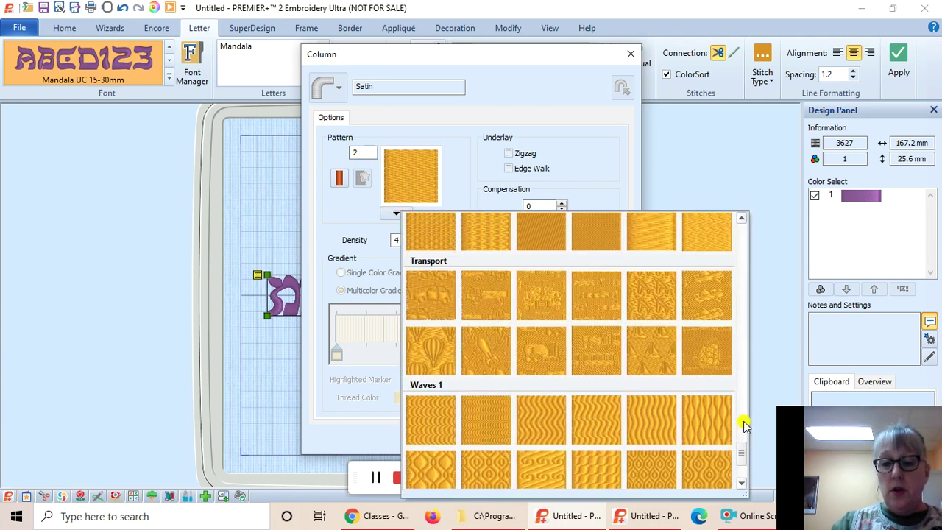
pyautogui.scroll(-3, 665, 423)
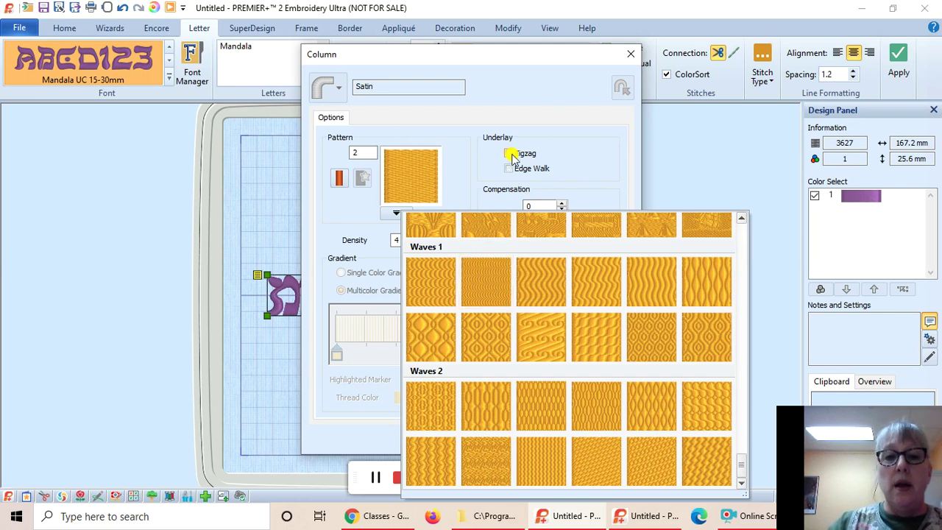
pyautogui.click(585, 102)
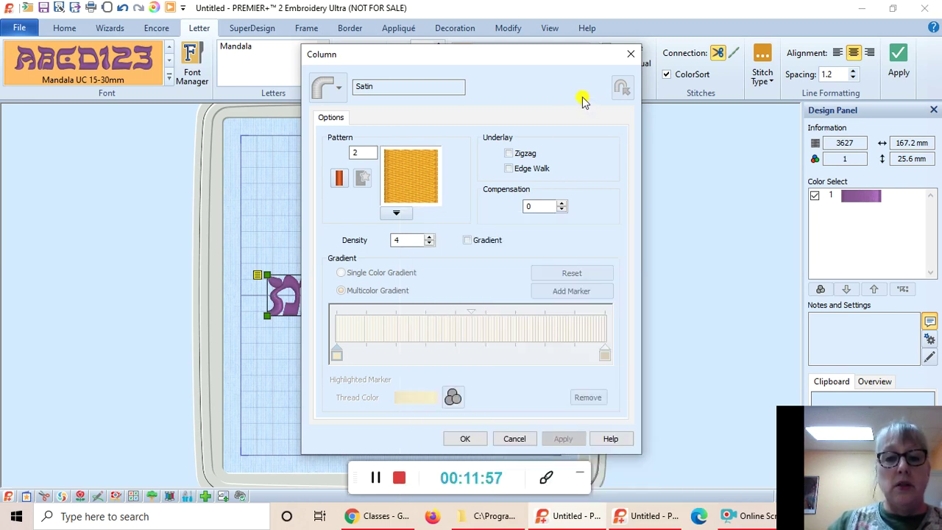
pyautogui.click(505, 438)
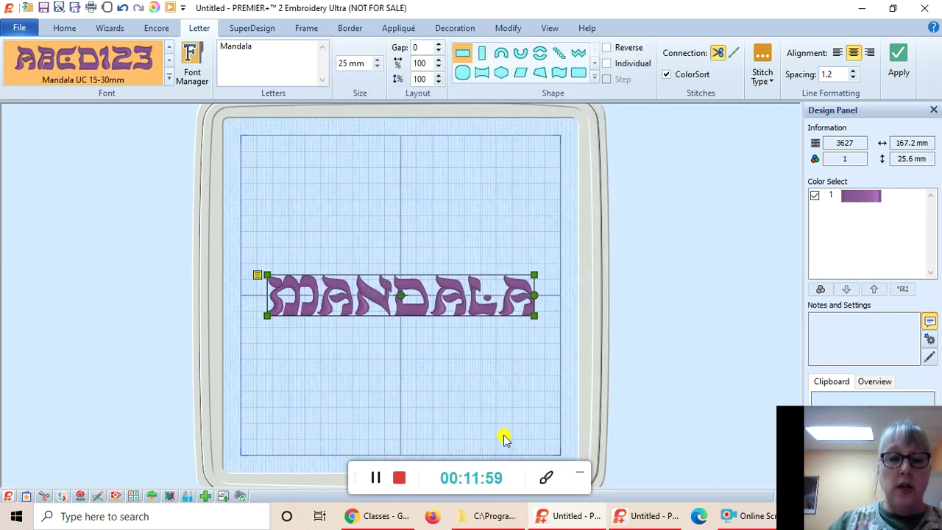
# Try the Diamond handle shape on the Mandala lettering
pyautogui.rightClick(433, 293)
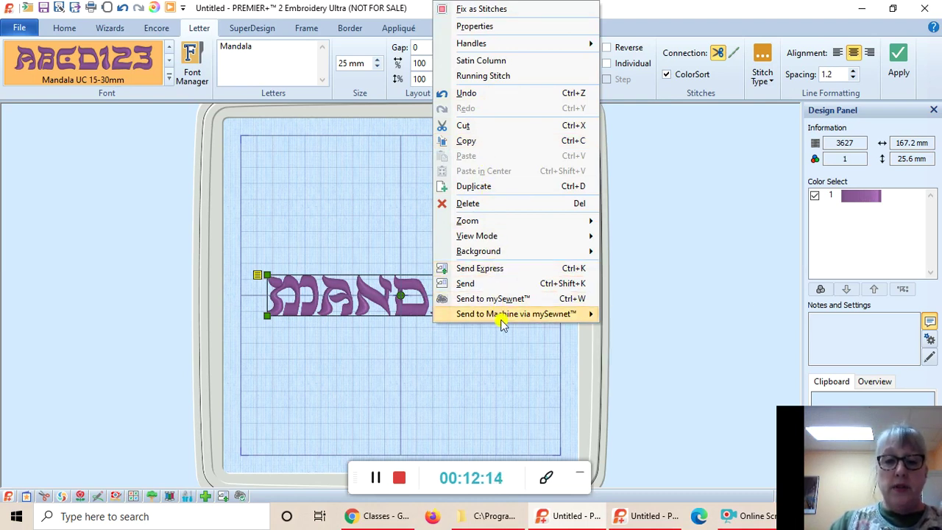
pyautogui.moveTo(445, 221)
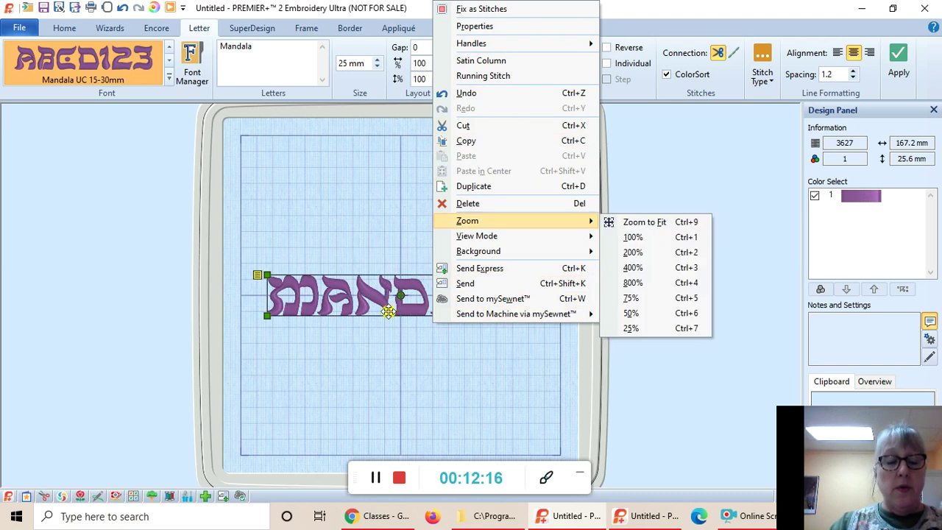
pyautogui.moveTo(497, 47)
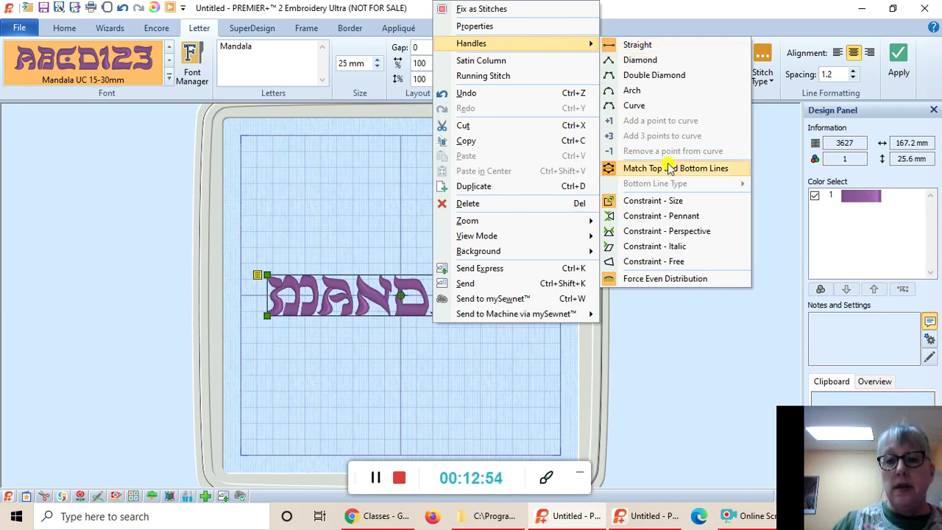
pyautogui.click(637, 62)
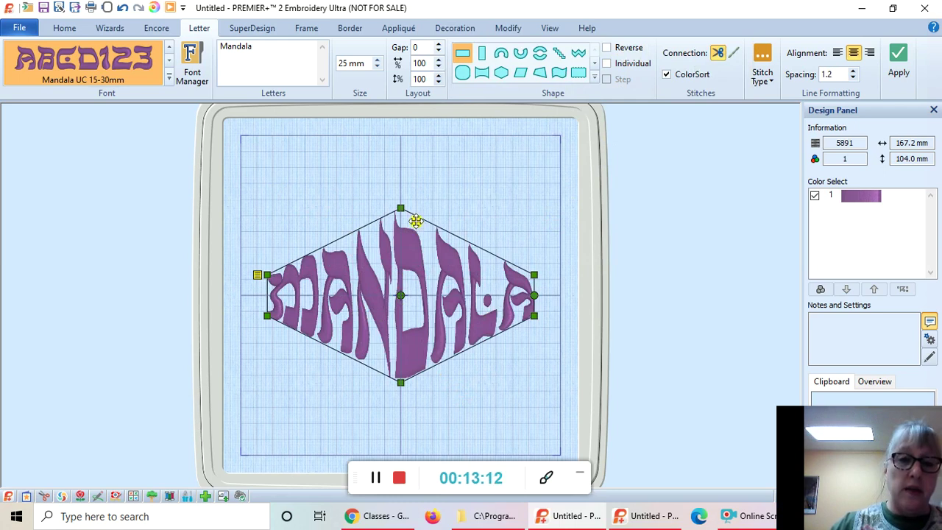
# Stretch the diamond's upper and lower middle handles outward to an overall height of about 131 mm
pyautogui.moveTo(401, 208); pyautogui.dragTo(479, 176)
pyautogui.moveTo(401, 384); pyautogui.dragTo(400, 405)
pyautogui.moveTo(400, 178); pyautogui.dragTo(401, 185)
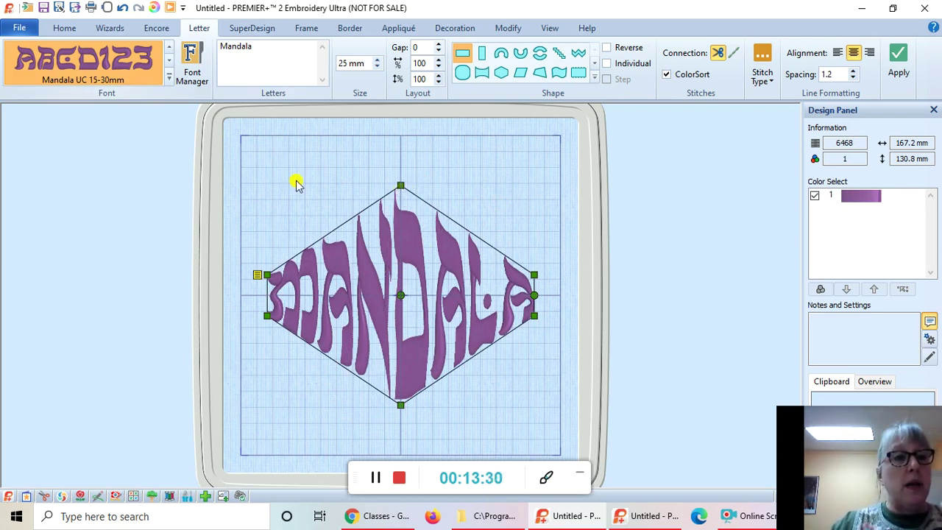
# Undo the handle adjustments and the Diamond shape to restore the straight Mandala lettering
pyautogui.click(123, 14)
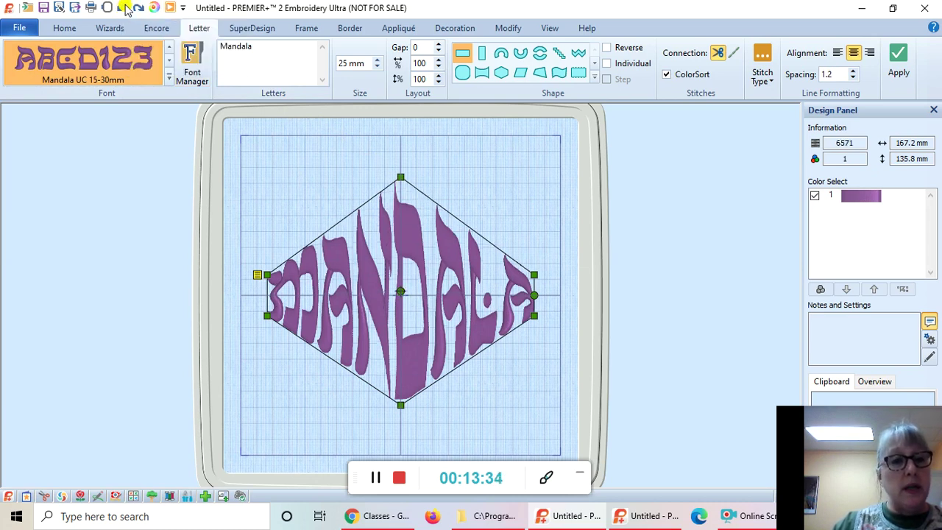
pyautogui.click(125, 7)
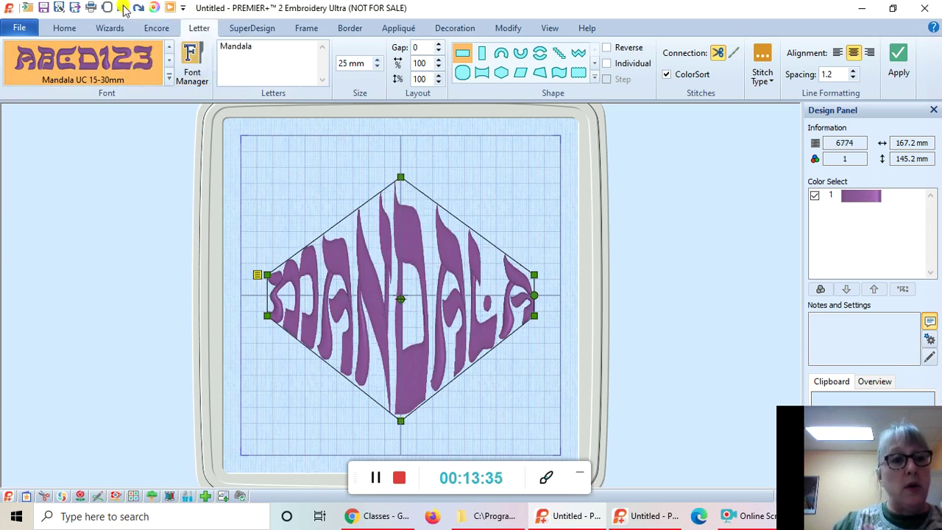
pyautogui.rightClick(460, 250)
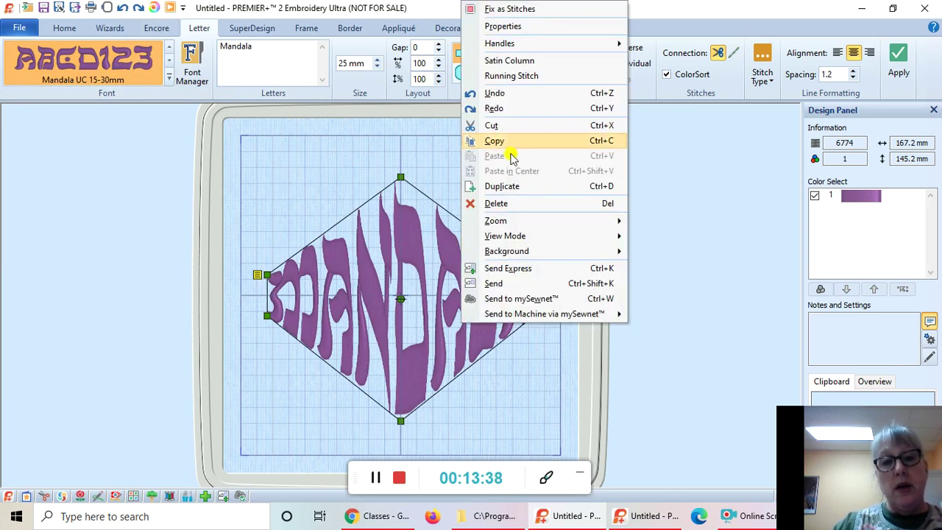
pyautogui.click(525, 95)
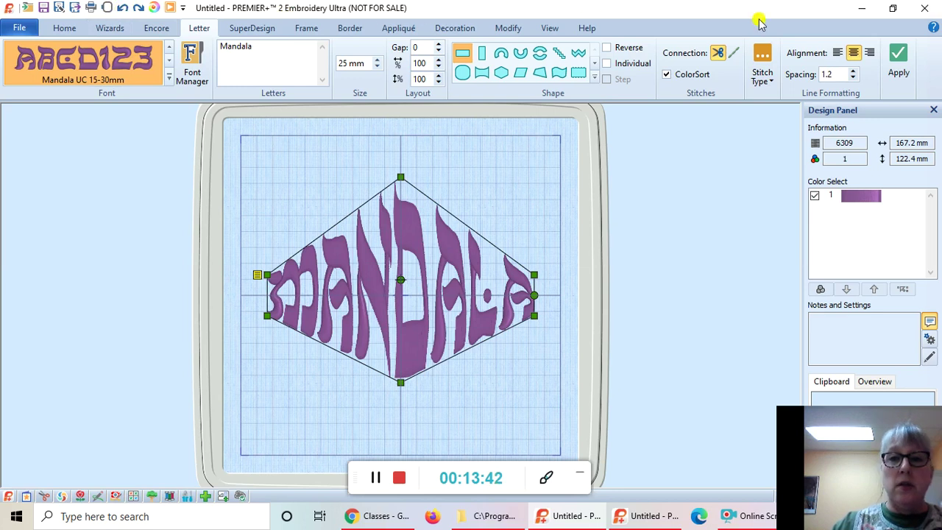
pyautogui.click(121, 9)
pyautogui.click(120, 9)
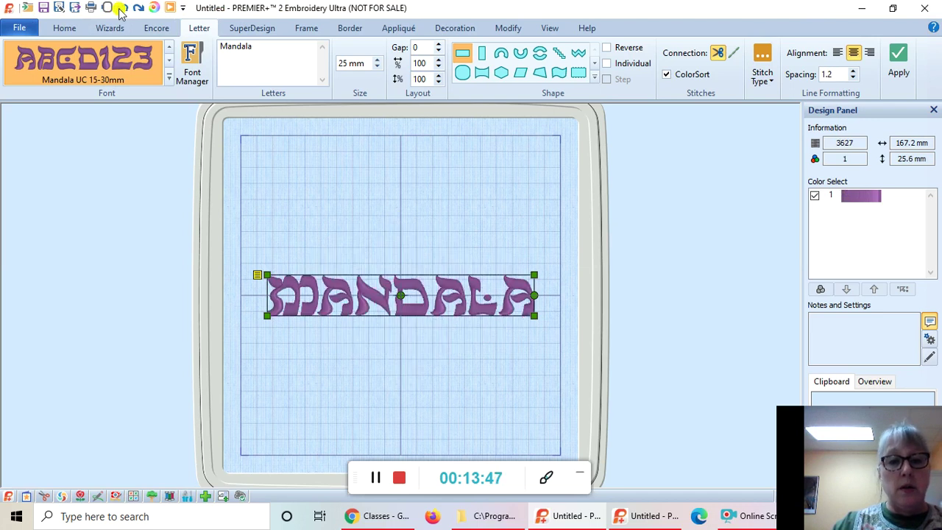
# Try the Double Diamond handle shape on the Mandala lettering
pyautogui.rightClick(448, 298)
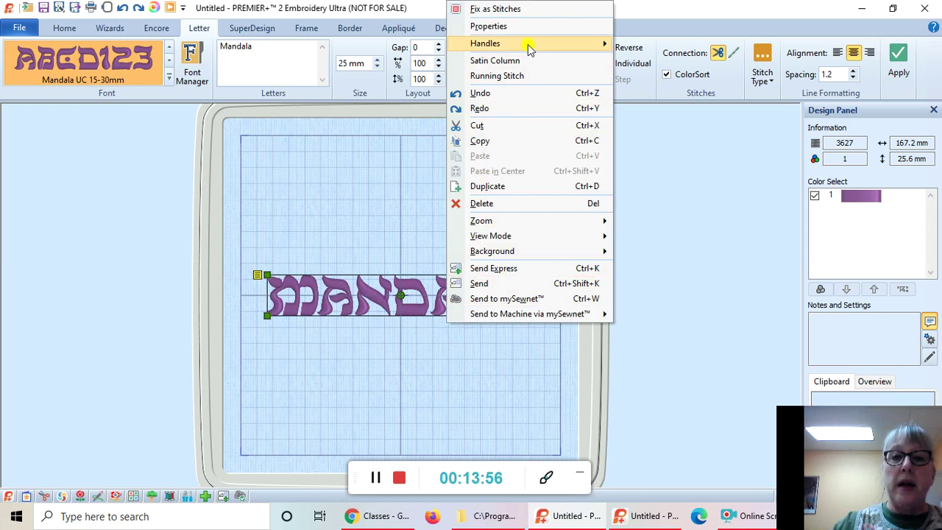
pyautogui.moveTo(553, 45)
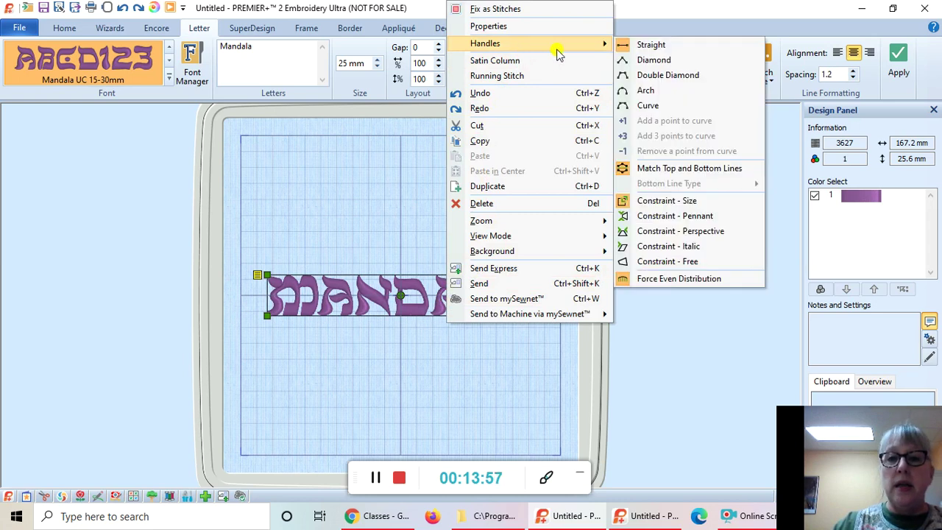
pyautogui.click(664, 76)
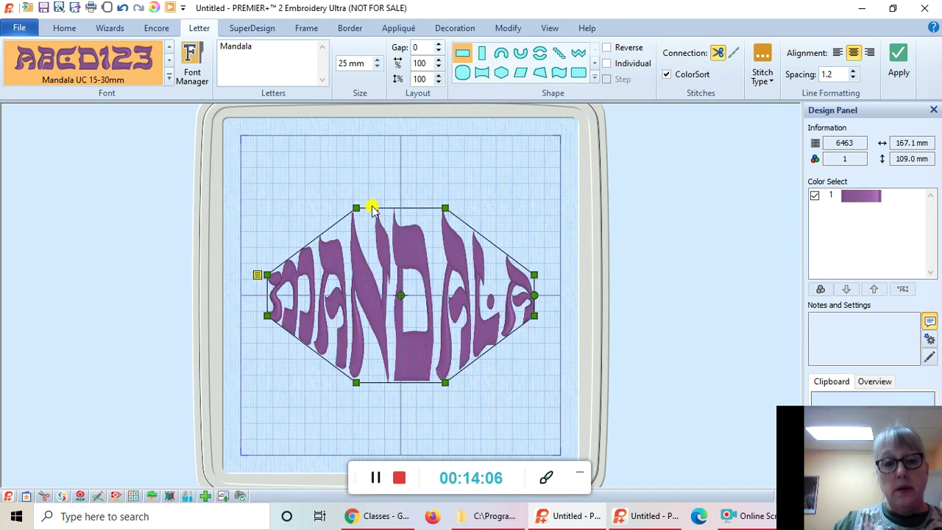
# Stretch the double diamond's upper and lower middle handles outward unevenly to an overall height of about 152 mm
pyautogui.moveTo(446, 207); pyautogui.dragTo(444, 179)
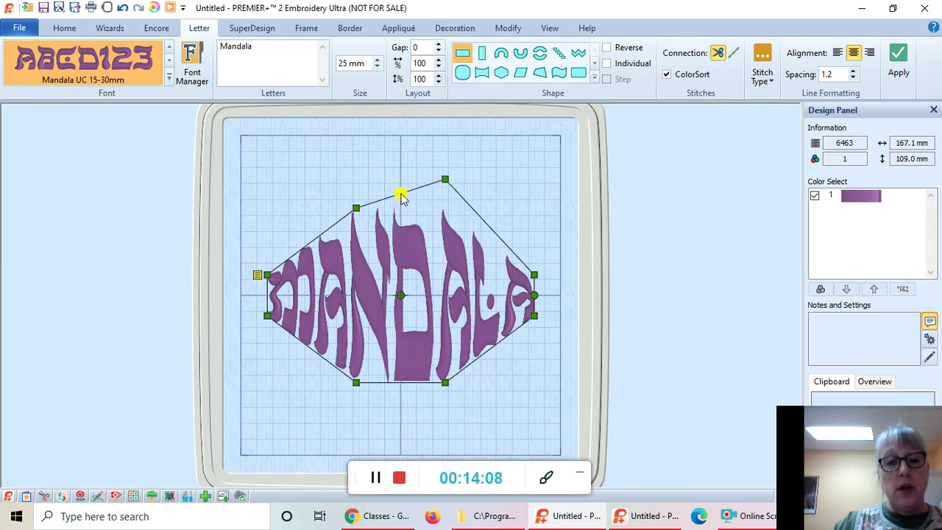
pyautogui.moveTo(356, 209); pyautogui.dragTo(356, 179)
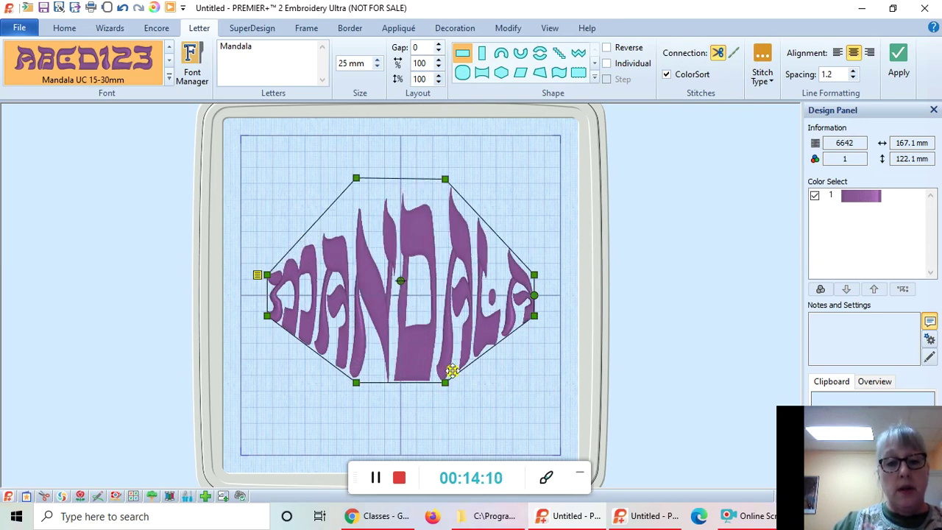
pyautogui.moveTo(446, 380); pyautogui.dragTo(488, 424)
pyautogui.moveTo(355, 383); pyautogui.dragTo(356, 388)
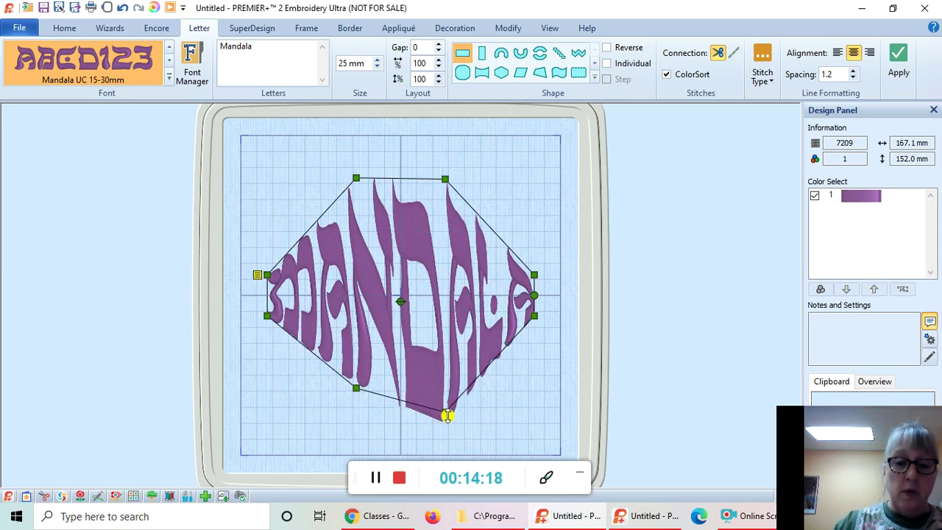
pyautogui.moveTo(444, 428)
pyautogui.mouseDown()
pyautogui.moveTo(479, 437)
pyautogui.moveTo(445, 426)
pyautogui.mouseUp()
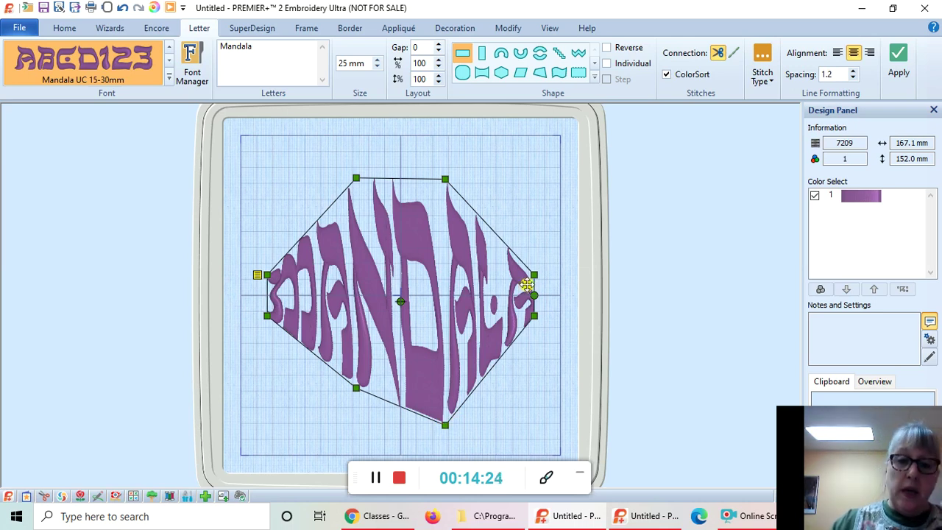
# Widen and flatten the lettering to about 186 by 67 mm, and invert its outline by pulling the upper handles below the lower ones
pyautogui.moveTo(535, 275)
pyautogui.mouseDown()
pyautogui.moveTo(548, 263)
pyautogui.moveTo(537, 275)
pyautogui.moveTo(561, 282)
pyautogui.moveTo(536, 286)
pyautogui.moveTo(575, 285)
pyautogui.moveTo(513, 276)
pyautogui.moveTo(542, 278)
pyautogui.moveTo(550, 288)
pyautogui.moveTo(538, 275)
pyautogui.mouseUp()
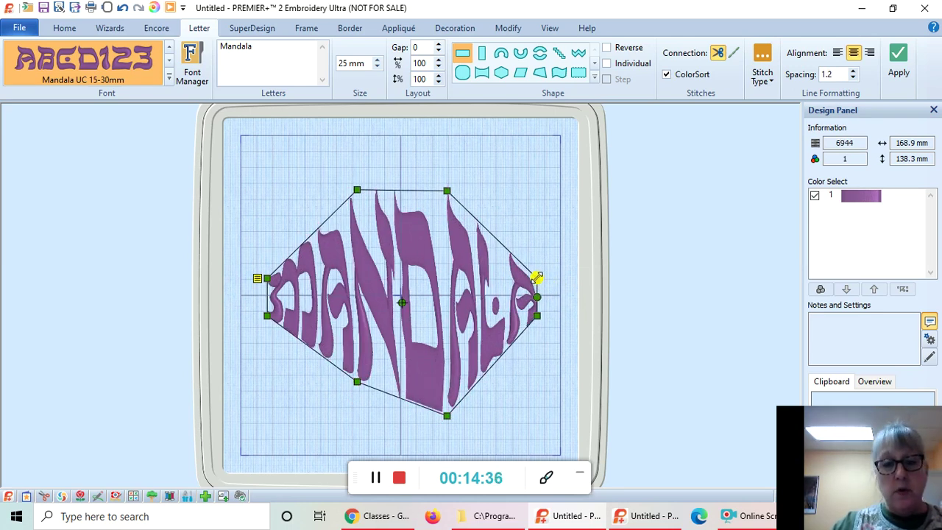
pyautogui.moveTo(536, 277)
pyautogui.mouseDown()
pyautogui.moveTo(557, 267)
pyautogui.moveTo(557, 279)
pyautogui.moveTo(538, 279)
pyautogui.moveTo(550, 288)
pyautogui.mouseUp()
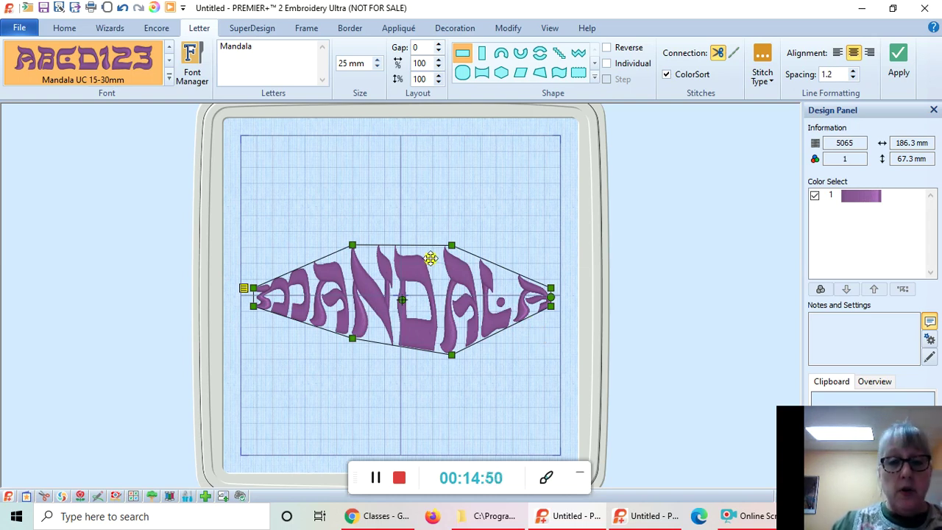
pyautogui.moveTo(451, 245); pyautogui.dragTo(451, 413)
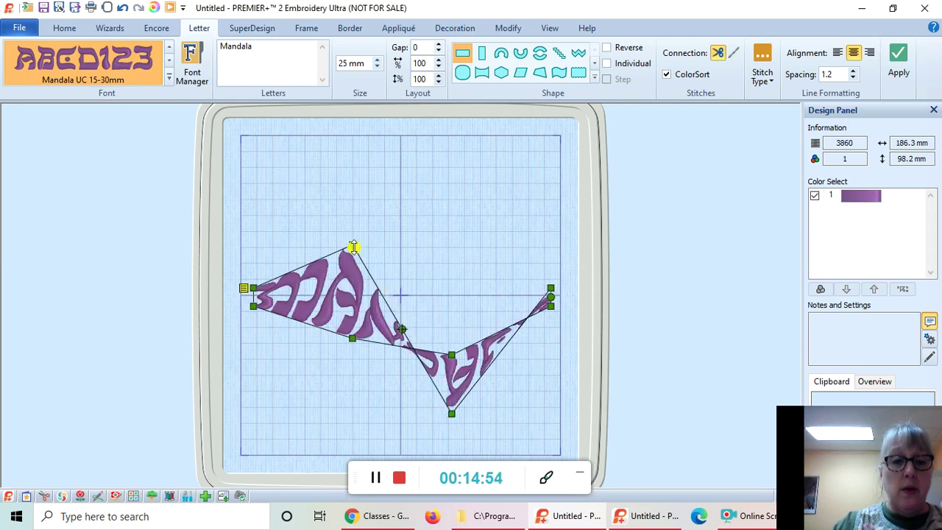
pyautogui.moveTo(351, 243); pyautogui.dragTo(352, 382)
pyautogui.moveTo(249, 287); pyautogui.dragTo(246, 332)
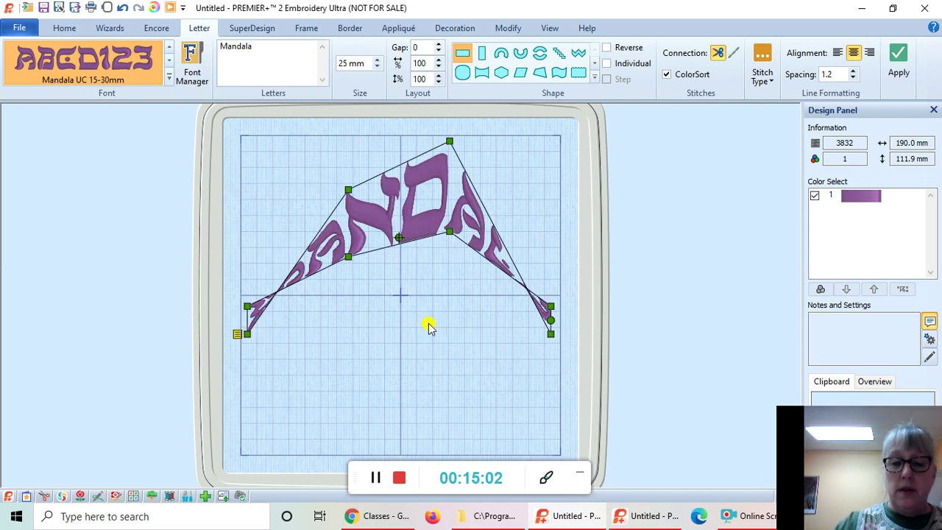
# Undo all handle adjustments and the Double Diamond shape to restore the straight Mandala lettering
pyautogui.click(120, 8)
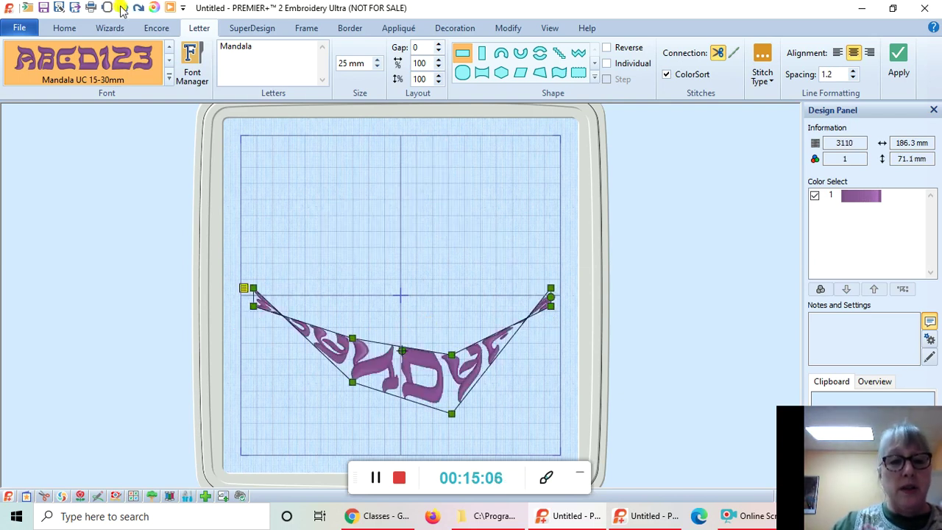
pyautogui.click(122, 8)
pyautogui.click(122, 8)
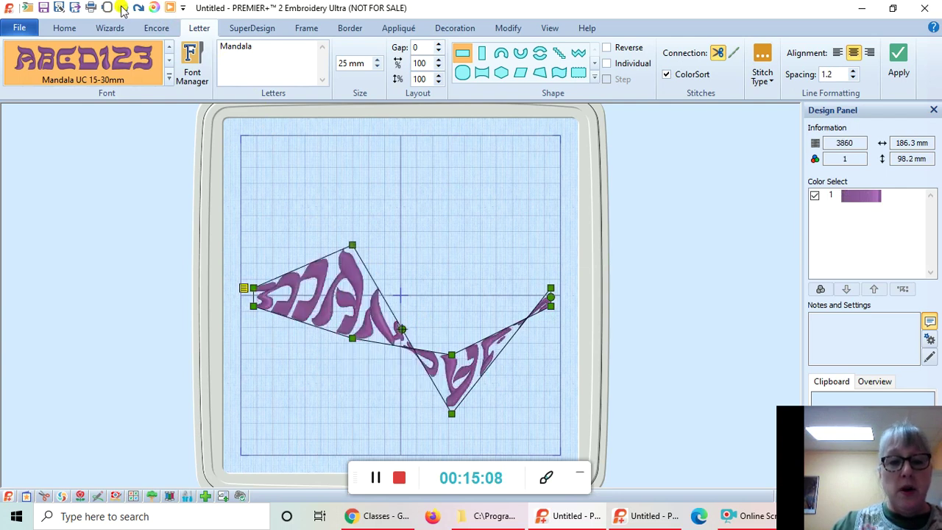
pyautogui.click(122, 8)
pyautogui.click(122, 8)
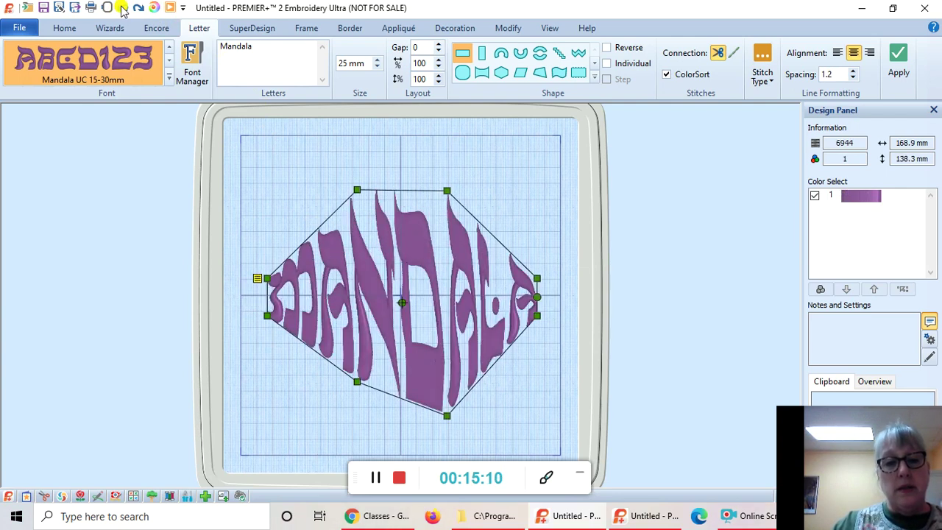
pyautogui.click(123, 8)
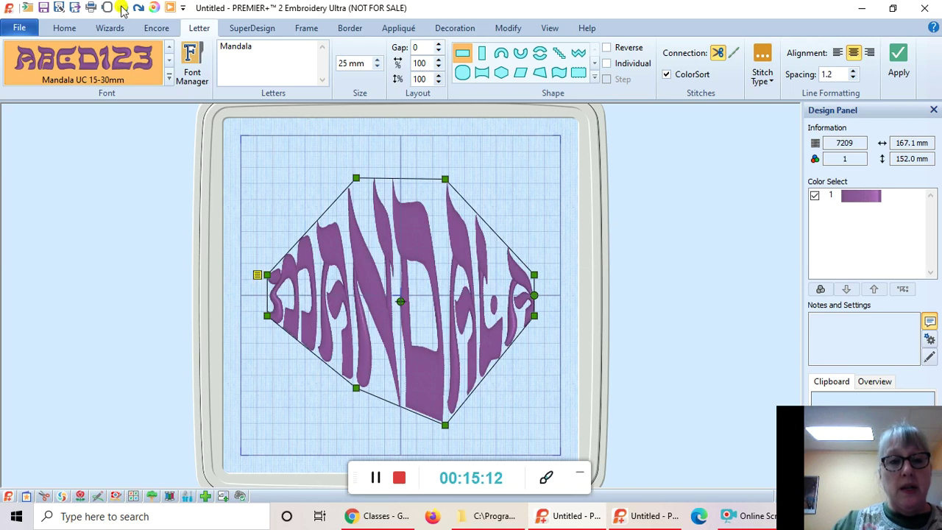
pyautogui.click(122, 9)
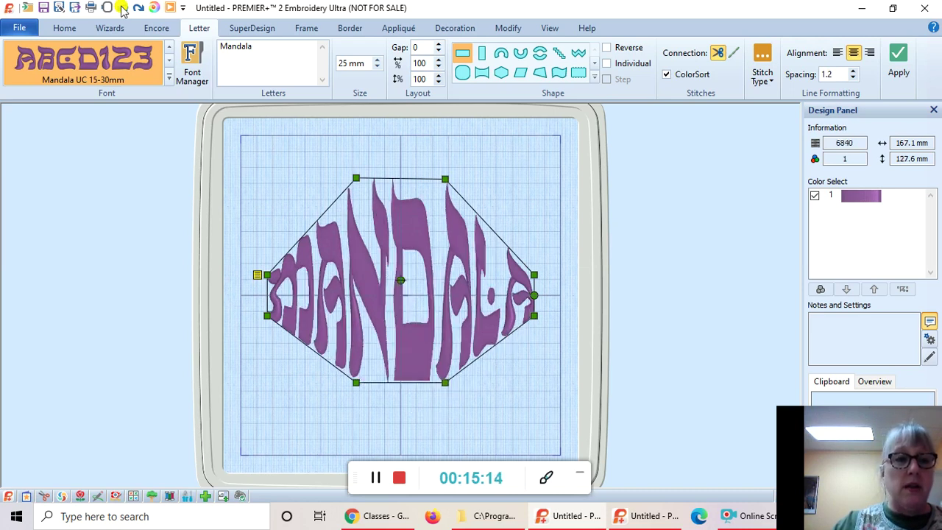
pyautogui.click(122, 9)
pyautogui.click(121, 8)
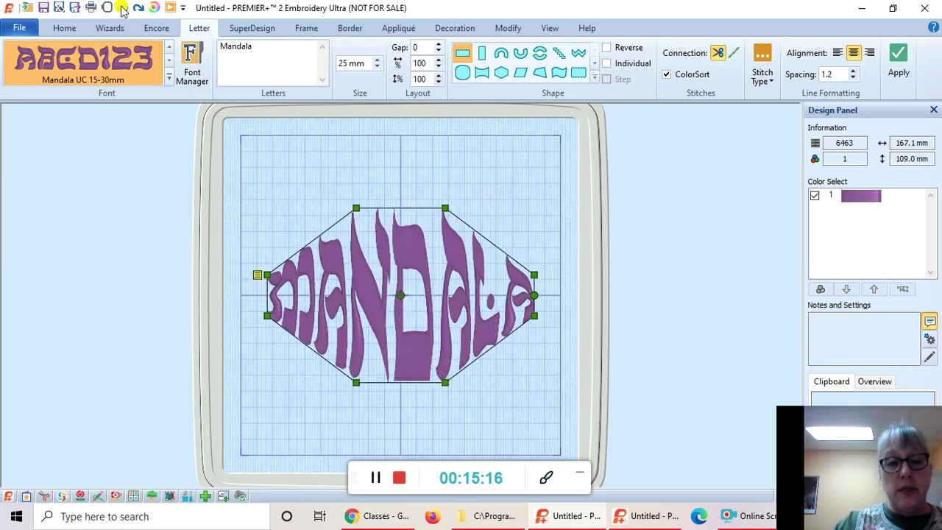
pyautogui.click(121, 8)
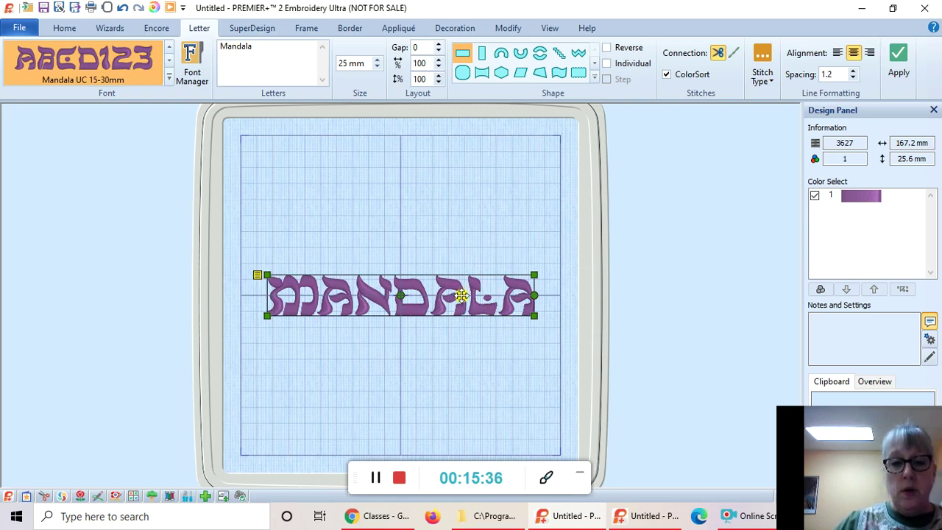
# Delete the Mandala lettering and choose the Bamboo UC 10-35mm font by searching the Font Manager for "bamboo"
pyautogui.rightClick(473, 301)
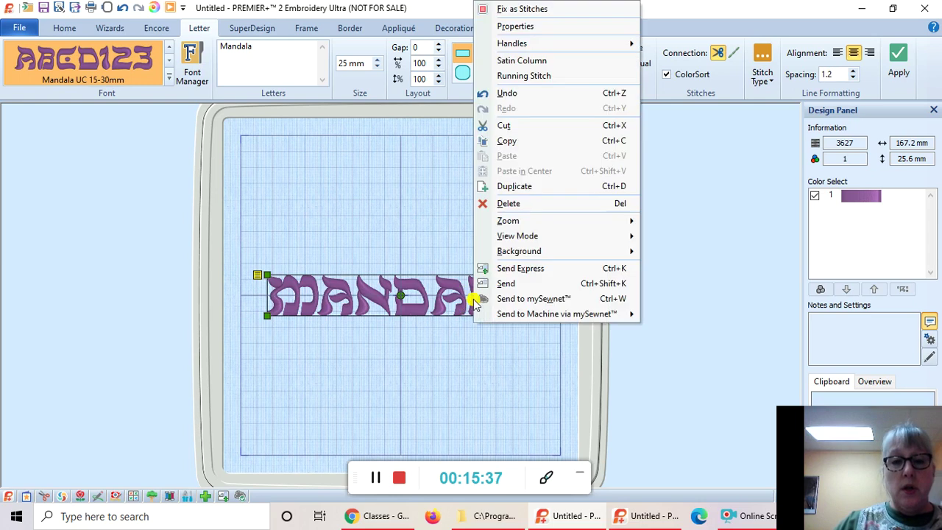
pyautogui.click(524, 204)
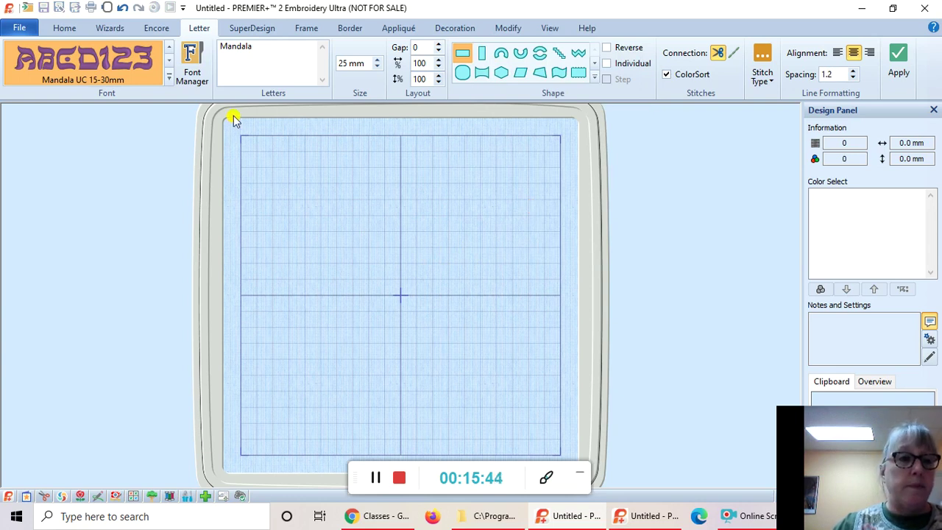
pyautogui.click(195, 64)
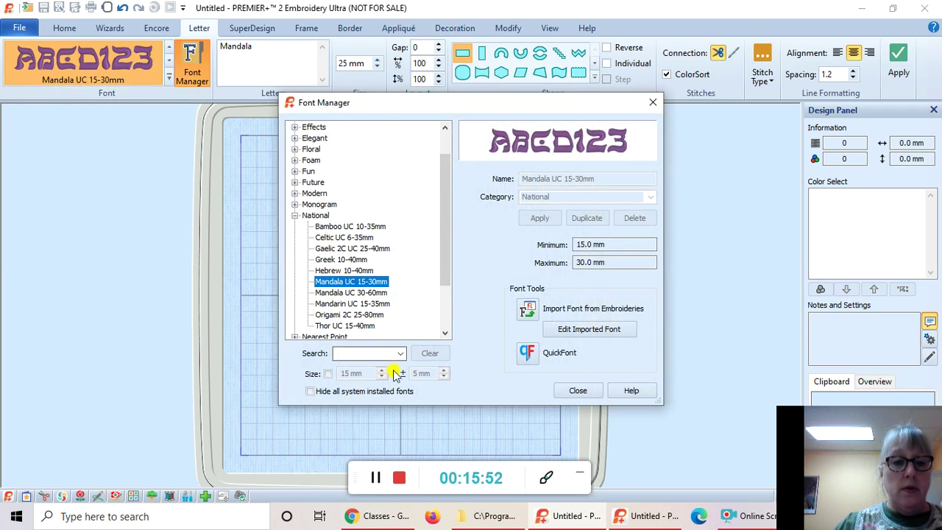
pyautogui.click(363, 352)
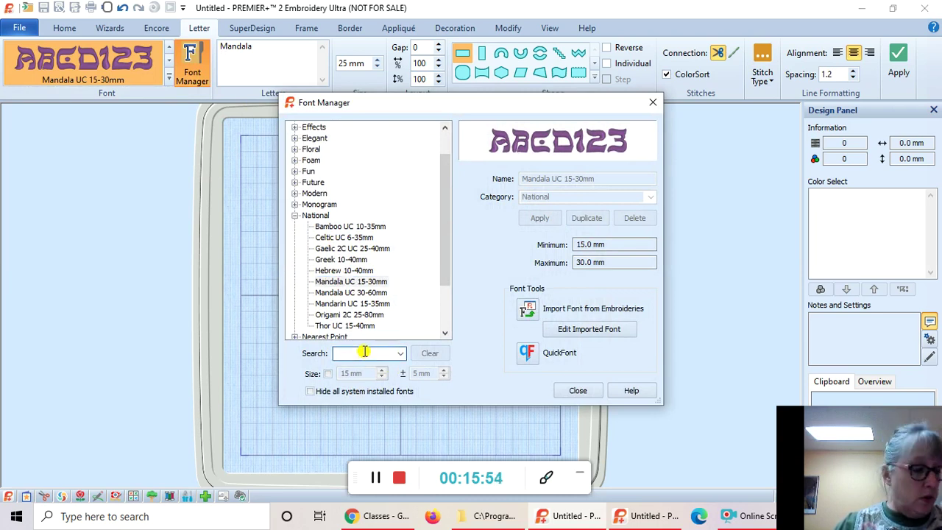
pyautogui.write('ba')
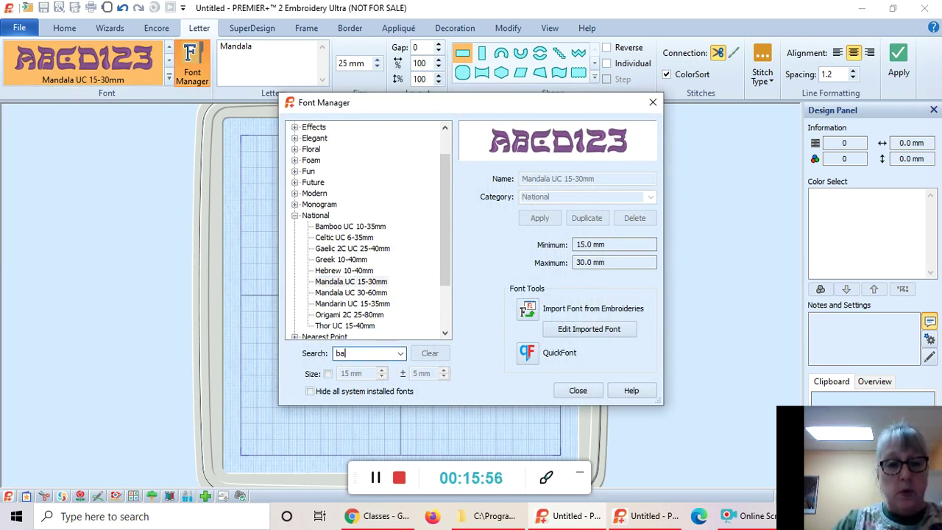
pyautogui.write('mboo')
pyautogui.press('Return')
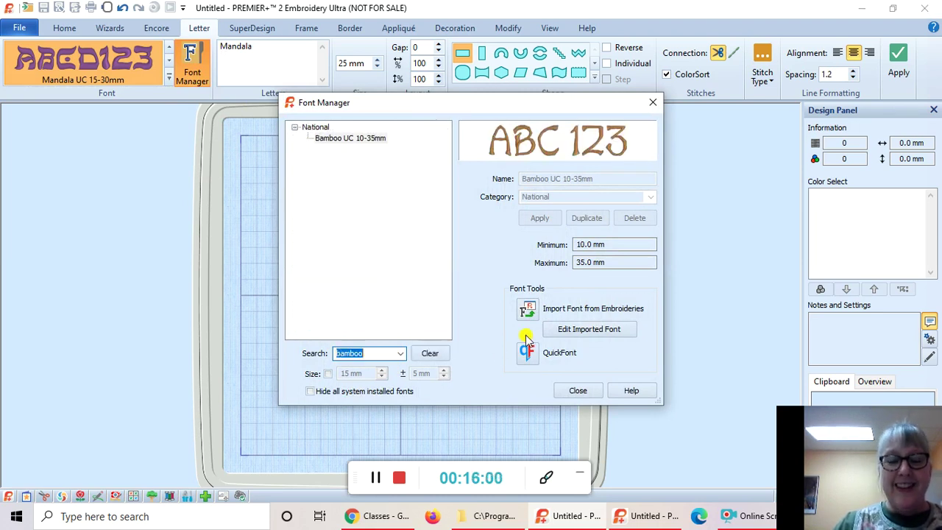
pyautogui.click(580, 394)
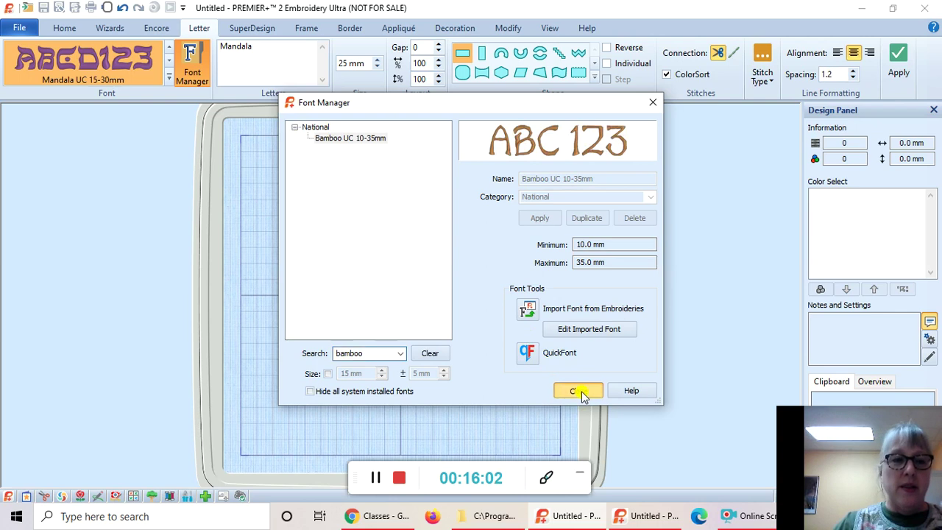
# Create the lettering "Bamboo" in the hoop at a size of 25 mm
pyautogui.doubleClick(254, 44)
pyautogui.write('Bamboo')
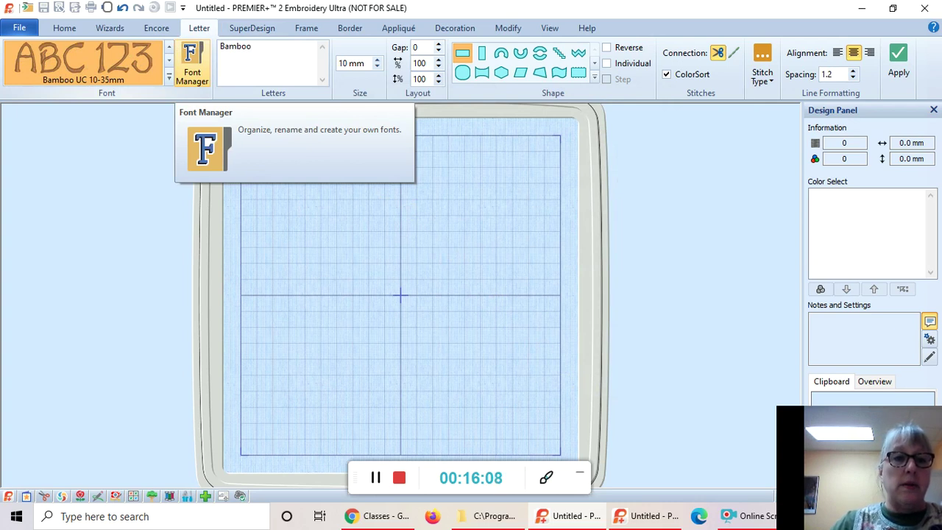
pyautogui.tripleClick(351, 63)
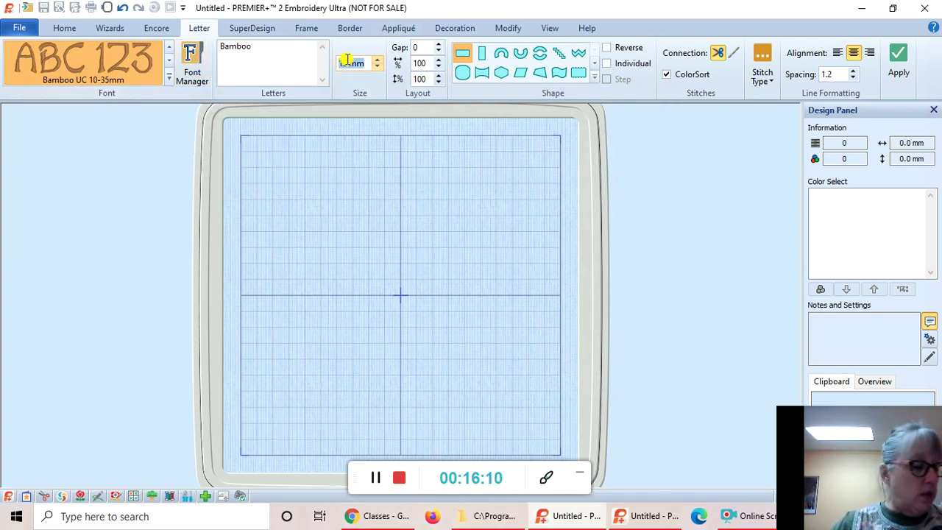
pyautogui.write('5')
pyautogui.press('BackSpace')
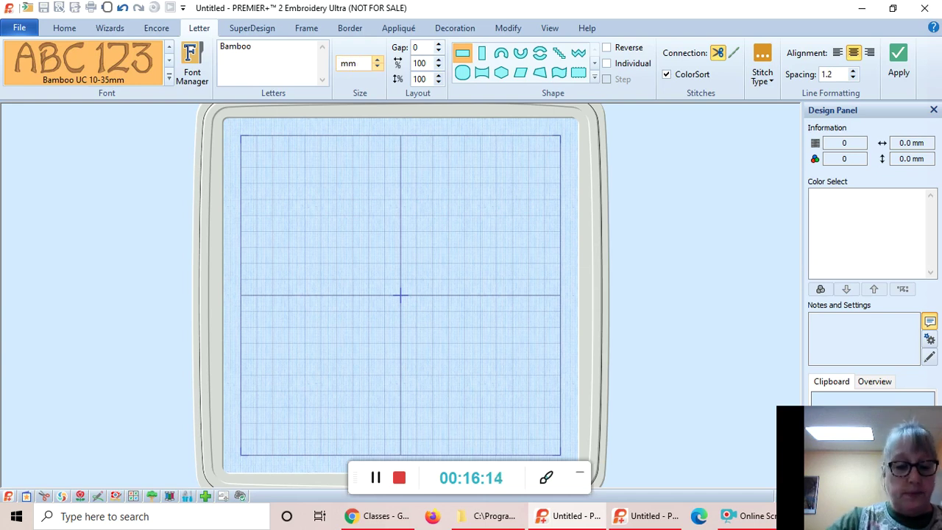
pyautogui.write('25')
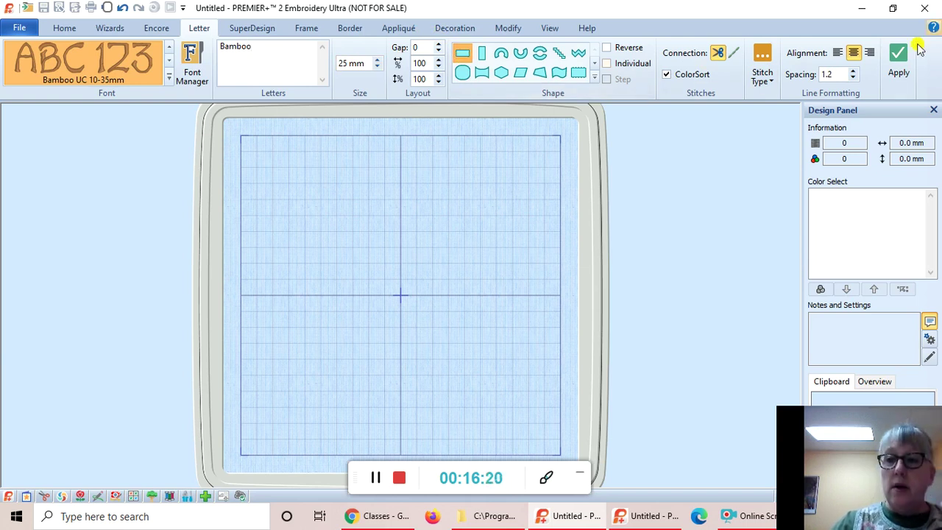
pyautogui.click(898, 64)
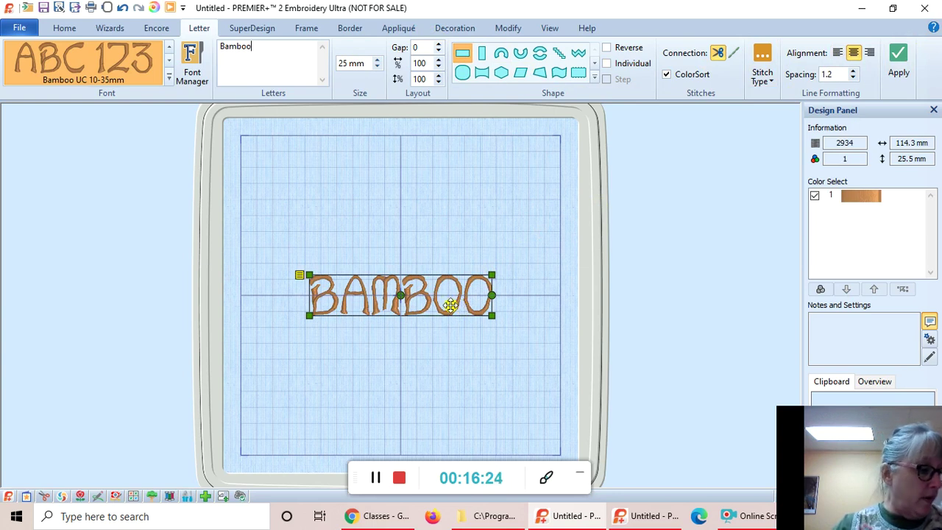
# Set the Bamboo lettering's handles to the Pennant constraint and reselect the lettering
pyautogui.rightClick(430, 291)
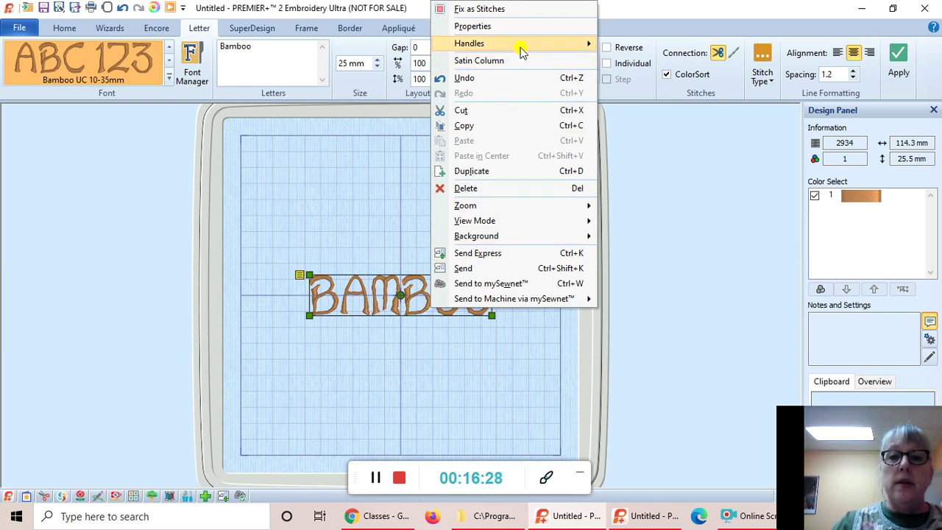
pyautogui.moveTo(521, 46)
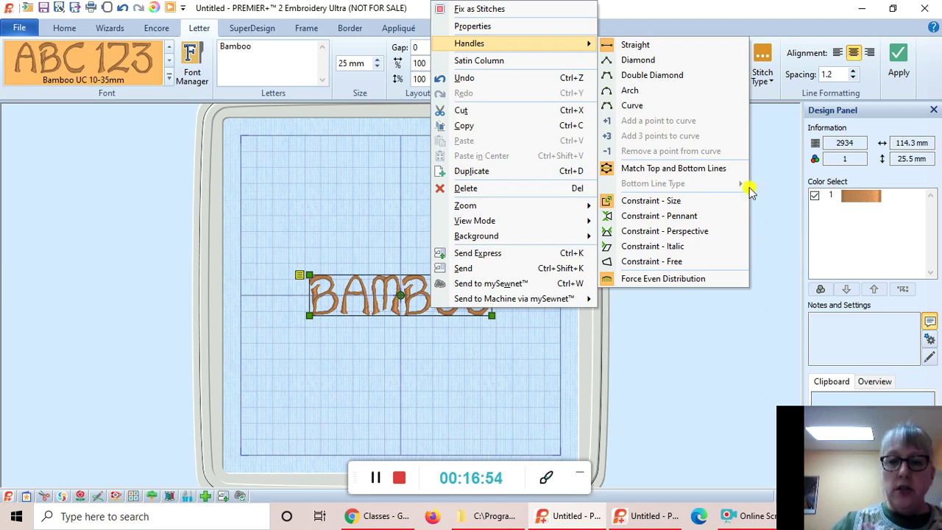
pyautogui.click(660, 219)
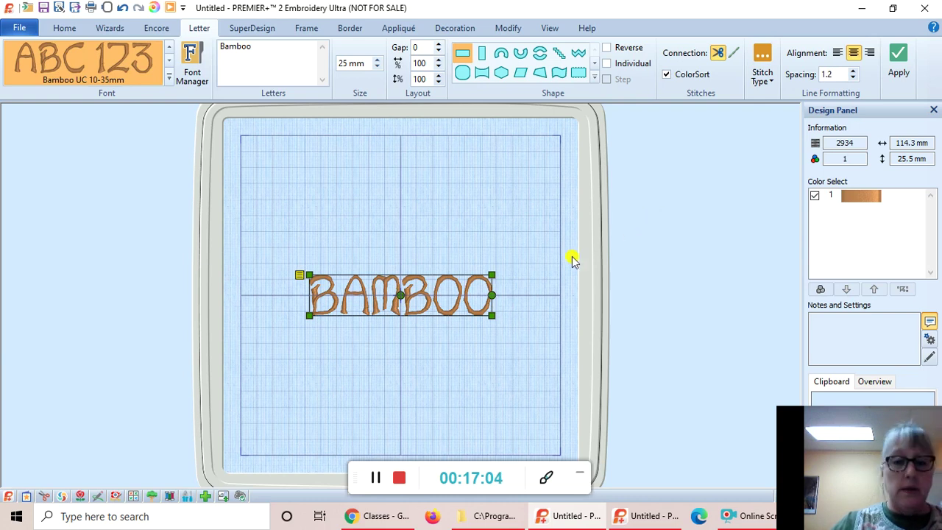
pyautogui.click(498, 268)
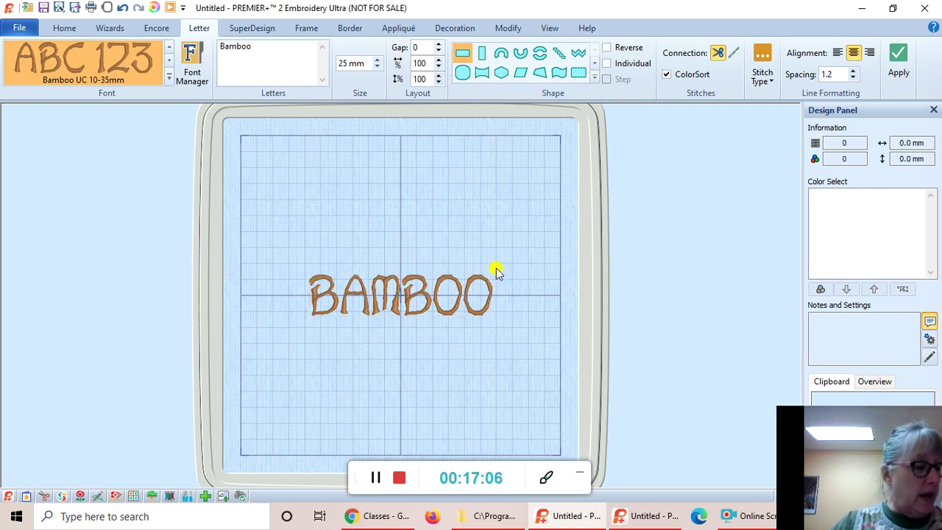
pyautogui.click(486, 278)
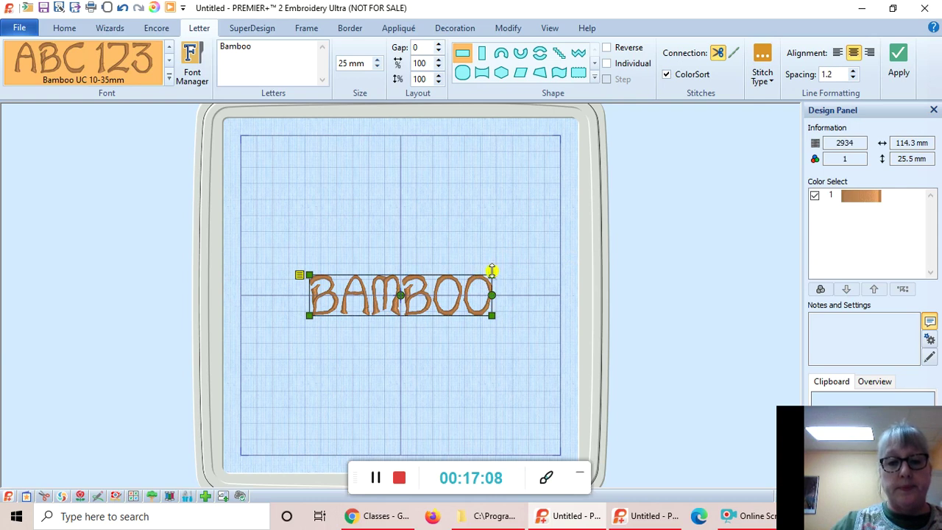
# Flare the right end of the Bamboo lettering into a pennant shape about 150 mm wide and 126 mm tall
pyautogui.moveTo(491, 274); pyautogui.dragTo(531, 201)
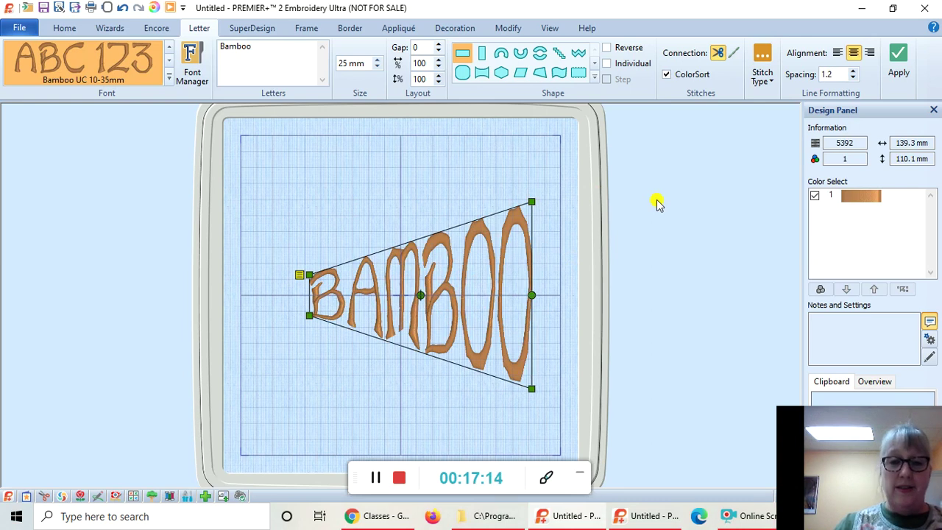
pyautogui.moveTo(531, 386); pyautogui.dragTo(548, 401)
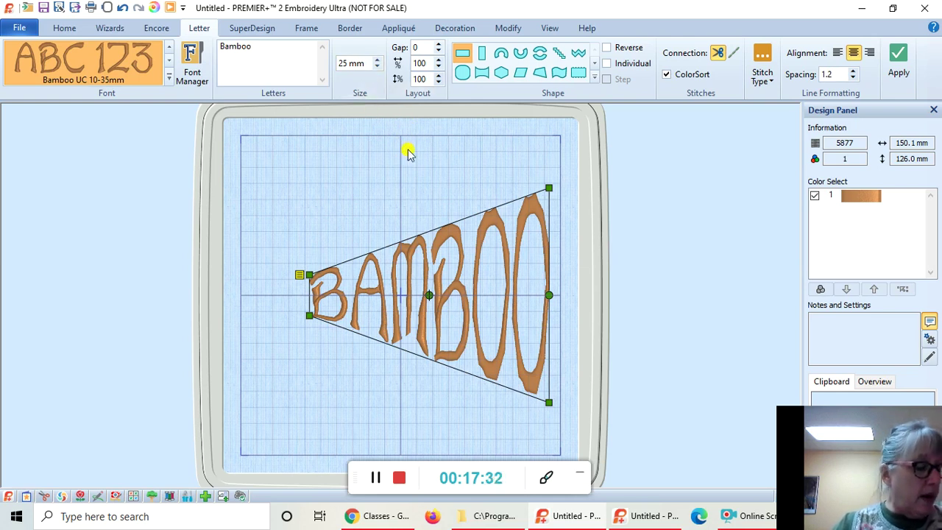
# Set the handles to the Free constraint and distort the Bamboo lettering by moving its four corners independently, to about 197 x 100 mm
pyautogui.rightClick(488, 263)
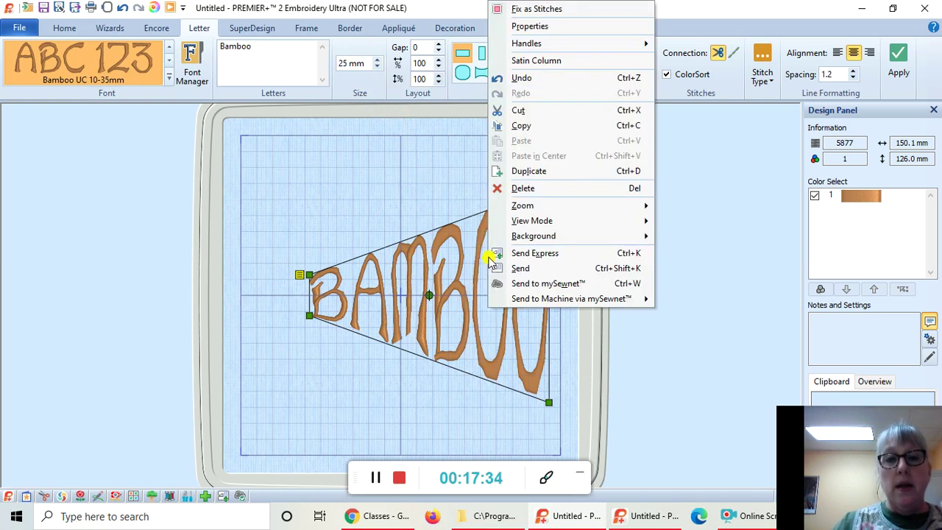
pyautogui.moveTo(549, 43)
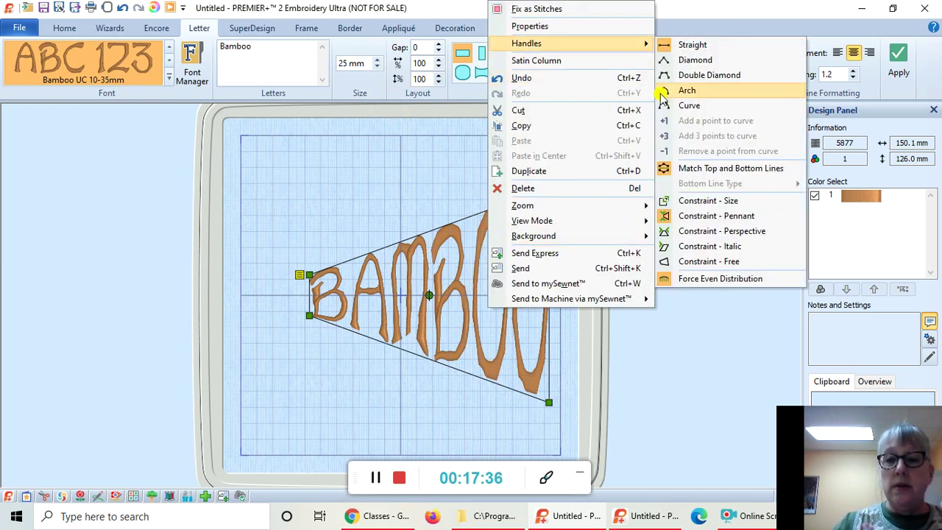
pyautogui.click(732, 263)
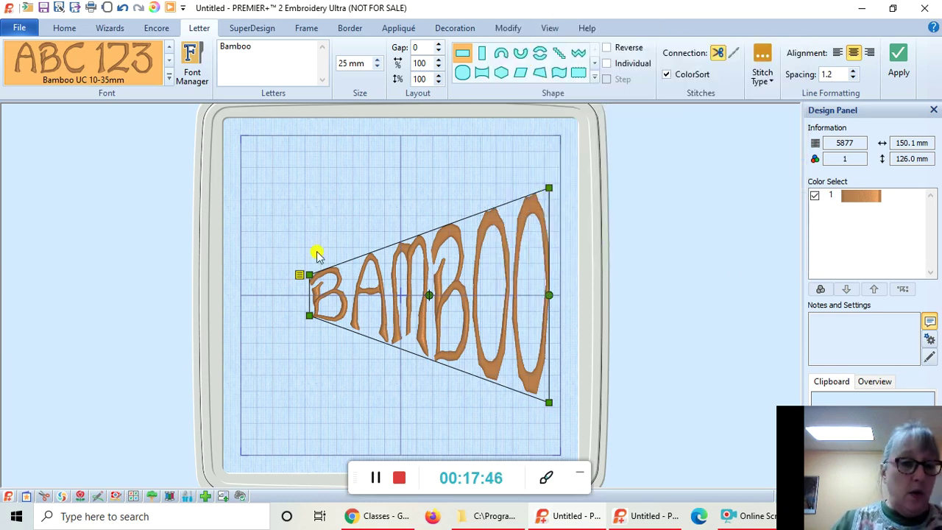
pyautogui.moveTo(308, 274); pyautogui.dragTo(346, 242)
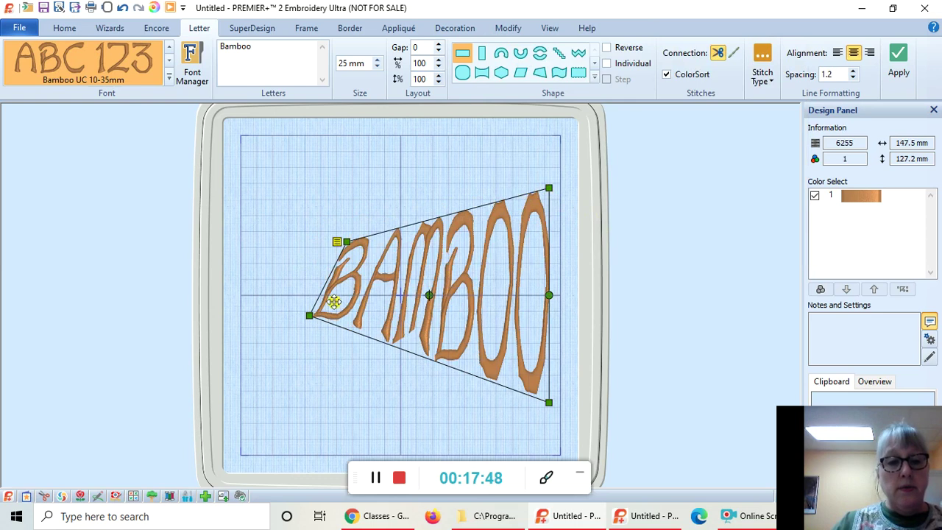
pyautogui.moveTo(309, 315); pyautogui.dragTo(227, 319)
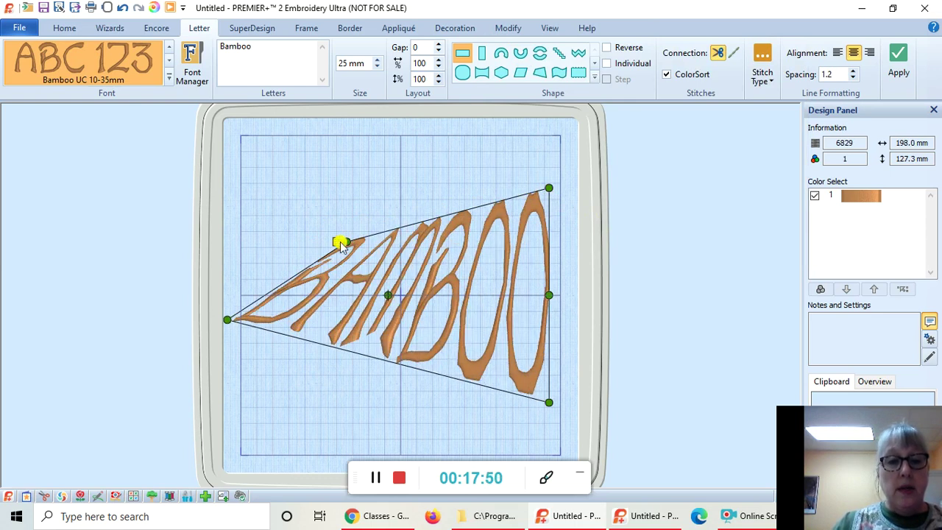
pyautogui.moveTo(346, 241); pyautogui.dragTo(396, 263)
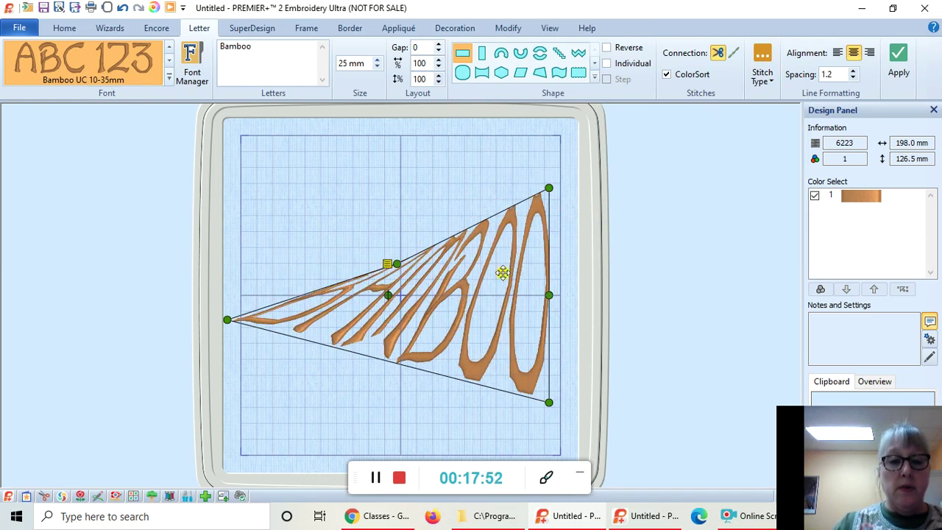
pyautogui.moveTo(548, 191); pyautogui.dragTo(554, 238)
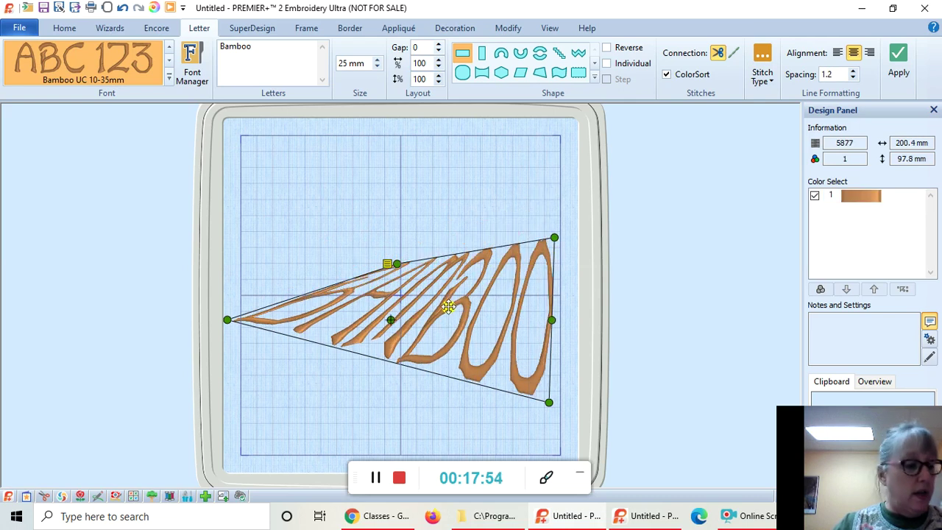
pyautogui.moveTo(396, 263); pyautogui.dragTo(400, 272)
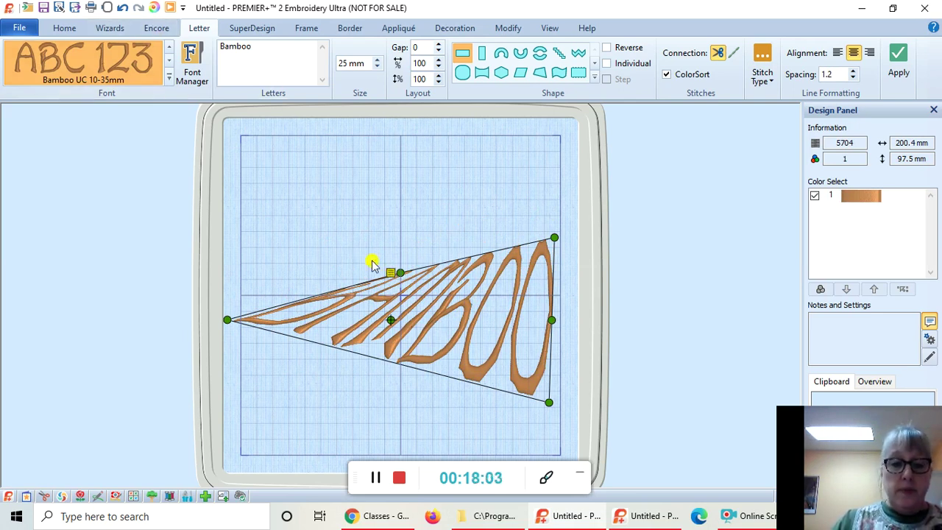
pyautogui.moveTo(549, 406); pyautogui.dragTo(463, 406)
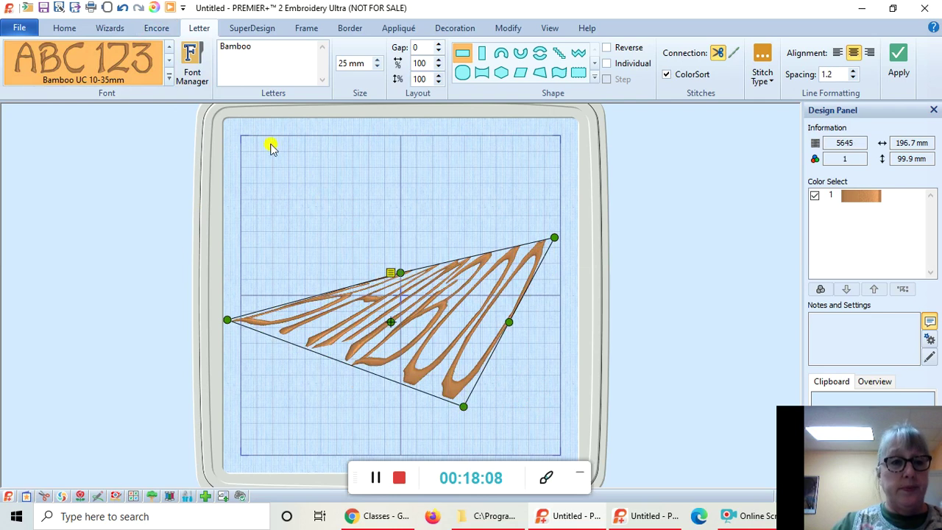
# Undo the free corner distortions, the Free constraint and the pennant flaring to restore the straight Bamboo lettering
pyautogui.click(123, 8)
pyautogui.click(122, 9)
pyautogui.click(123, 9)
pyautogui.click(122, 8)
pyautogui.click(122, 8)
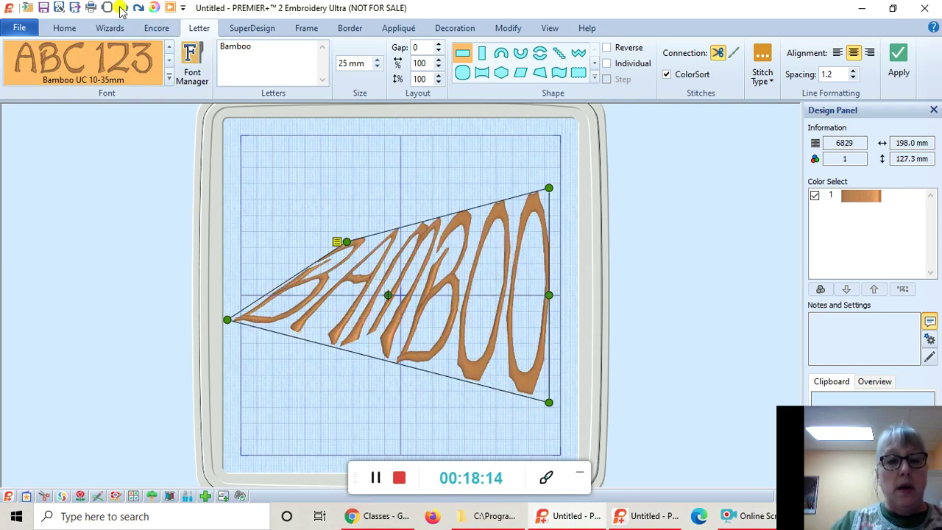
pyautogui.click(122, 8)
pyautogui.click(122, 8)
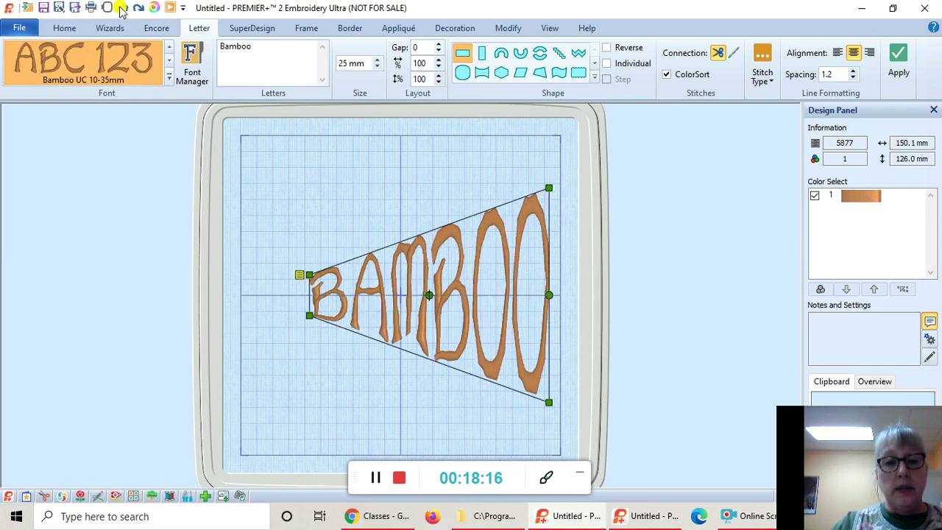
pyautogui.click(122, 8)
pyautogui.click(122, 8)
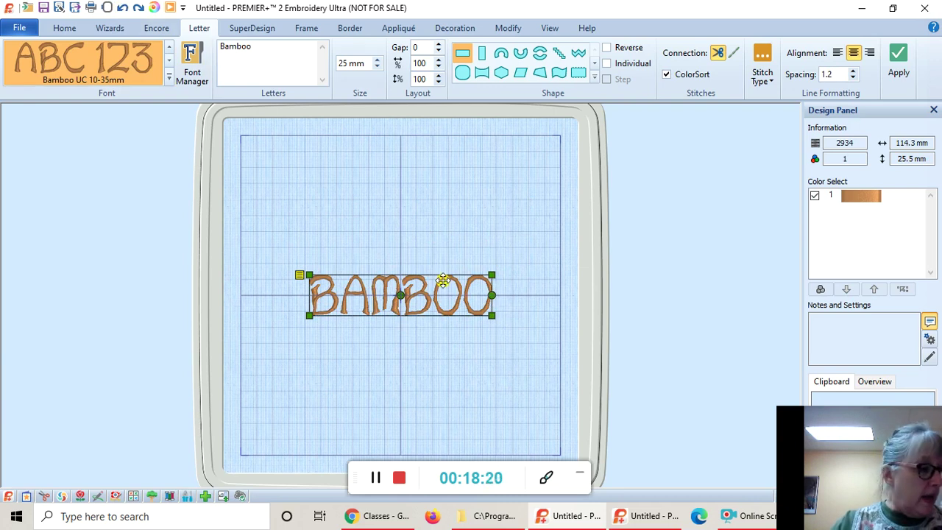
# Give the Bamboo lettering Curve handles and set their constraint to Size
pyautogui.rightClick(441, 304)
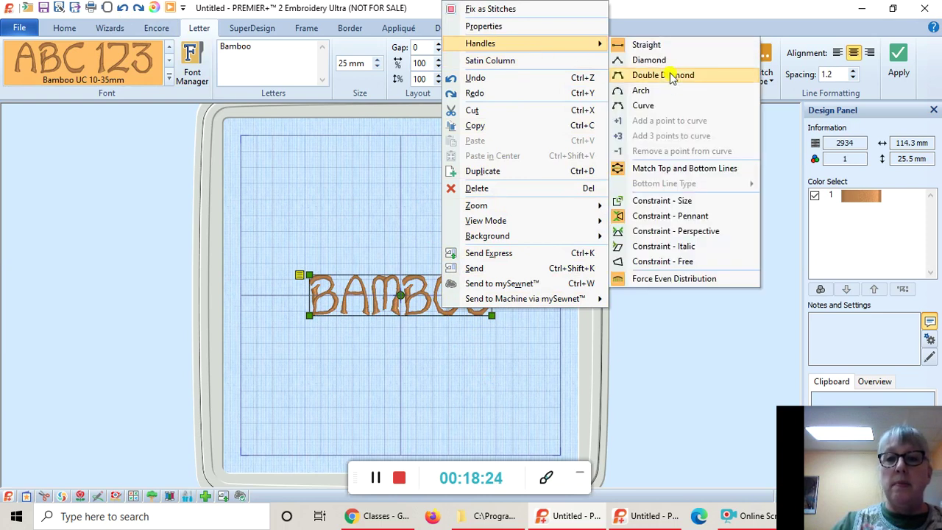
pyautogui.click(658, 105)
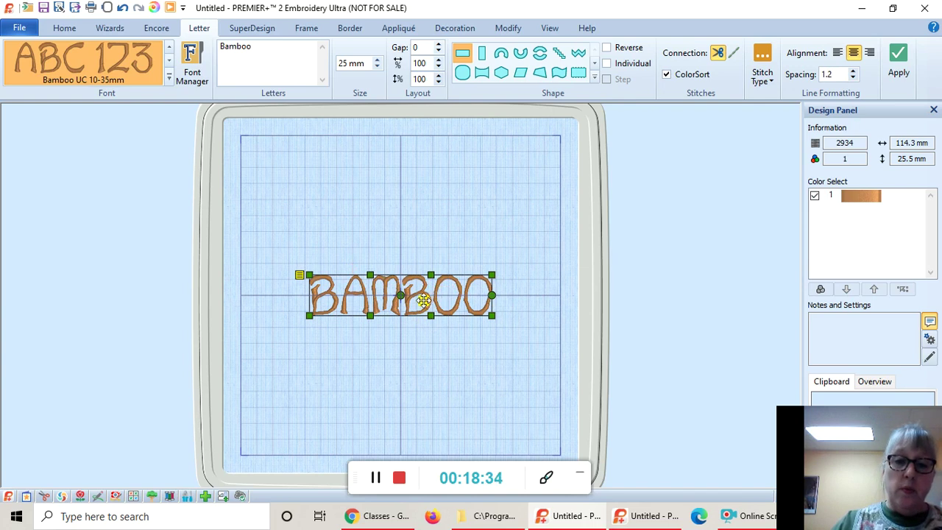
pyautogui.rightClick(426, 298)
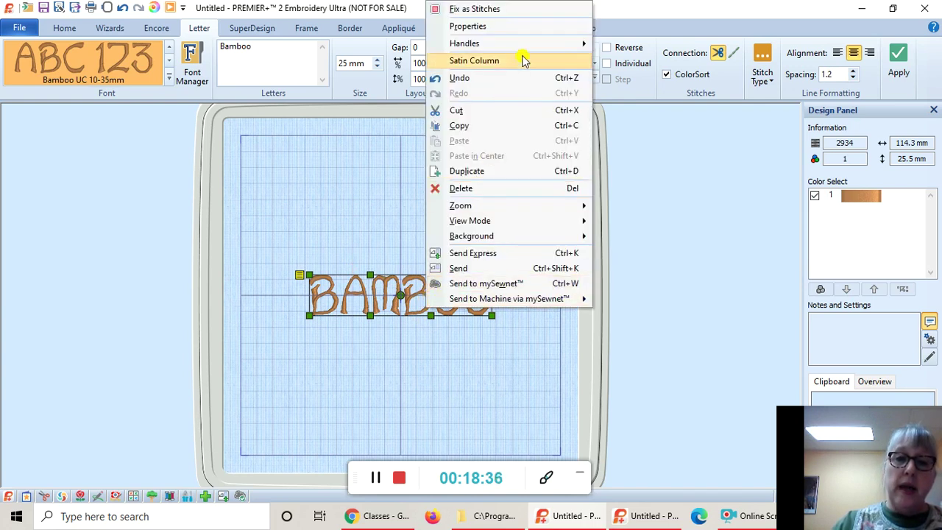
pyautogui.moveTo(534, 46)
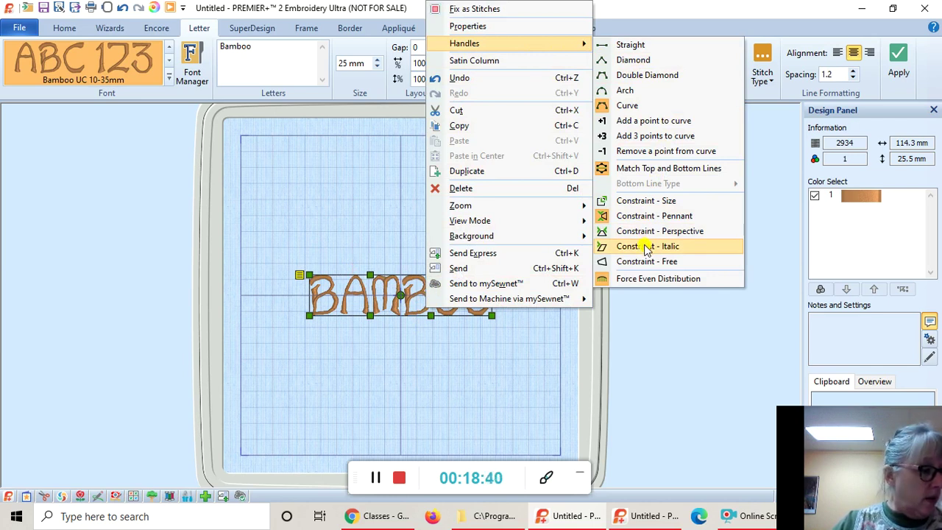
pyautogui.click(643, 201)
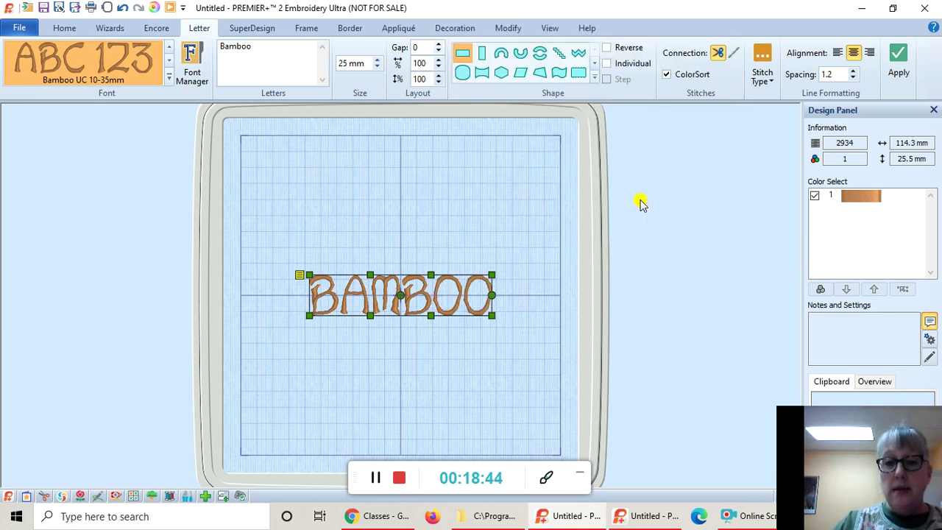
# Turn off Match Top and Bottom Lines and set the Bamboo lettering's bottom line type to Double Diamond
pyautogui.rightClick(437, 295)
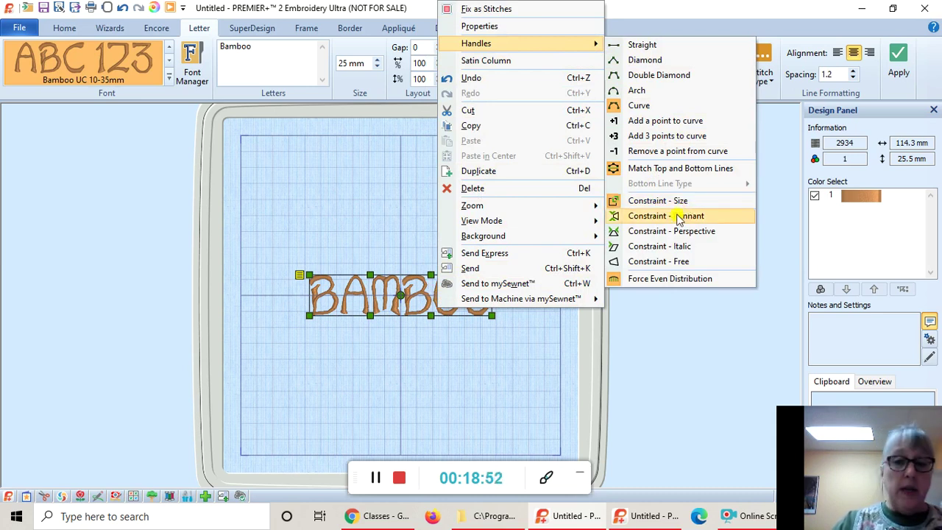
pyautogui.click(617, 171)
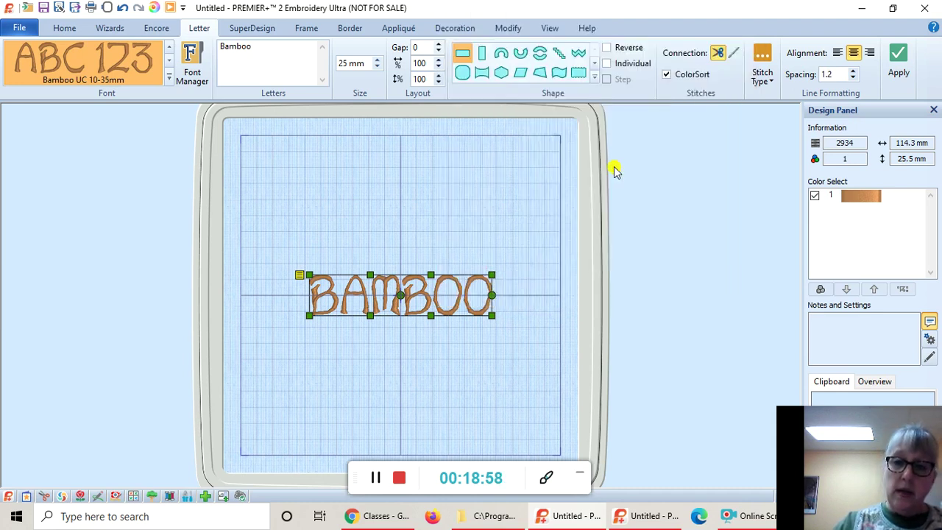
pyautogui.rightClick(406, 293)
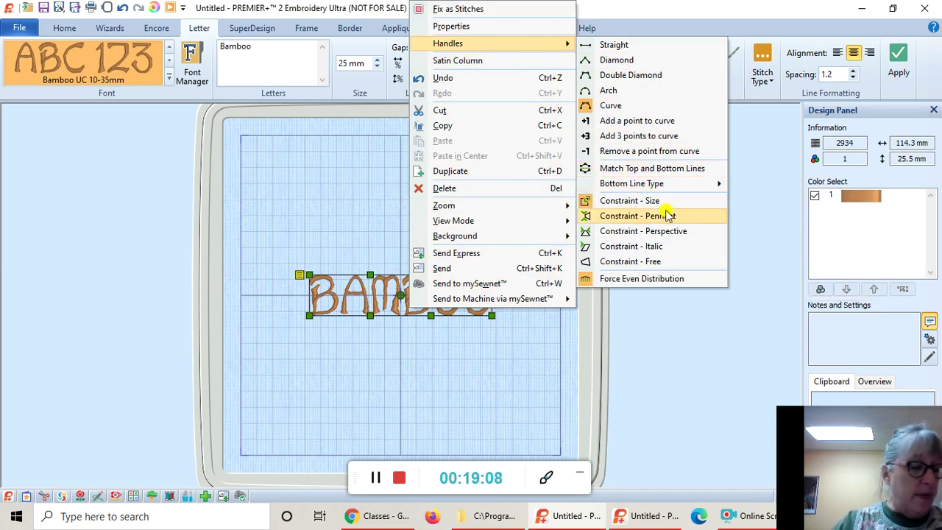
pyautogui.moveTo(653, 186)
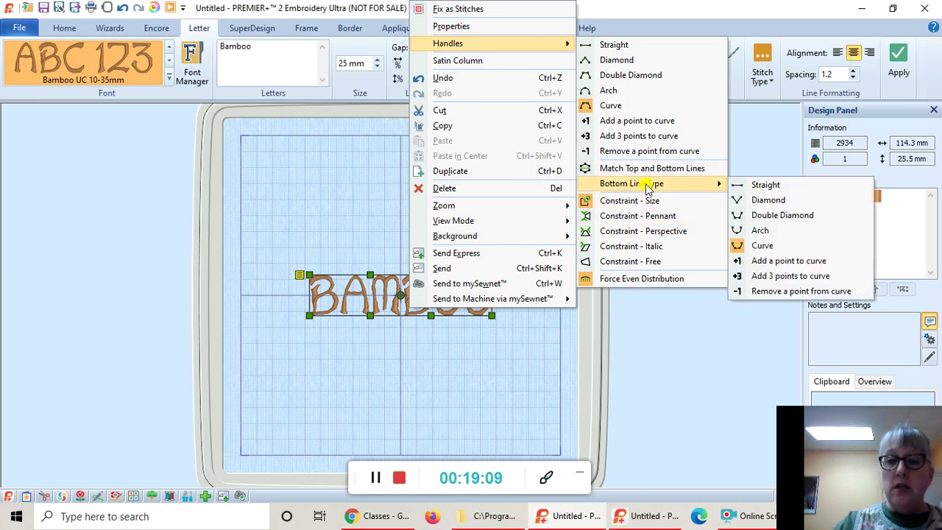
pyautogui.click(771, 221)
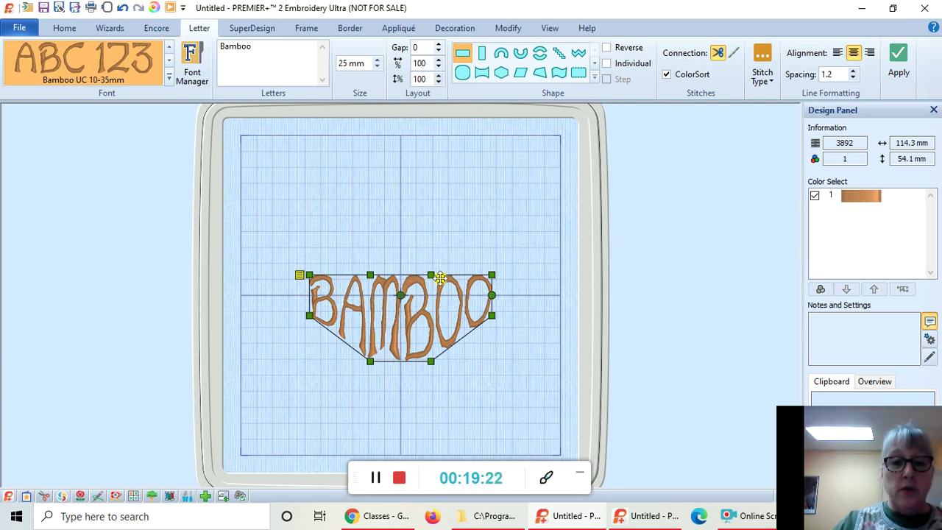
# Shape the top curve with its left inner handle raised and right one lowered, and extend both bottom inner handles downward, about 85 mm tall overall
pyautogui.moveTo(436, 274); pyautogui.dragTo(432, 251)
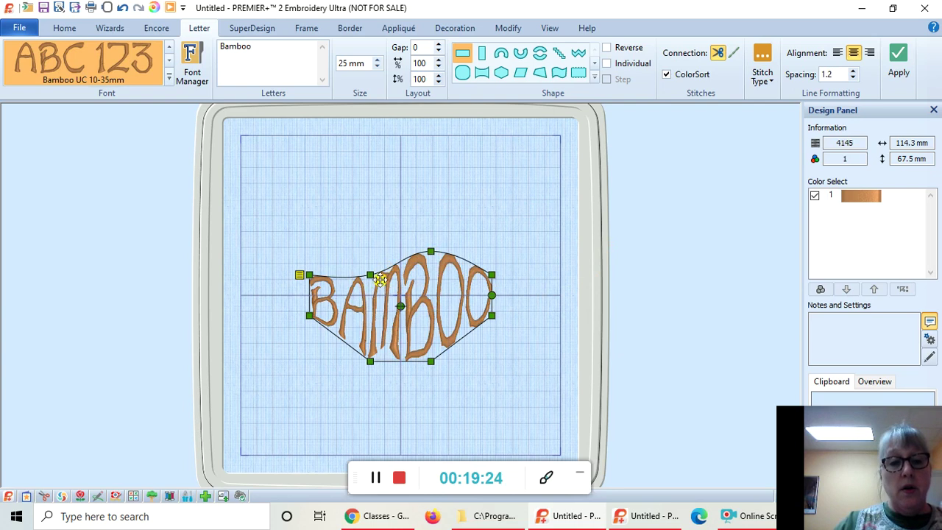
pyautogui.moveTo(373, 273); pyautogui.dragTo(370, 241)
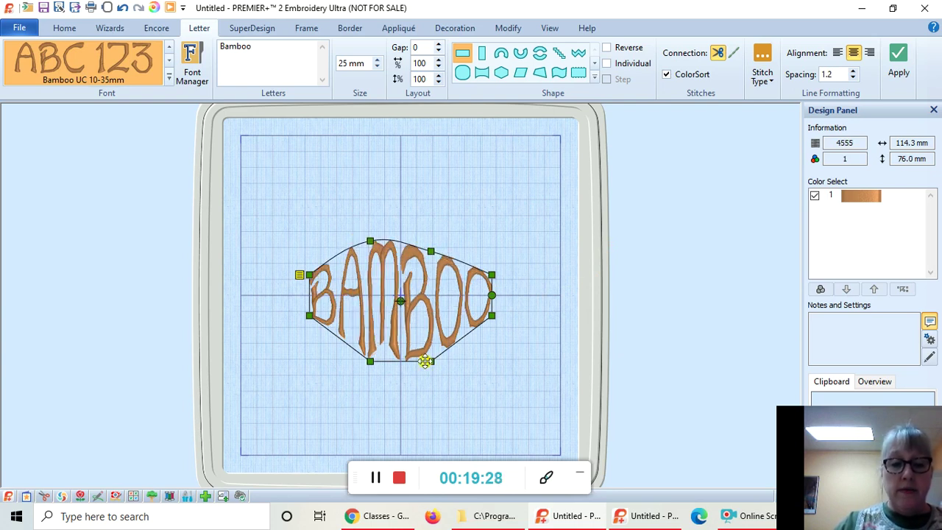
pyautogui.moveTo(431, 361); pyautogui.dragTo(422, 382)
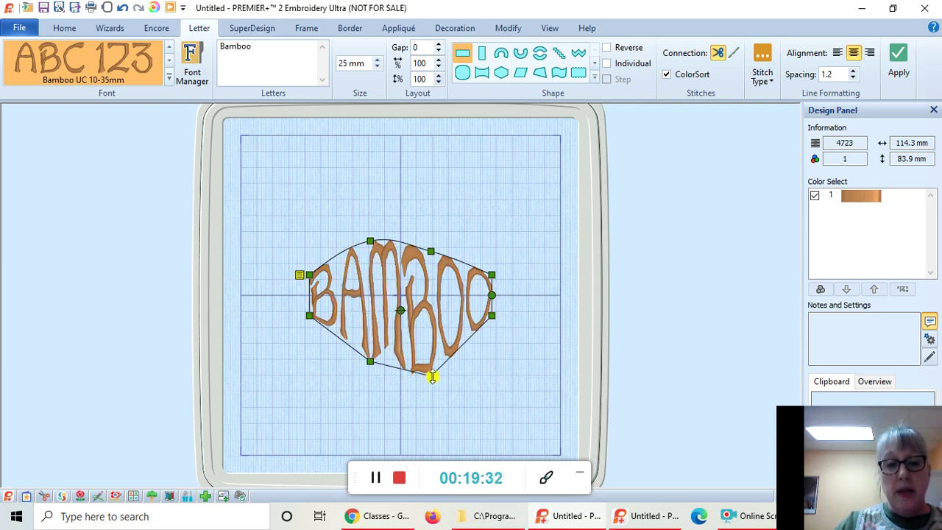
pyautogui.moveTo(369, 361); pyautogui.dragTo(368, 378)
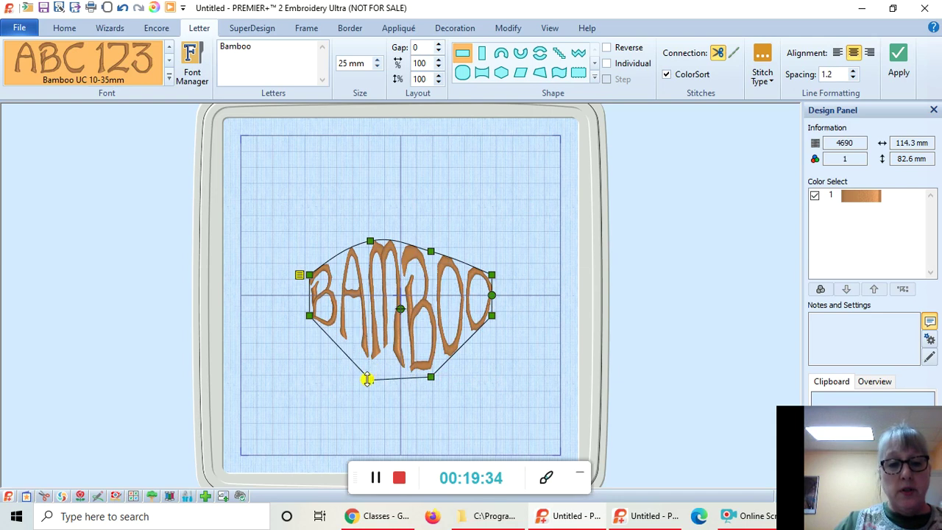
pyautogui.moveTo(430, 250); pyautogui.dragTo(431, 290)
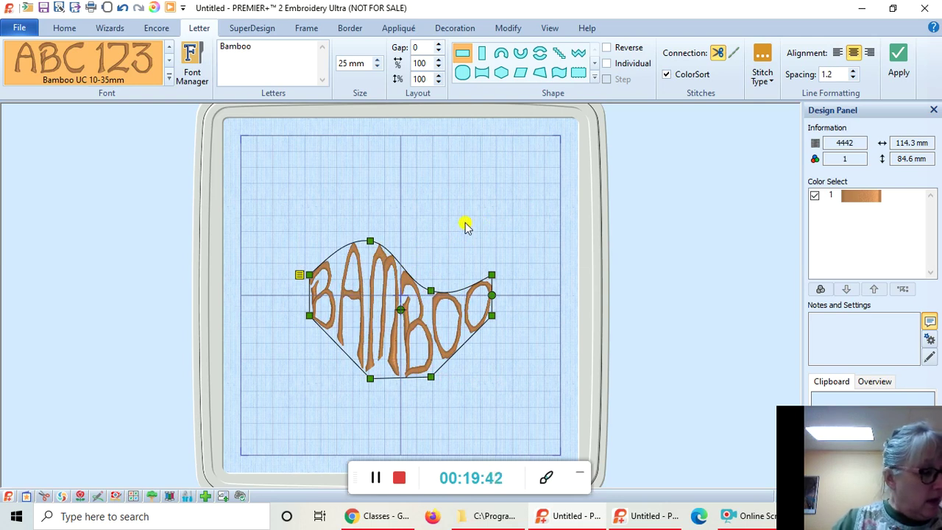
# Turn off Force Even Distribution and spread the two bottom inner handles outward, keeping the Bamboo lettering about 114 x 84 mm
pyautogui.rightClick(419, 330)
pyautogui.moveTo(486, 65)
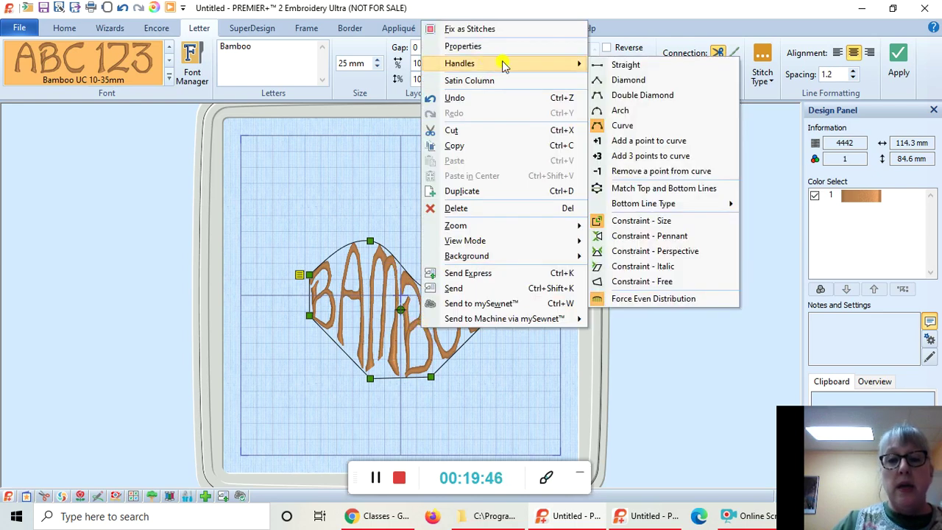
pyautogui.click(673, 301)
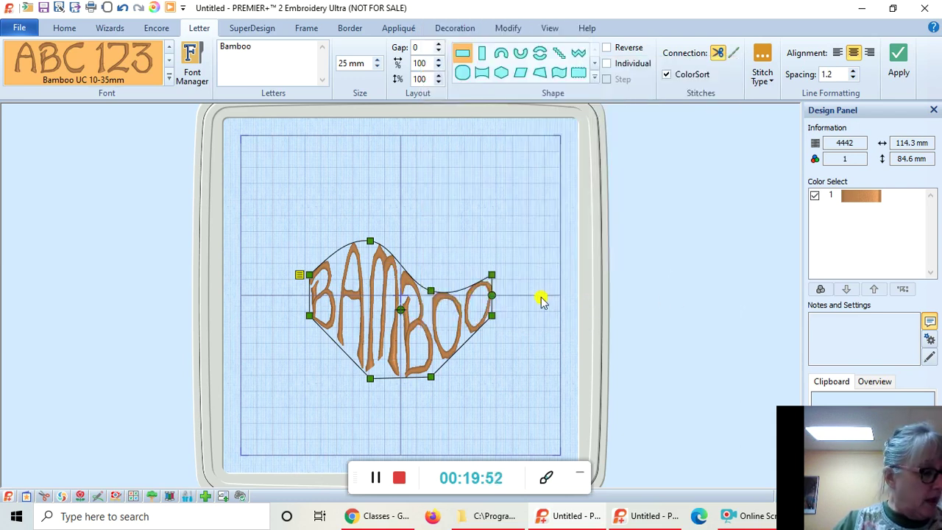
pyautogui.moveTo(430, 376); pyautogui.dragTo(492, 404)
pyautogui.moveTo(371, 378); pyautogui.dragTo(334, 365)
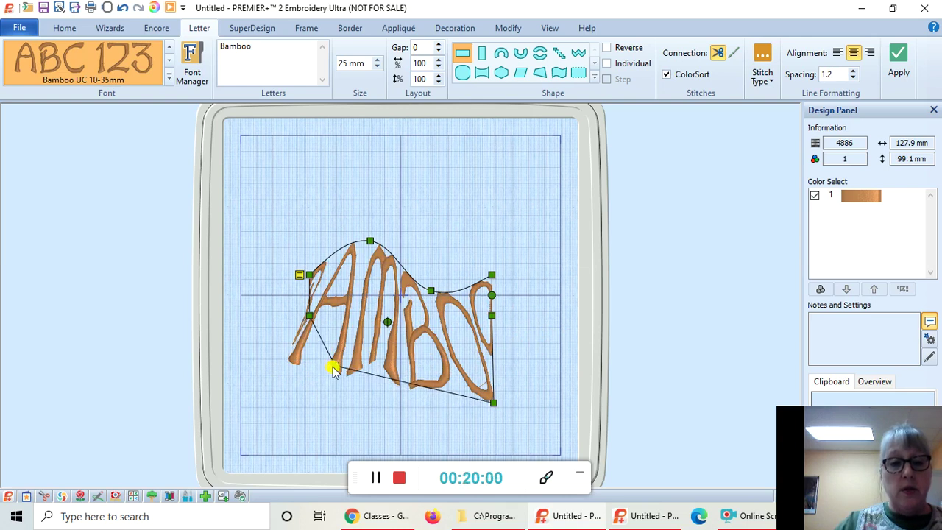
pyautogui.moveTo(496, 402); pyautogui.dragTo(462, 383)
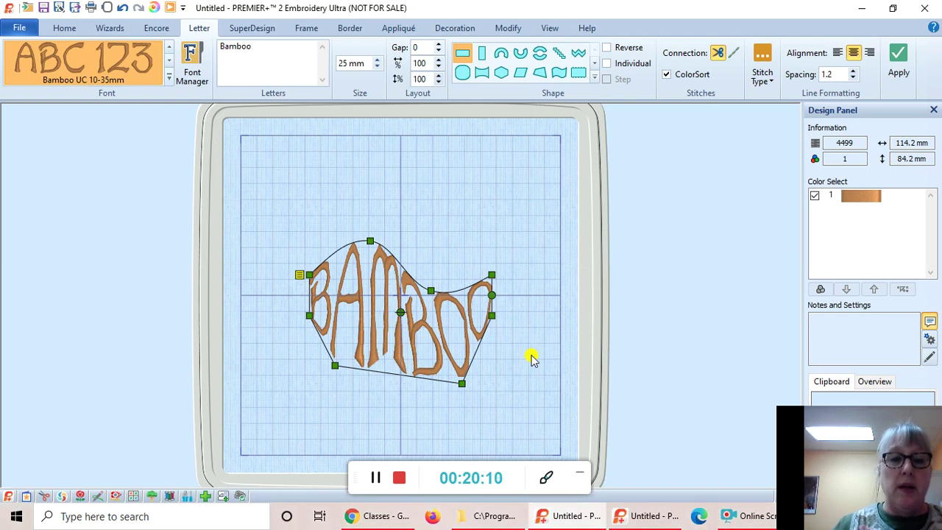
# Delete the reshaped Bamboo lettering from the hoop
pyautogui.rightClick(458, 313)
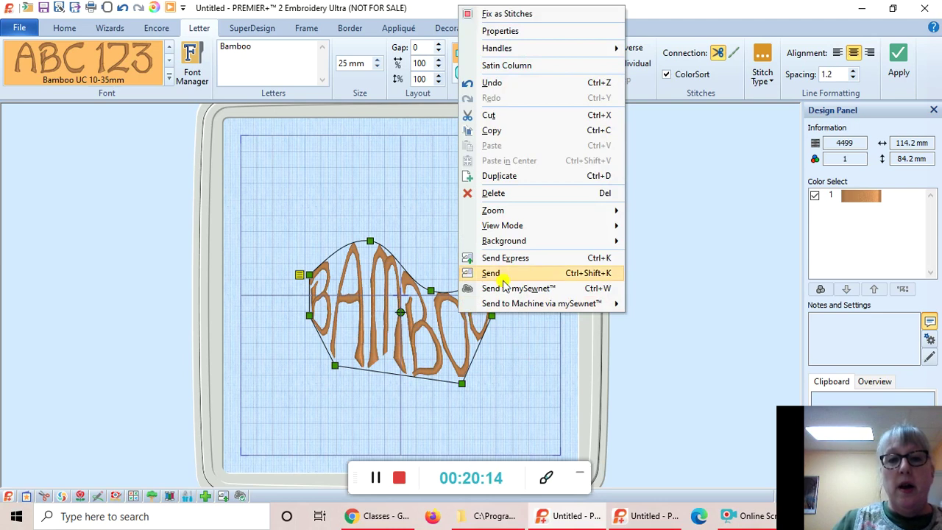
pyautogui.click(524, 192)
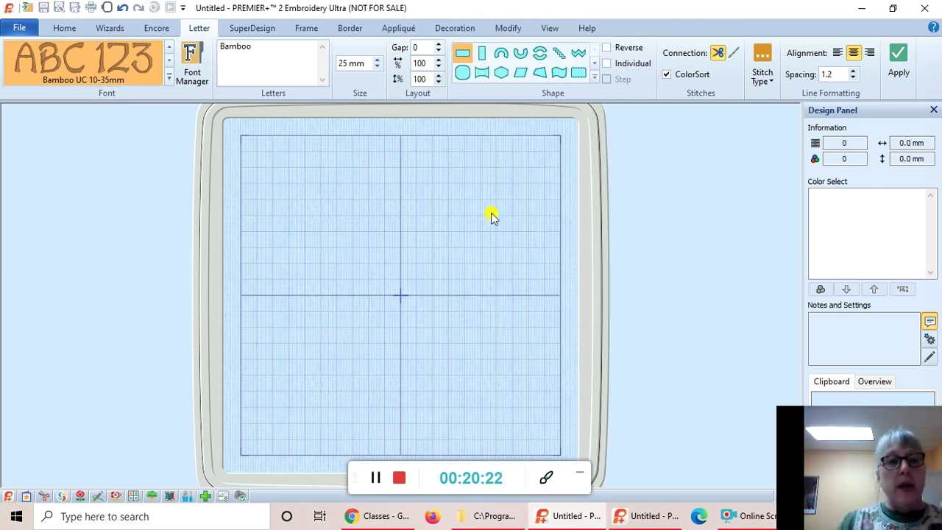
# Place 25 mm "Bamboo" lettering in a hexagonal shape at the centre of the hoop
pyautogui.click(595, 75)
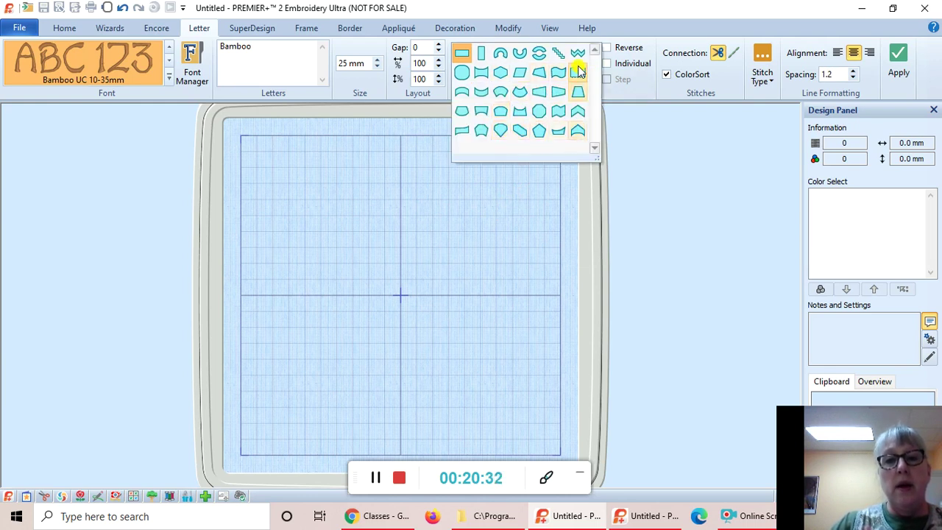
pyautogui.click(502, 77)
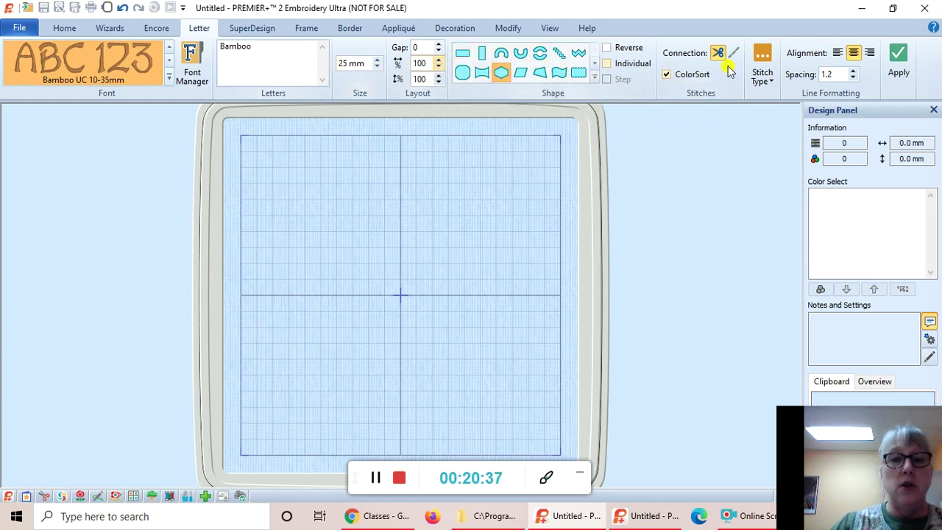
pyautogui.click(899, 58)
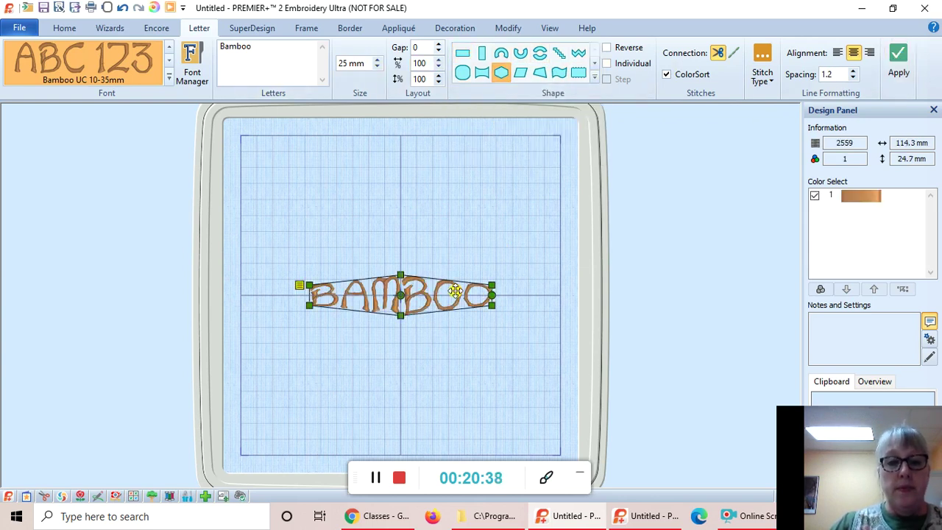
# Add a second "Bamboo" lettering in a parallelogram shape and move it slightly down, clear of the hexagonal lettering
pyautogui.click(519, 74)
pyautogui.click(899, 65)
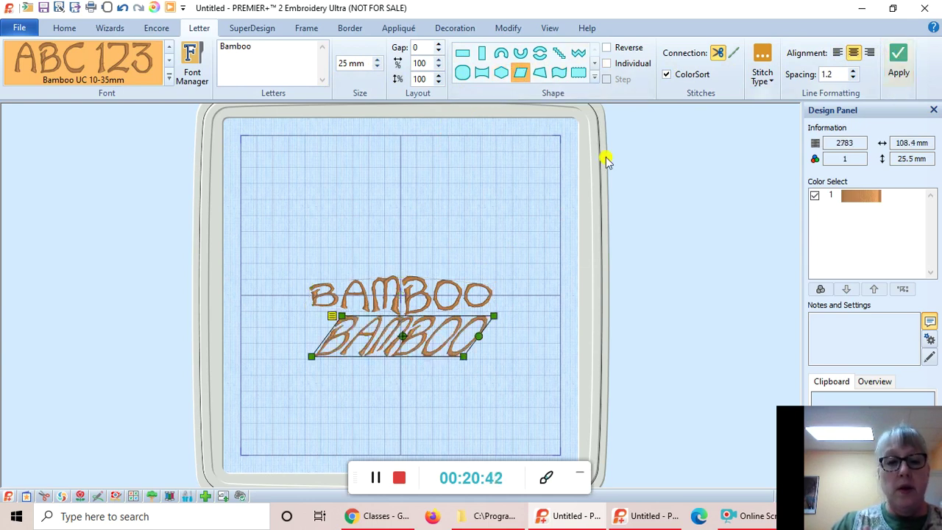
pyautogui.moveTo(428, 352); pyautogui.dragTo(419, 365)
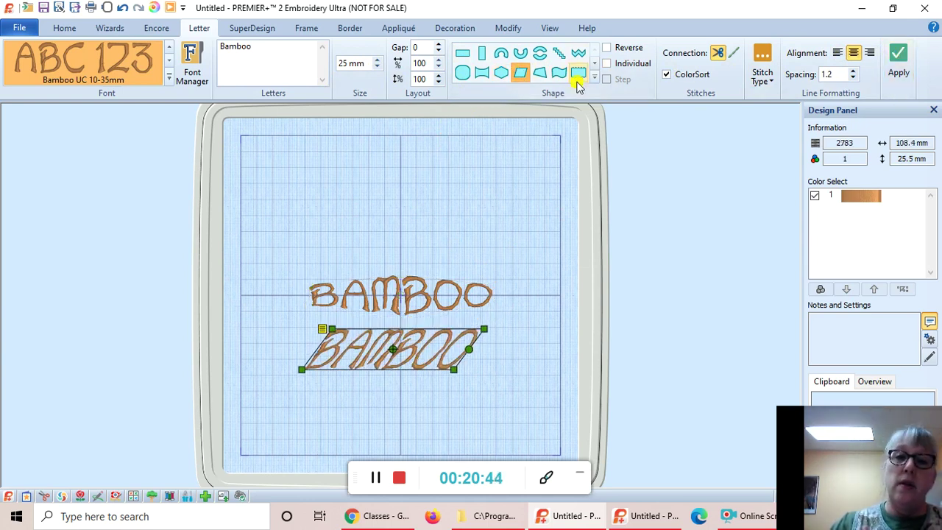
# Add a third "Bamboo" lettering in a wave shape and position it just below the slanted lettering
pyautogui.click(558, 74)
pyautogui.click(899, 70)
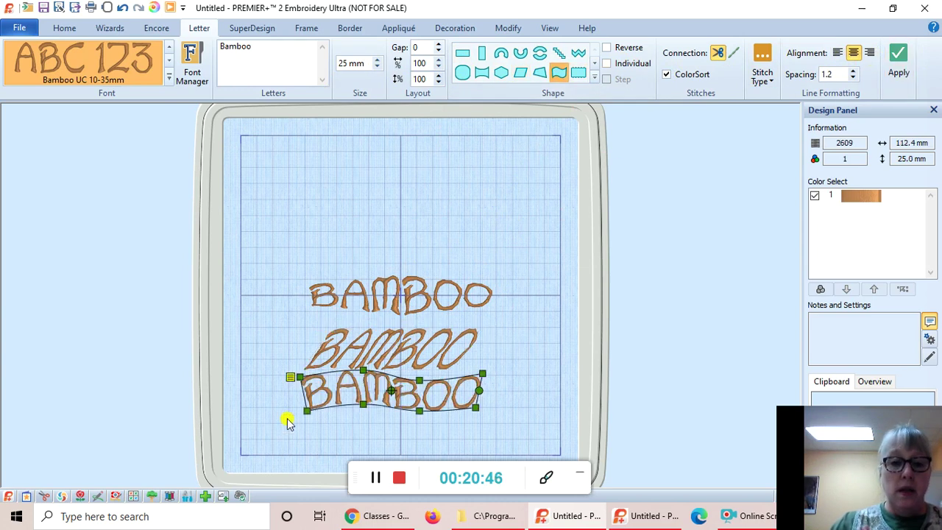
pyautogui.moveTo(387, 413); pyautogui.dragTo(392, 423)
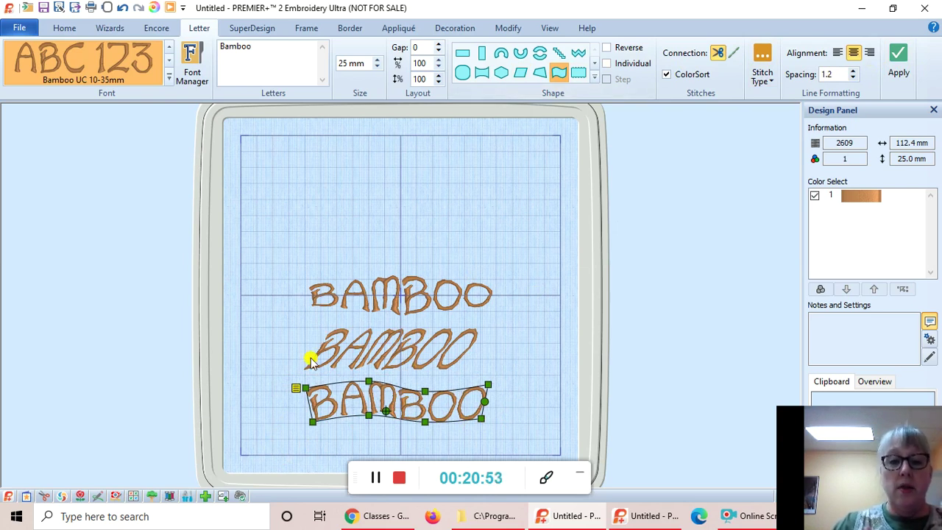
pyautogui.click(595, 77)
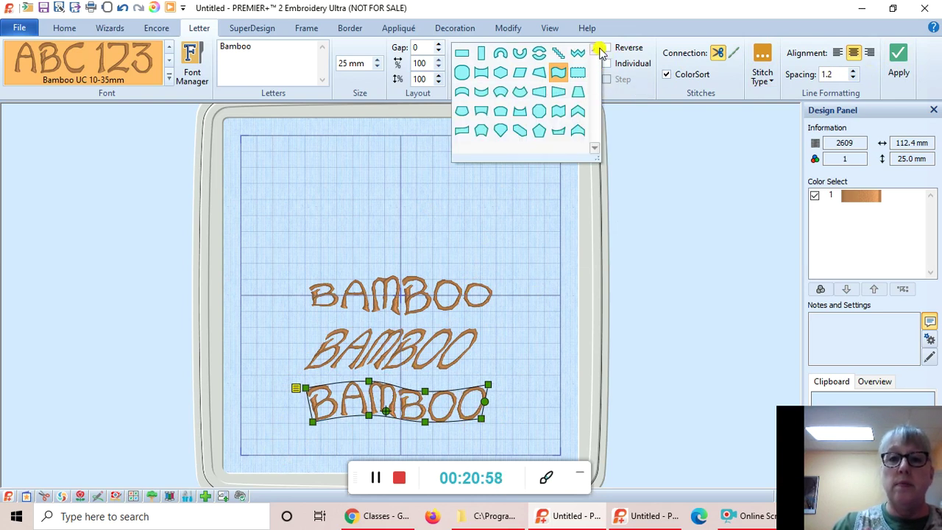
pyautogui.click(664, 174)
# Delete the hexagonal, slanted and wavy Bamboo letterings from the hoop
pyautogui.click(475, 293)
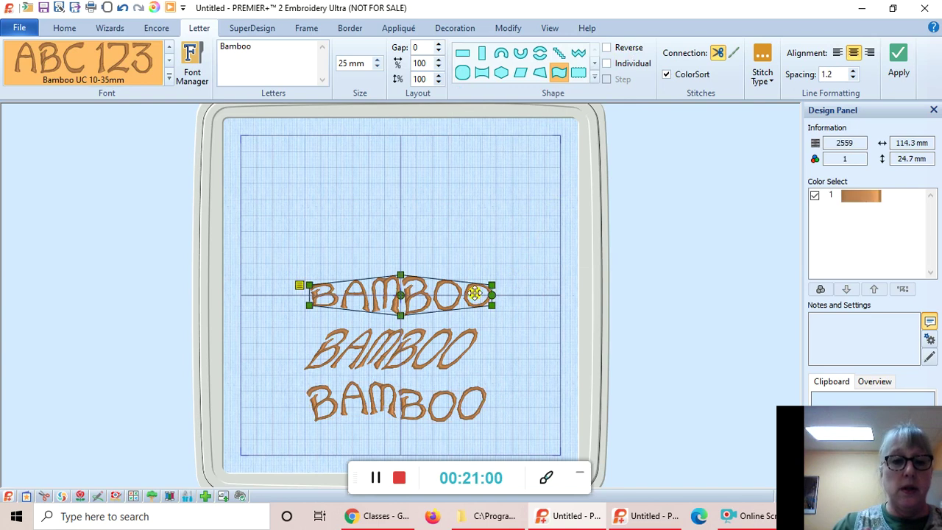
pyautogui.press('Delete')
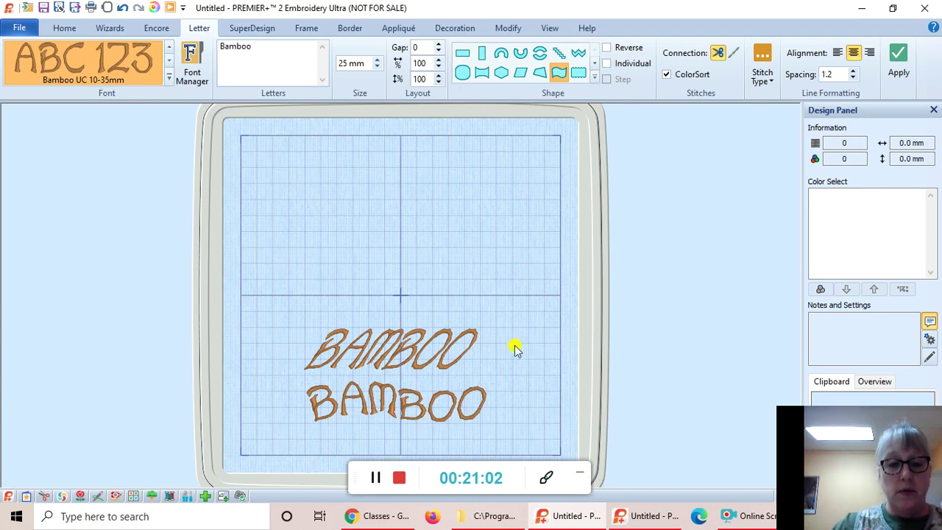
pyautogui.click(456, 353)
pyautogui.press('Delete')
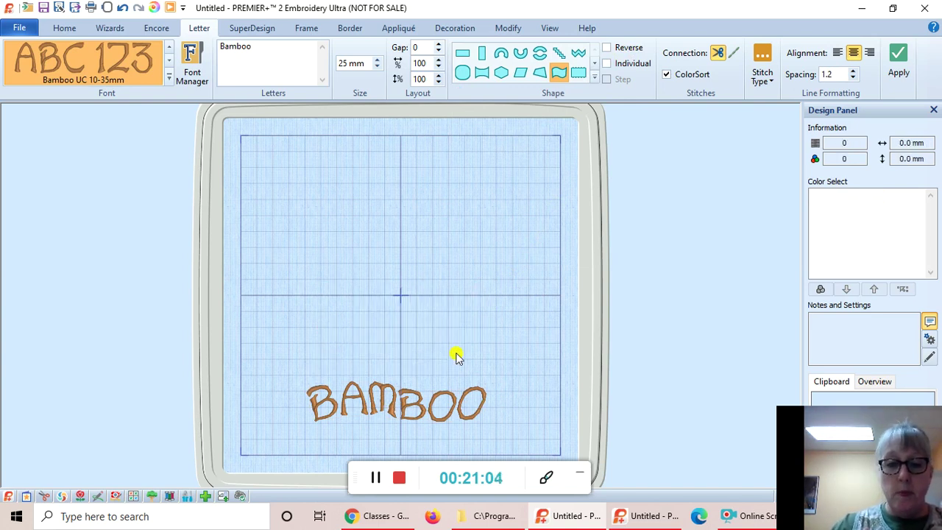
pyautogui.click(477, 416)
pyautogui.press('Delete')
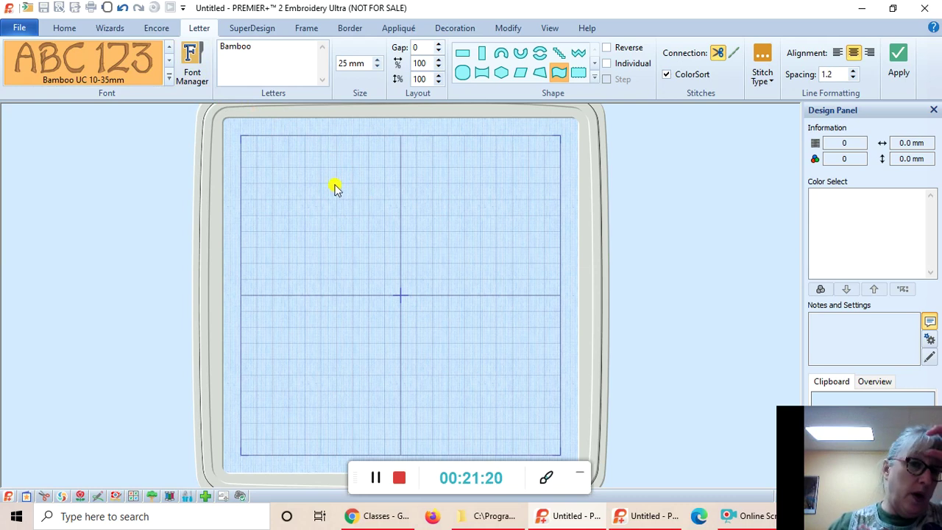
# Open the Font Manager and try to edit Bamboo UC 10-35mm as an imported font
pyautogui.click(191, 63)
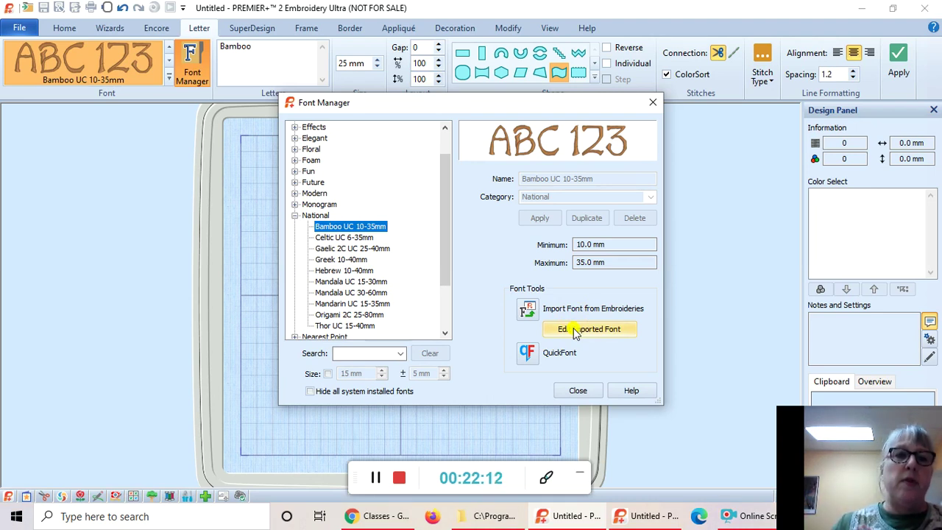
pyautogui.click(598, 331)
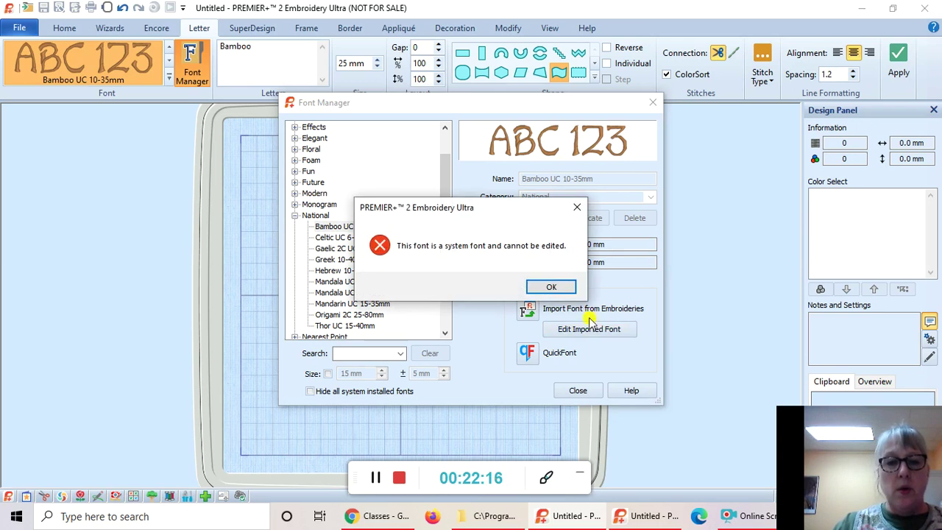
pyautogui.click(552, 287)
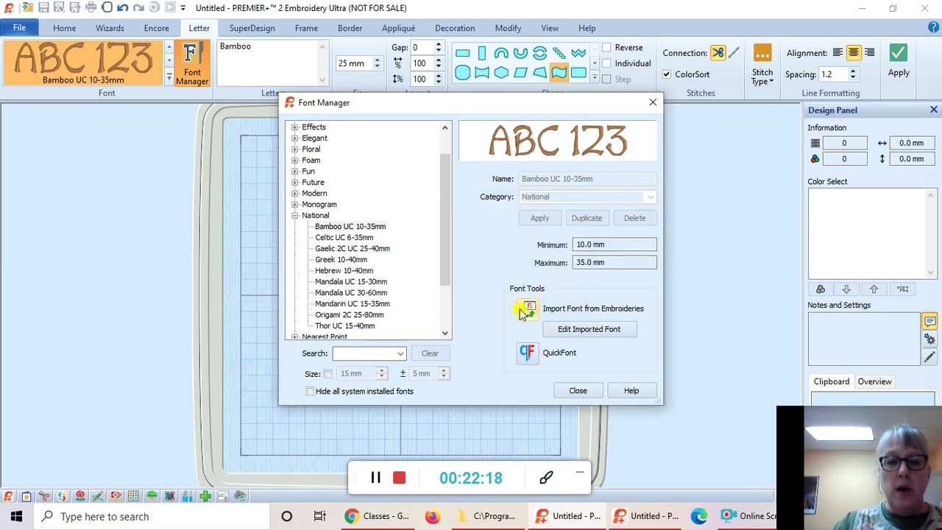
# Start importing a font from embroideries named "Scroll Alphabet" and browse up to the Premier+2 folder for the 'A' design
pyautogui.click(528, 311)
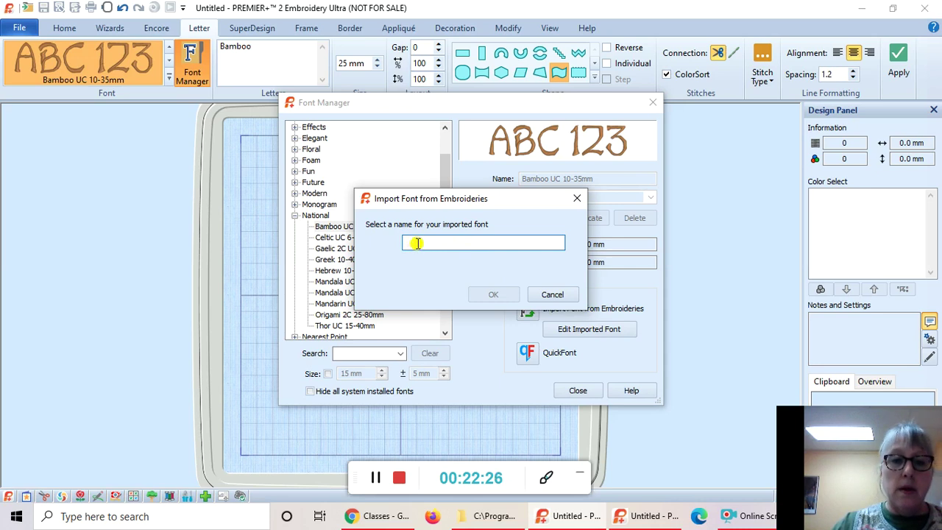
pyautogui.write('Scroll Alphabet')
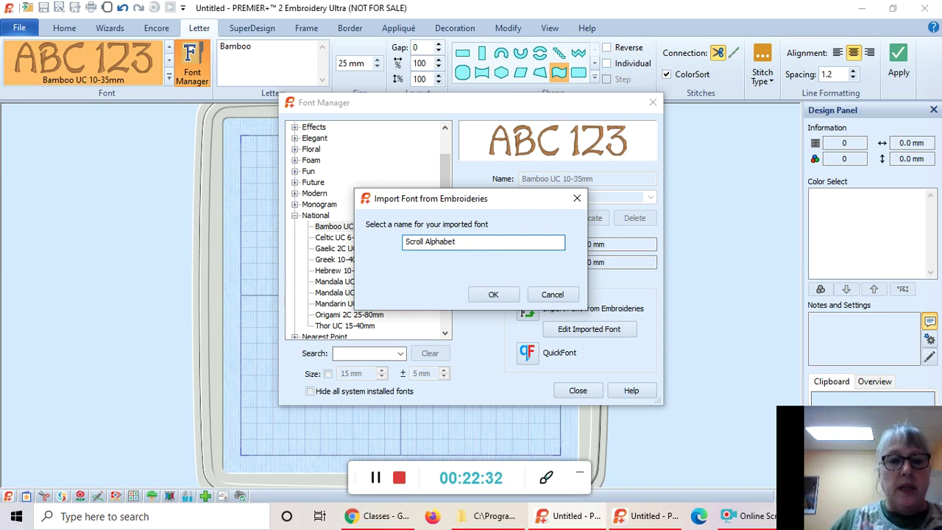
pyautogui.click(493, 293)
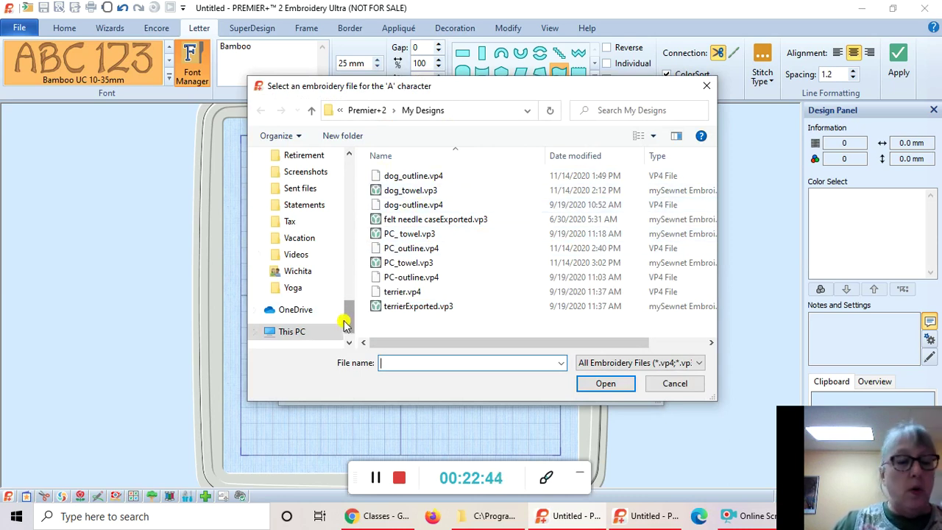
pyautogui.click(370, 112)
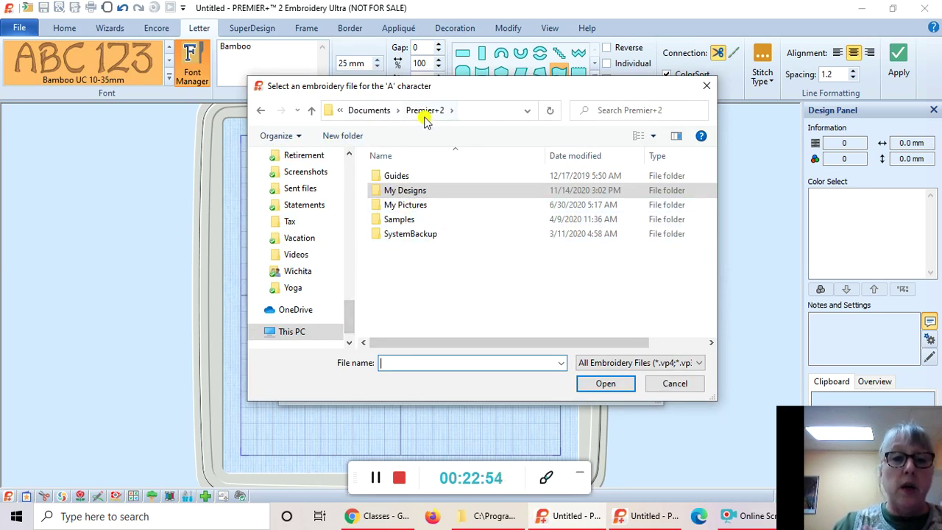
# Look through the Documents folder and Premier+2's SystemBackup folder for the alphabet designs, returning to Premier+2
pyautogui.click(365, 110)
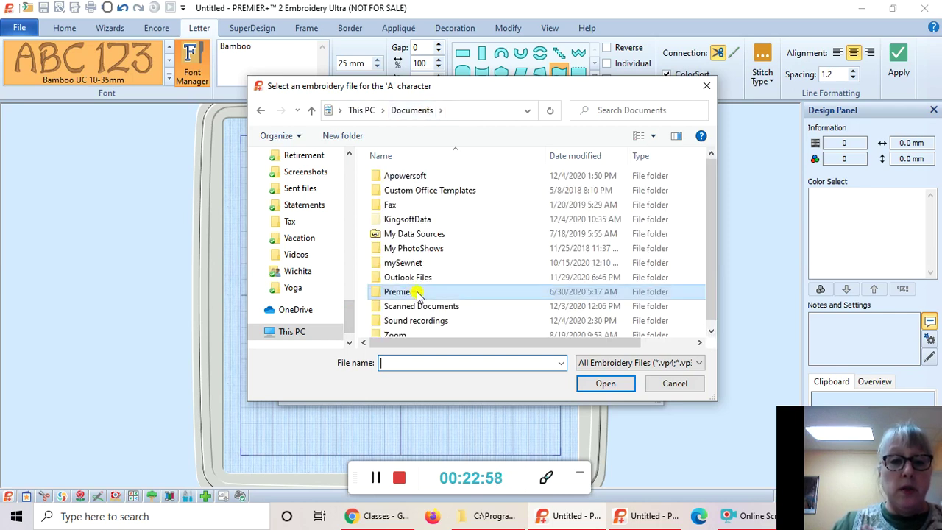
pyautogui.doubleClick(416, 293)
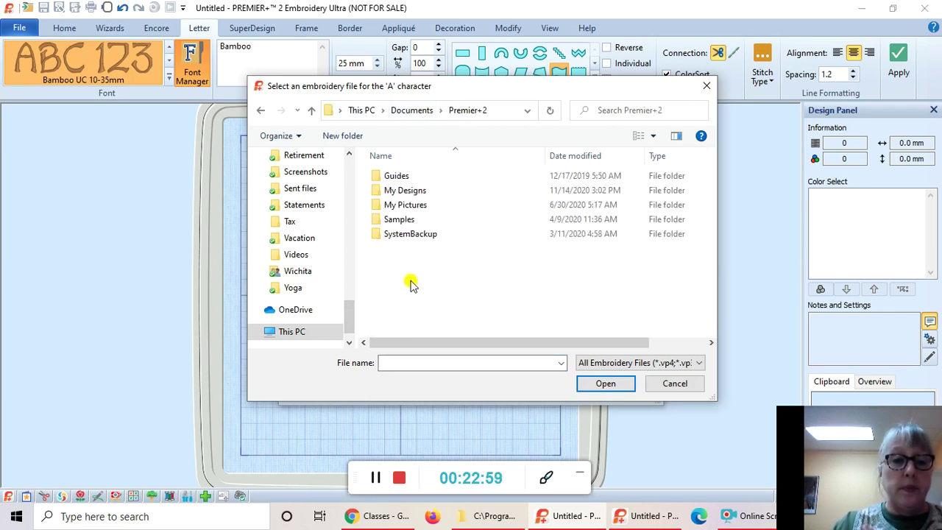
pyautogui.doubleClick(410, 233)
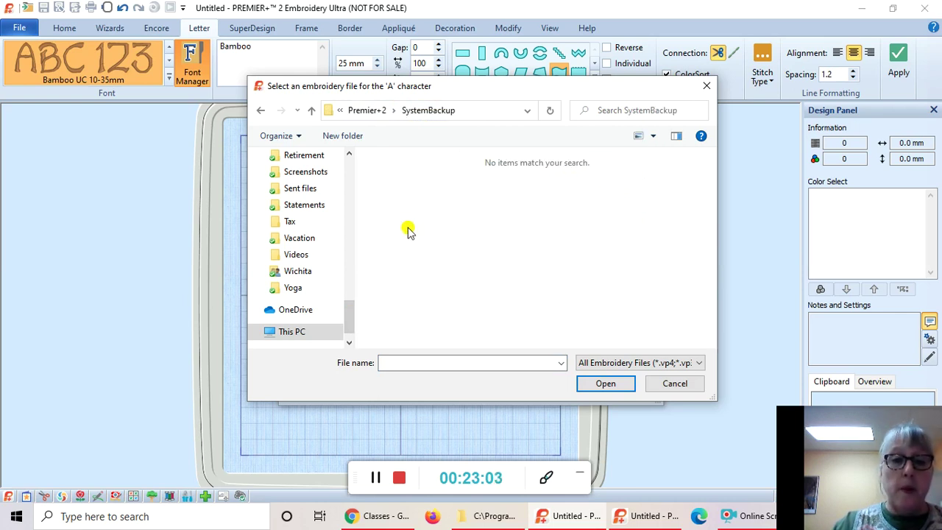
pyautogui.click(373, 111)
# Browse from Premier+2 to the Samples > Premier+2Emb > Stitch2 > Alphabet folder
pyautogui.click(414, 221)
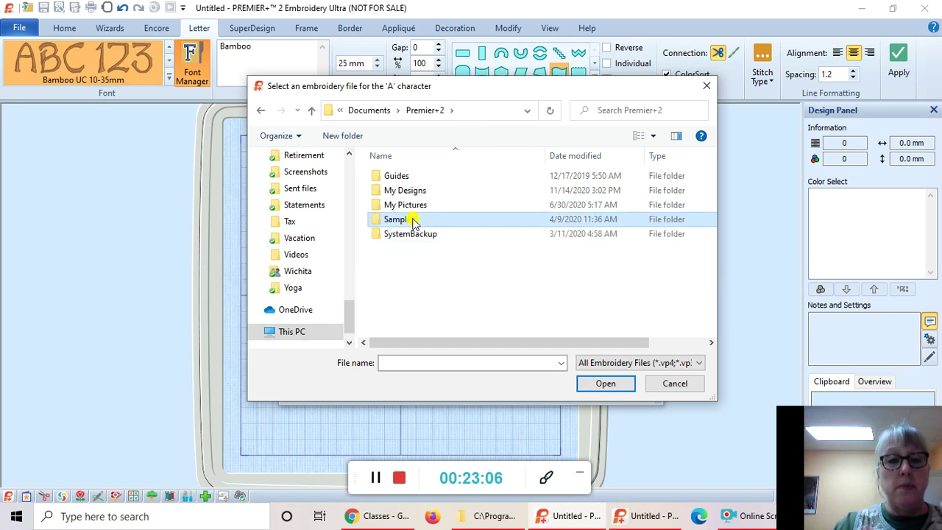
pyautogui.doubleClick(413, 220)
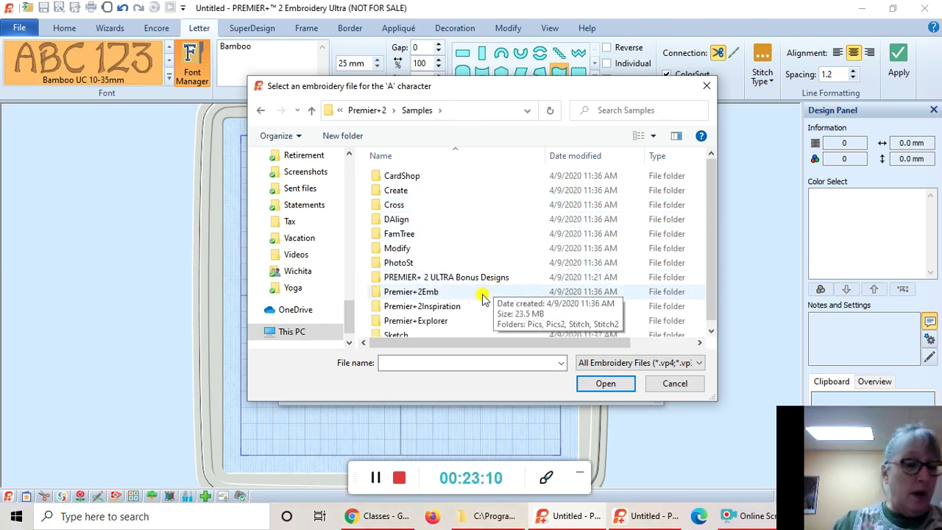
pyautogui.click(430, 293)
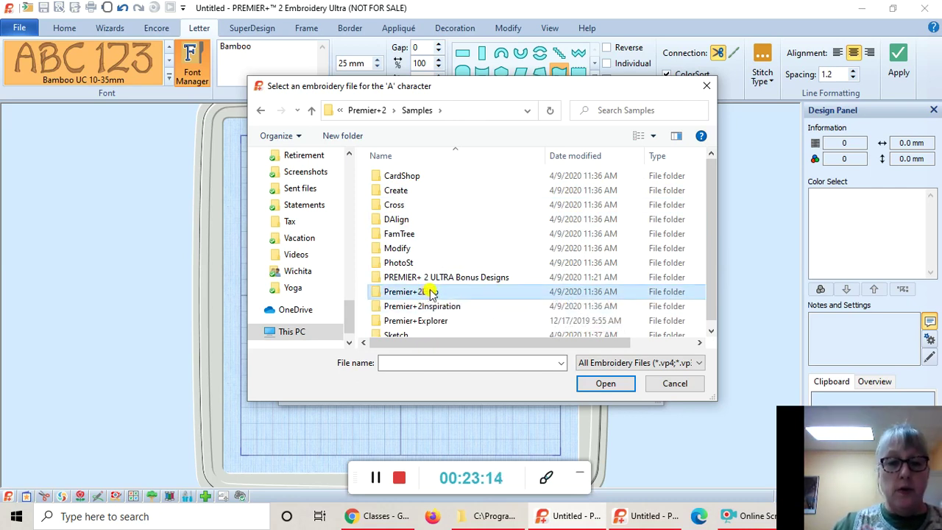
pyautogui.doubleClick(432, 292)
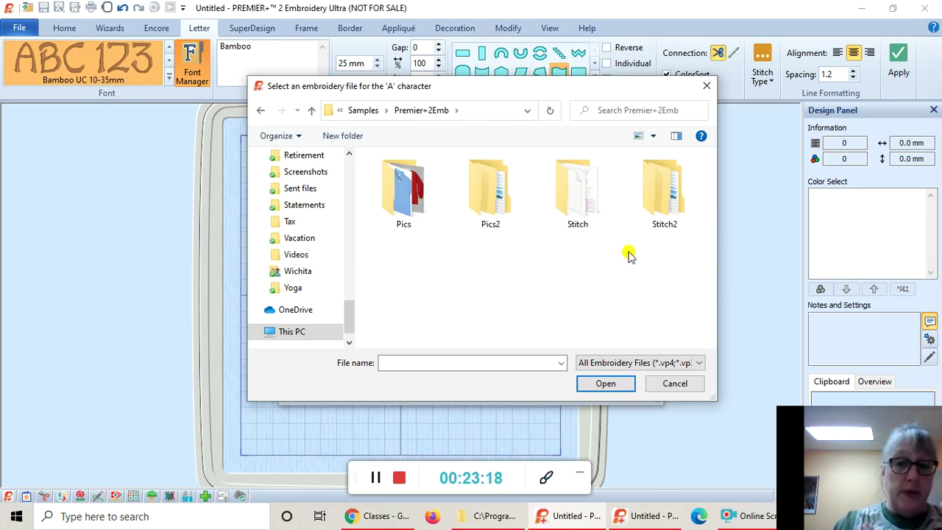
pyautogui.doubleClick(672, 231)
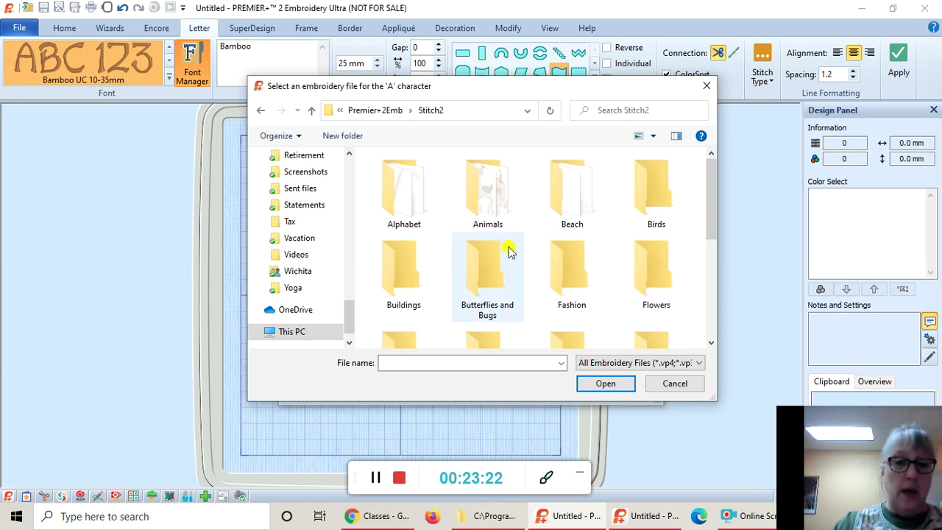
pyautogui.click(413, 208)
pyautogui.doubleClick(413, 207)
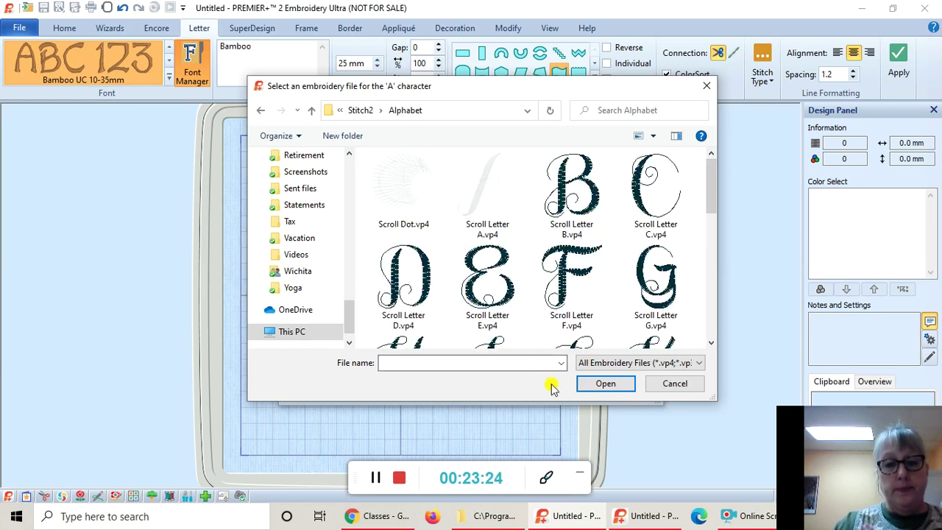
# Load Scroll Letter A.vp4 as the 'A' character and view the available character sets, keeping Super Extended
pyautogui.click(605, 384)
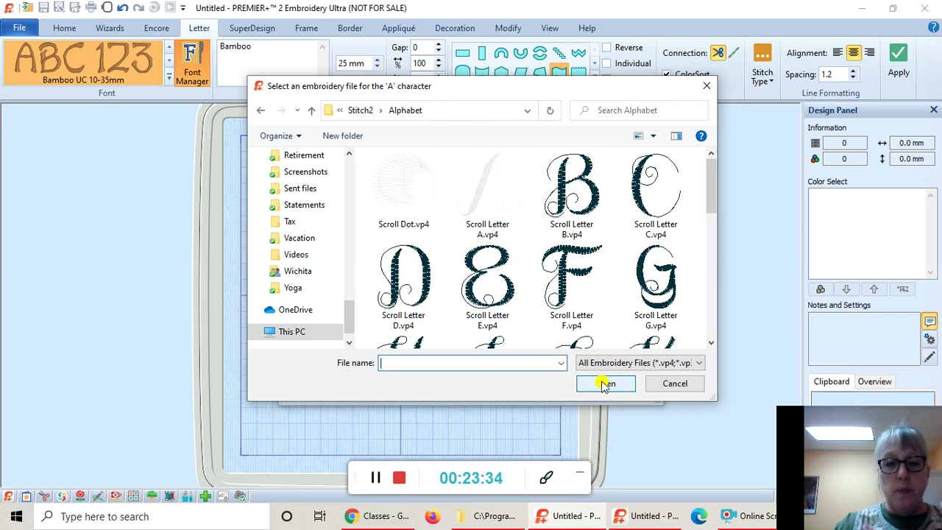
pyautogui.click(607, 385)
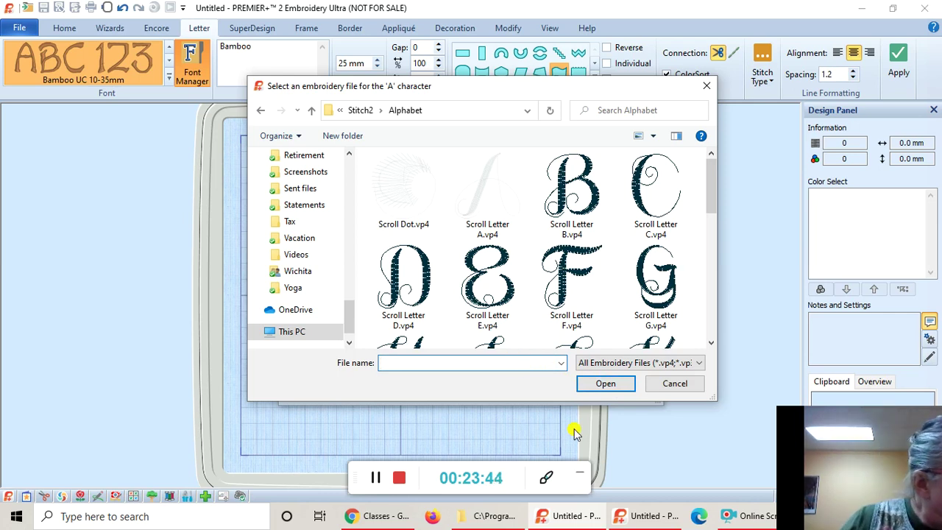
pyautogui.click(500, 234)
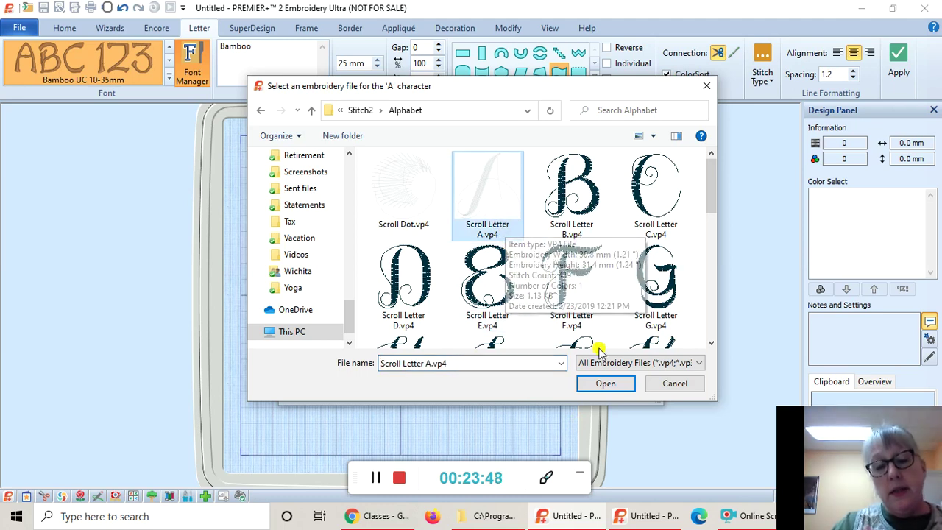
pyautogui.click(604, 384)
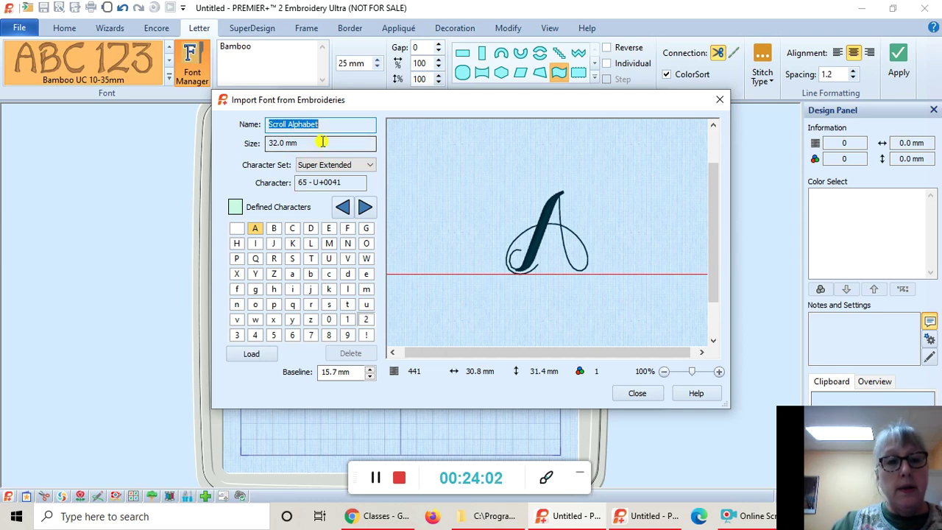
pyautogui.click(370, 169)
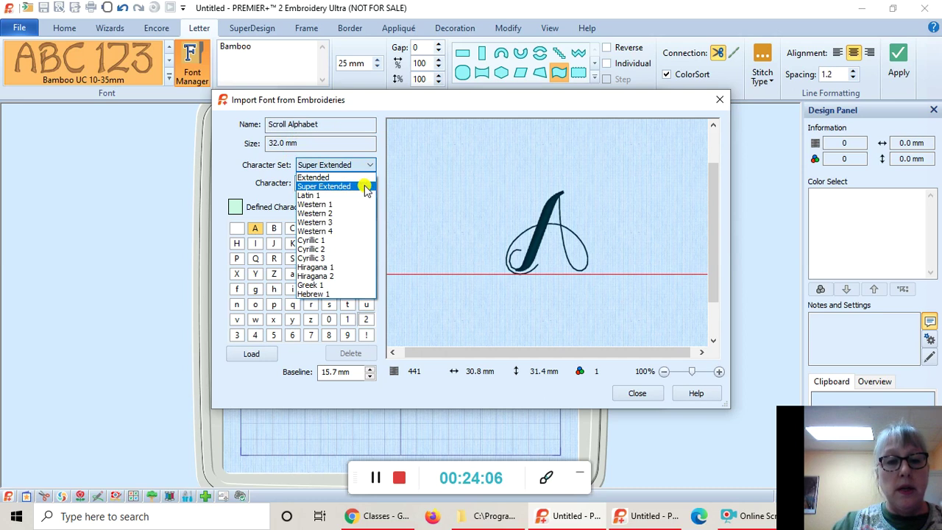
pyautogui.click(372, 169)
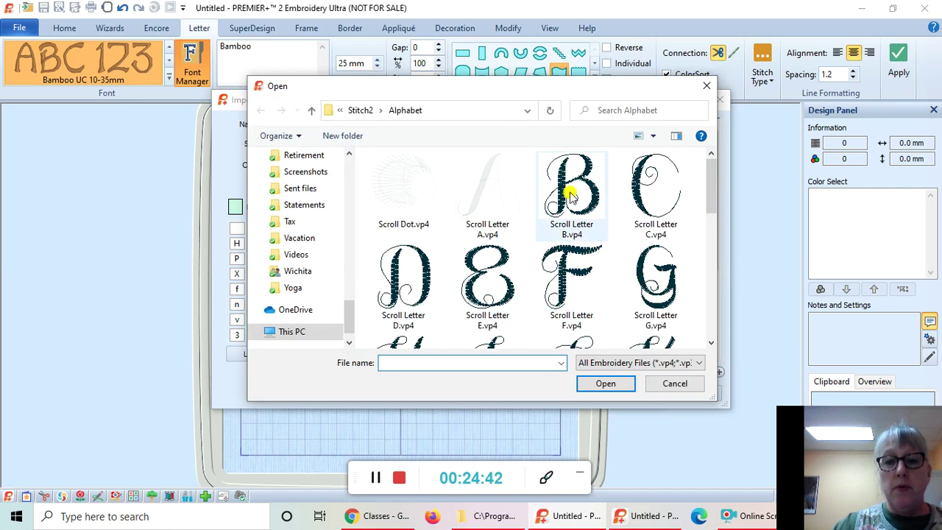
# Load Scroll Letter B.vp4 as the 'B' character and Scroll Letter C.vp4 as the 'C' character
pyautogui.click(572, 195)
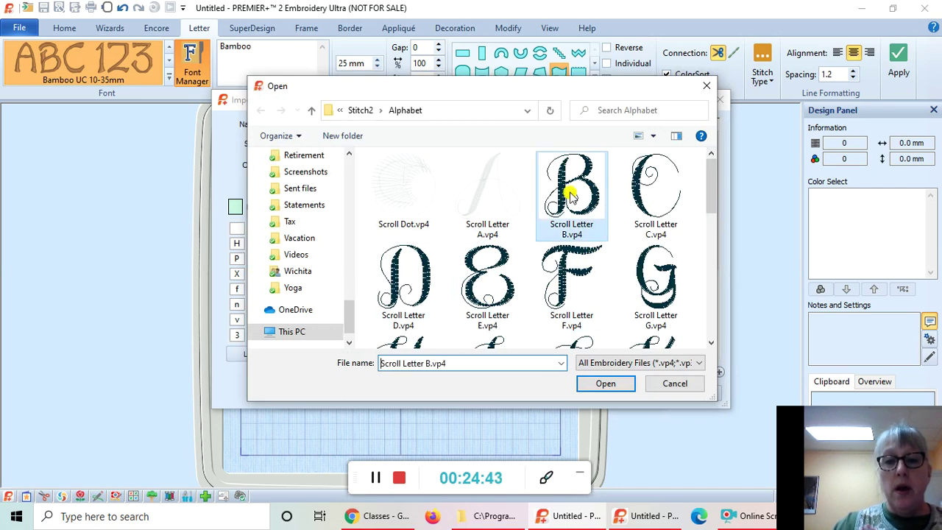
pyautogui.click(621, 386)
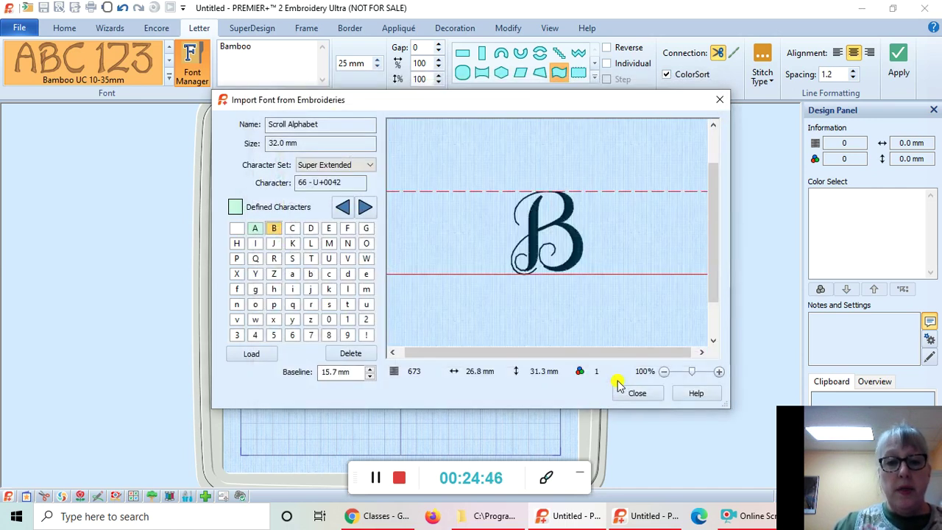
pyautogui.click(293, 229)
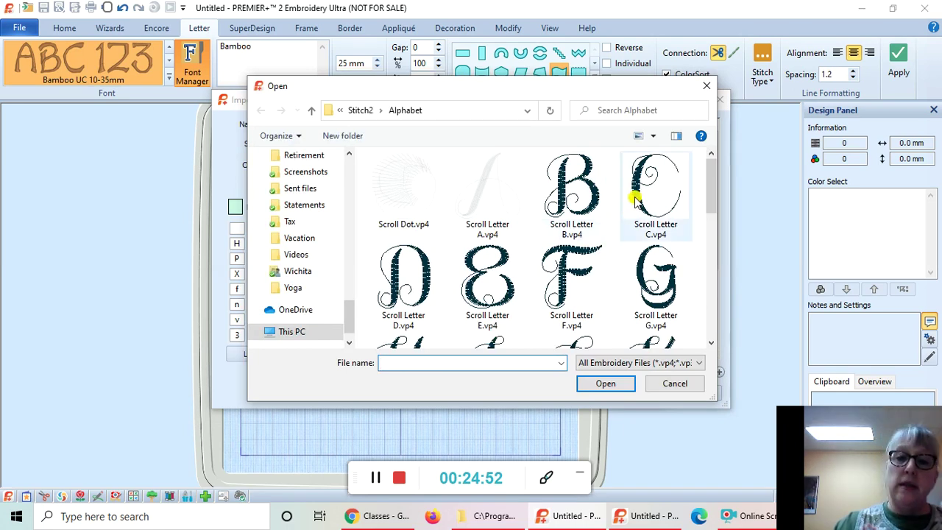
pyautogui.click(634, 199)
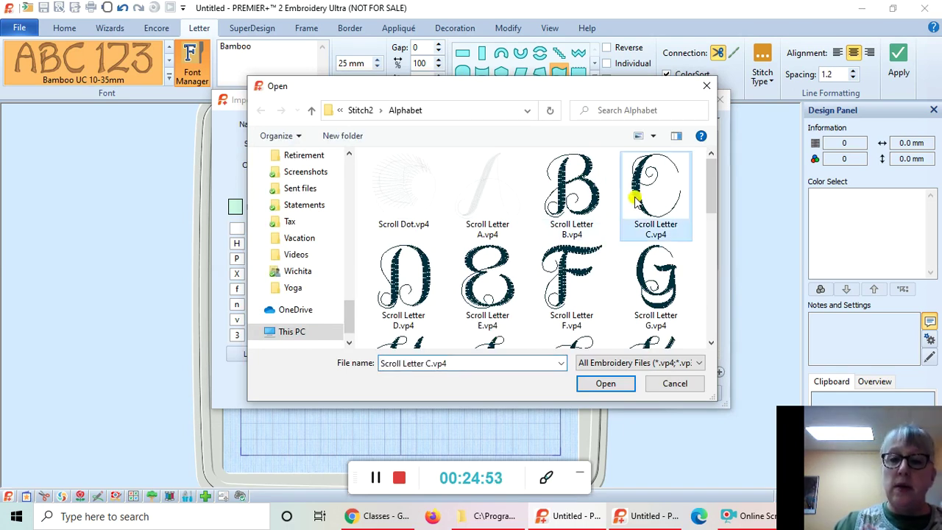
pyautogui.click(604, 383)
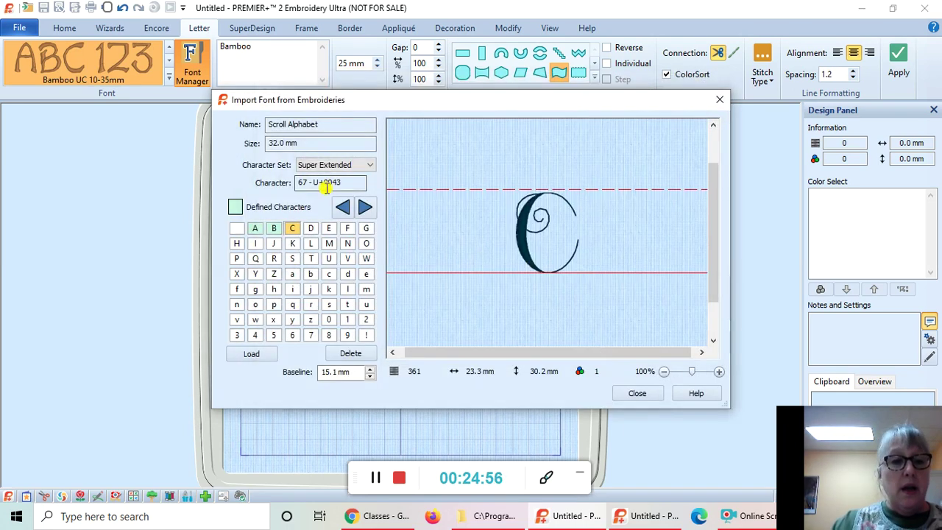
# Load Scroll Letter D.vp4 as the 'D' character and Scroll Letter E.vp4 as the 'E' character
pyautogui.click(650, 243)
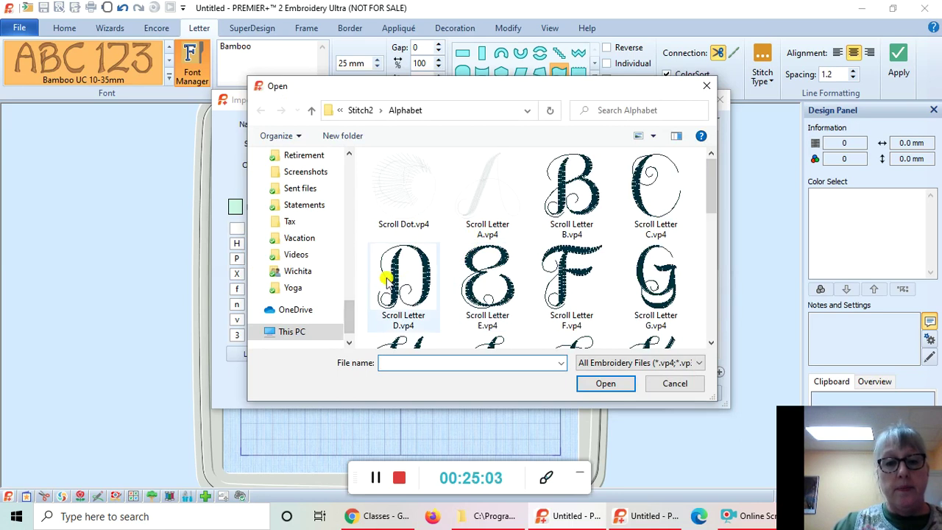
pyautogui.click(394, 280)
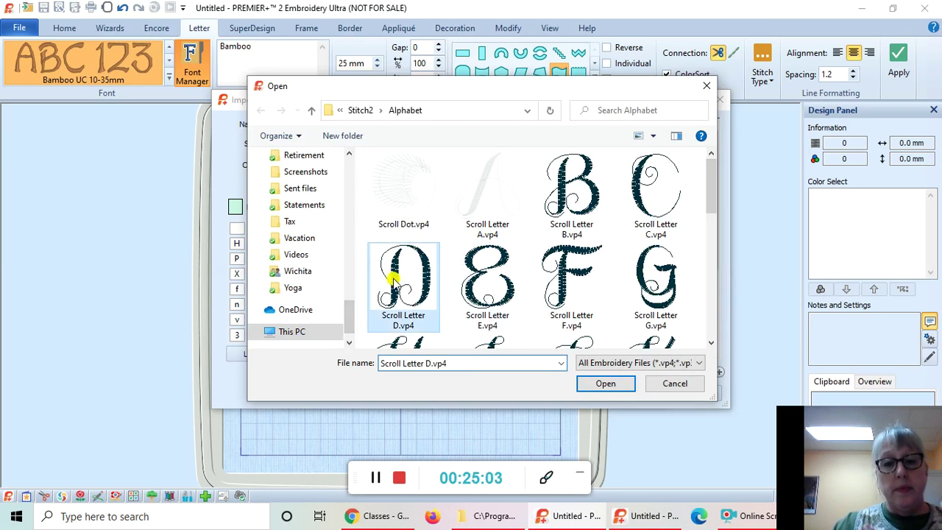
pyautogui.click(602, 385)
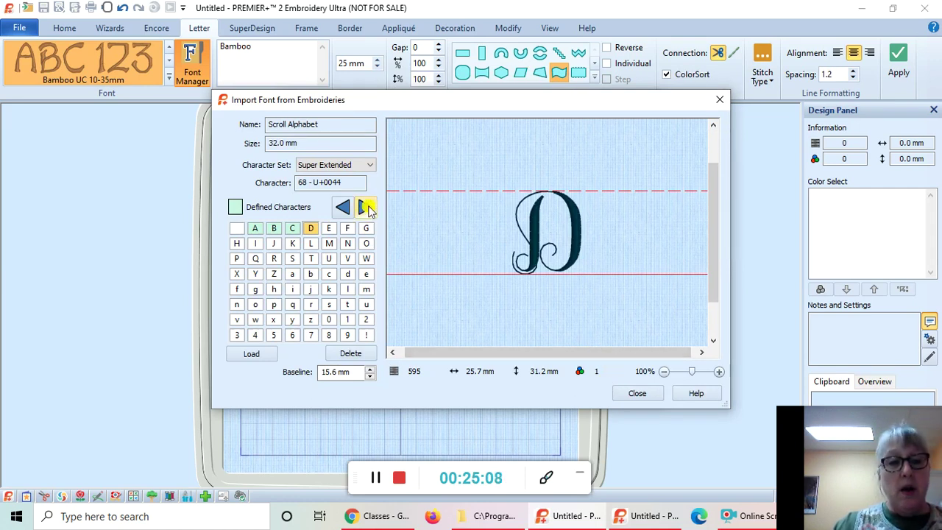
pyautogui.click(494, 213)
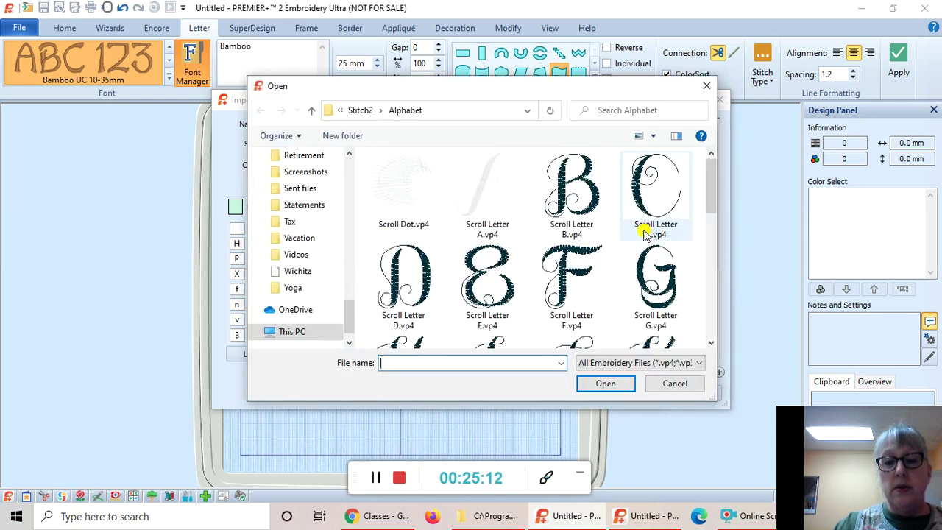
pyautogui.click(493, 266)
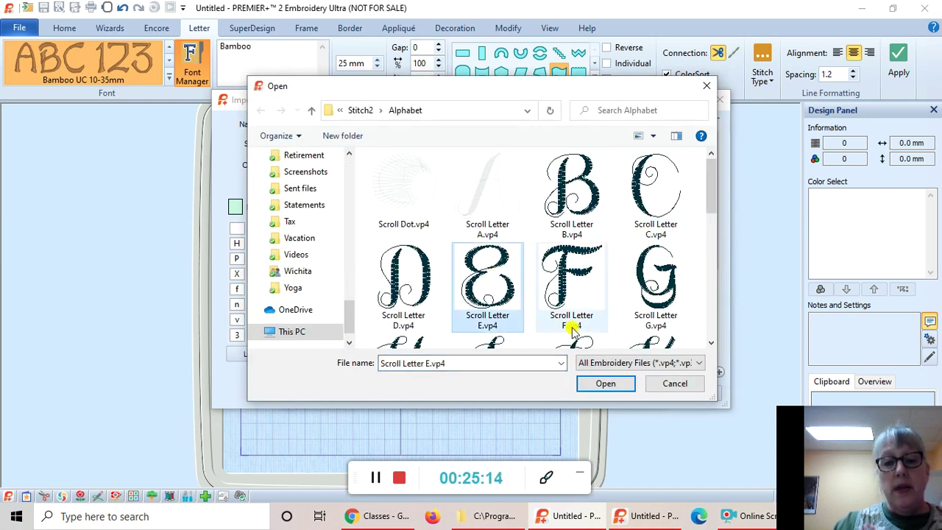
pyautogui.click(606, 383)
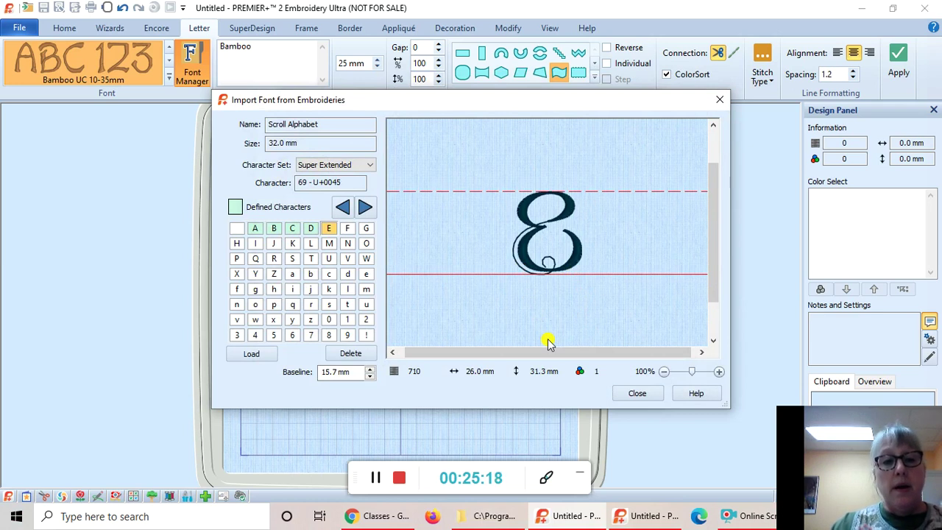
# Load Scroll Letter F.vp4 as the 'F' character and Scroll Letter G.vp4 as the 'G' character
pyautogui.click(348, 230)
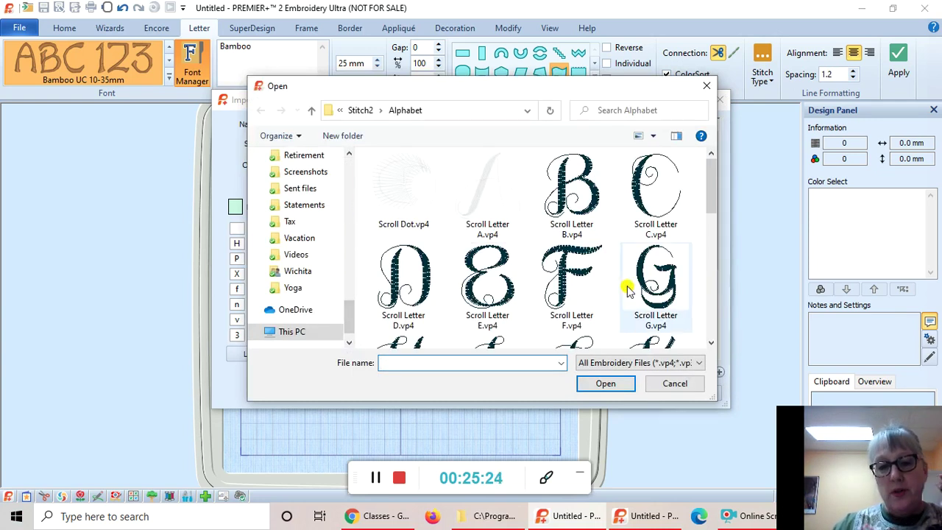
pyautogui.click(581, 262)
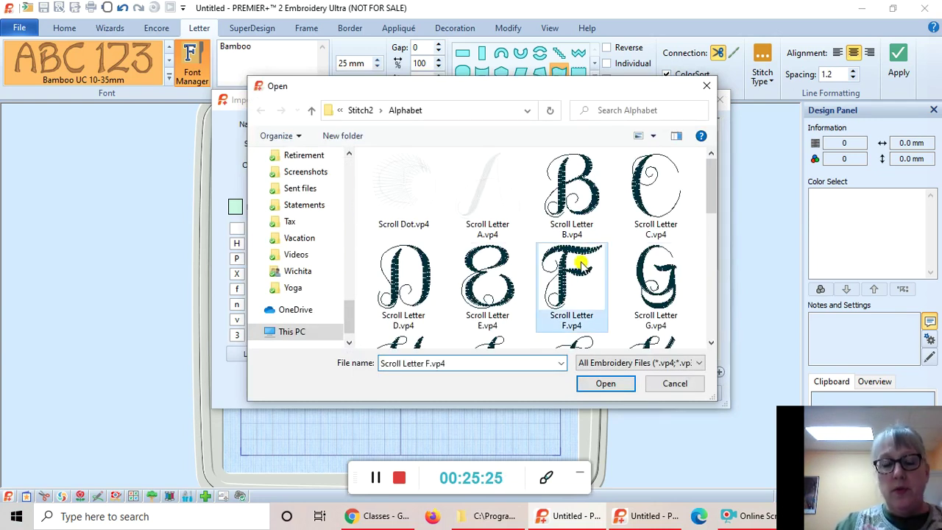
pyautogui.click(603, 383)
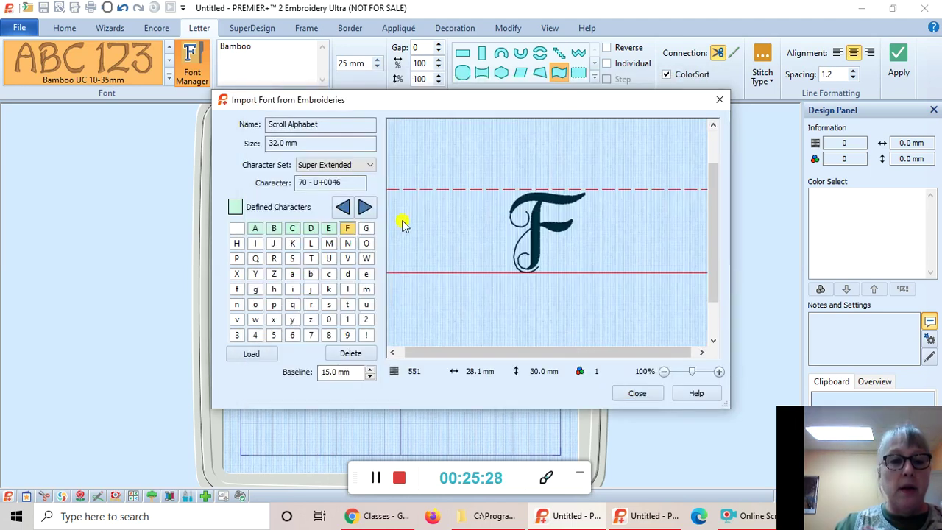
pyautogui.click(367, 228)
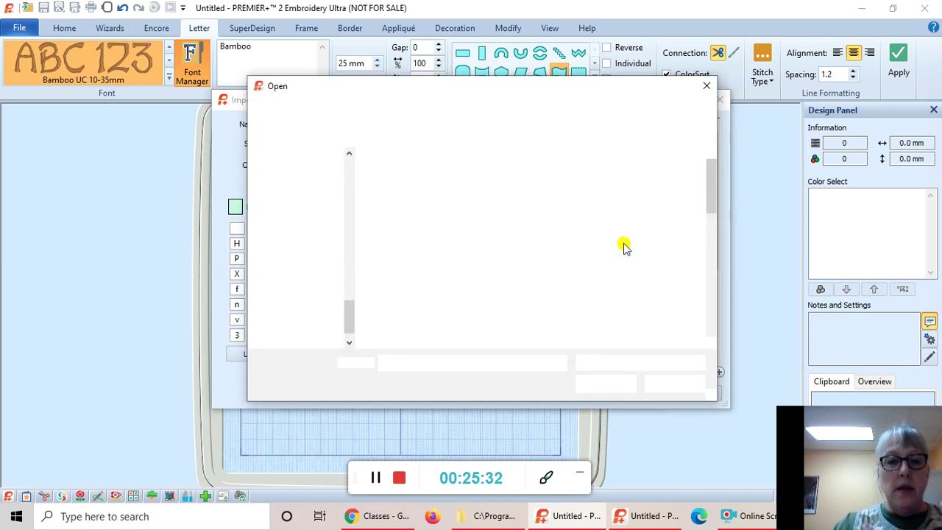
pyautogui.click(657, 263)
pyautogui.click(619, 393)
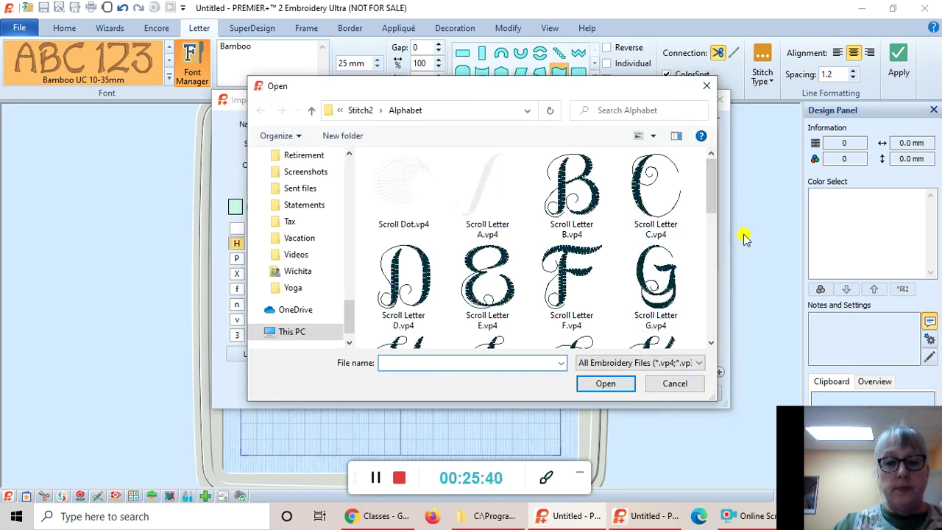
# Load Scroll Letter H.vp4 as the 'H' character and Scroll Letter I.vp4 as the 'I' character
pyautogui.moveTo(712, 186); pyautogui.dragTo(711, 217)
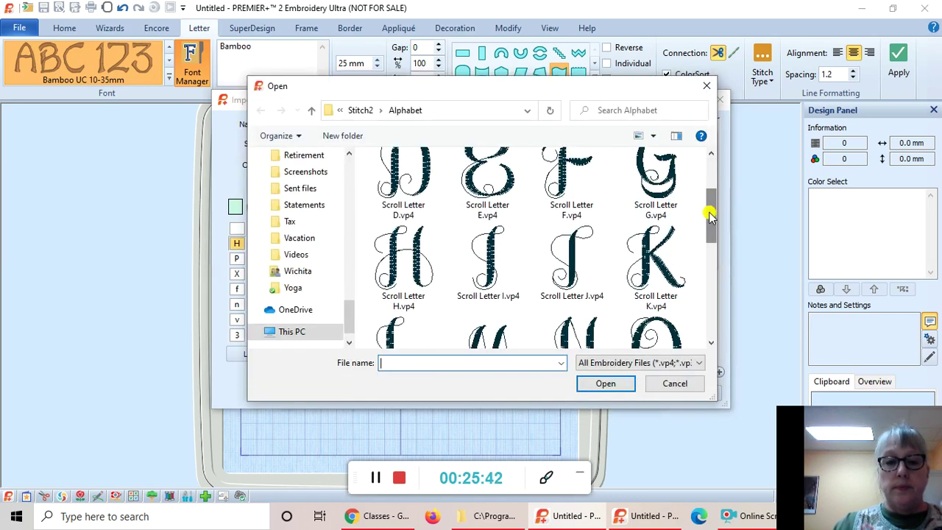
pyautogui.click(396, 261)
pyautogui.click(604, 382)
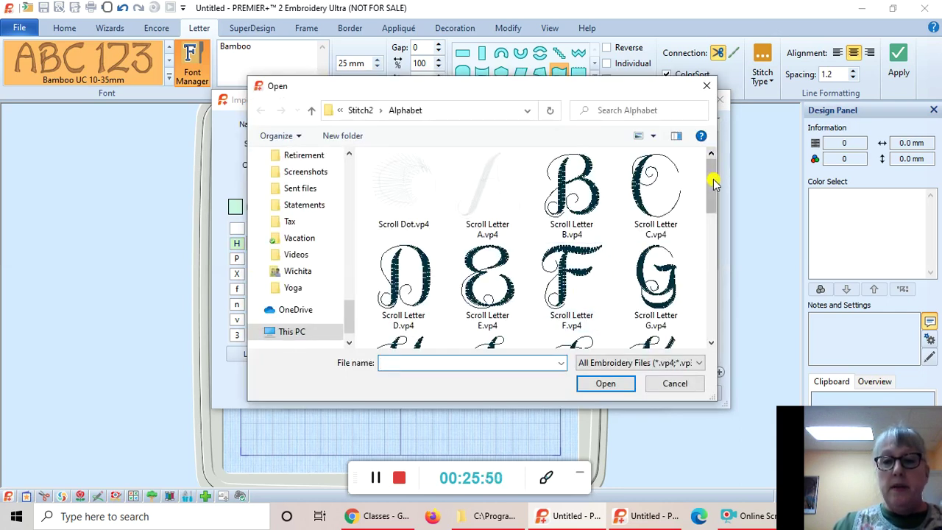
pyautogui.moveTo(713, 177); pyautogui.dragTo(713, 203)
pyautogui.click(491, 276)
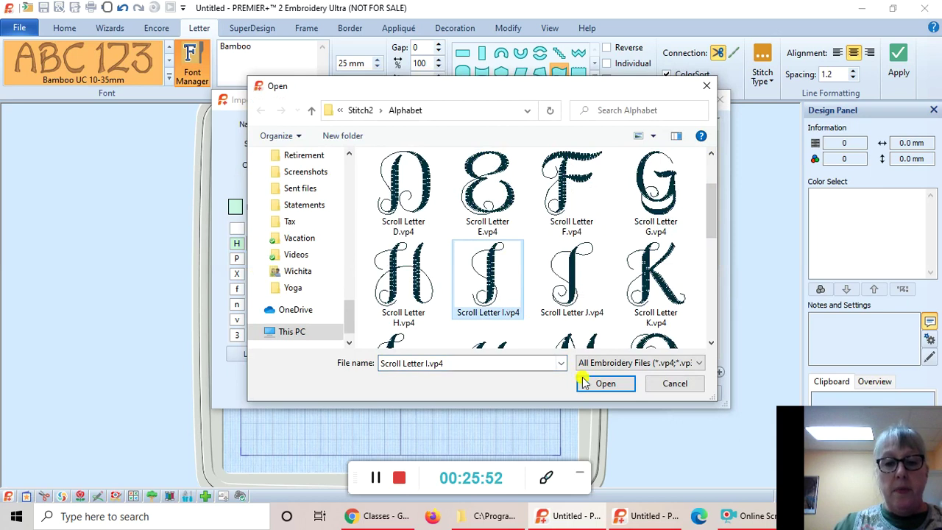
pyautogui.click(606, 384)
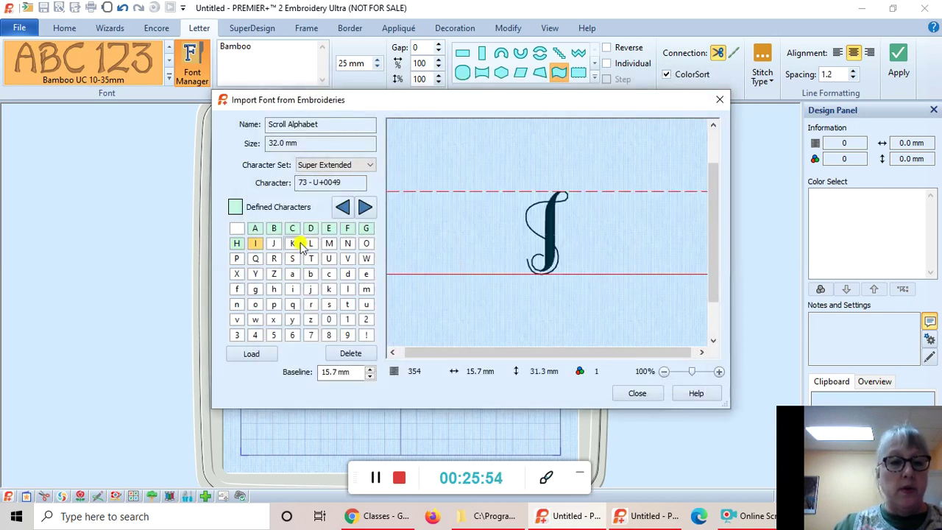
# Load Scroll Letter J.vp4 as the 'J' character and Scroll Letter K.vp4 as the 'K' character
pyautogui.click(276, 244)
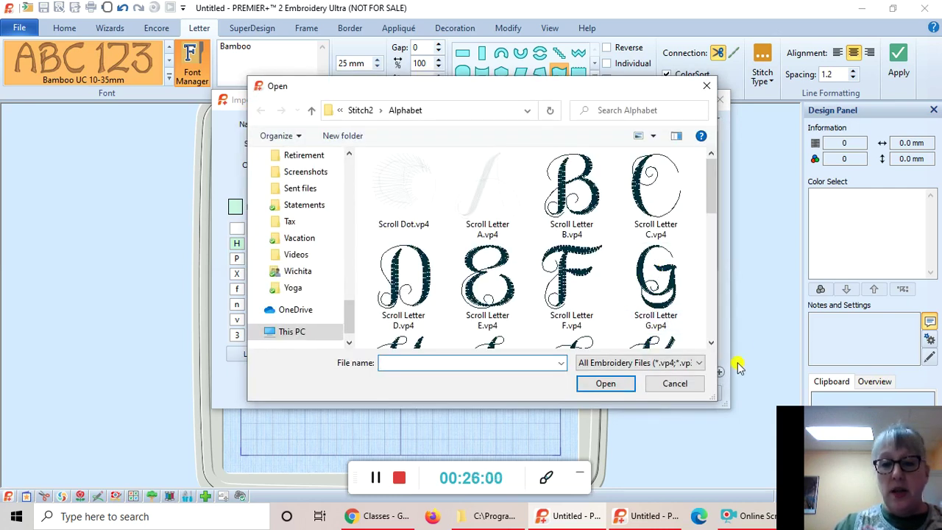
pyautogui.scroll(-2, 710, 346)
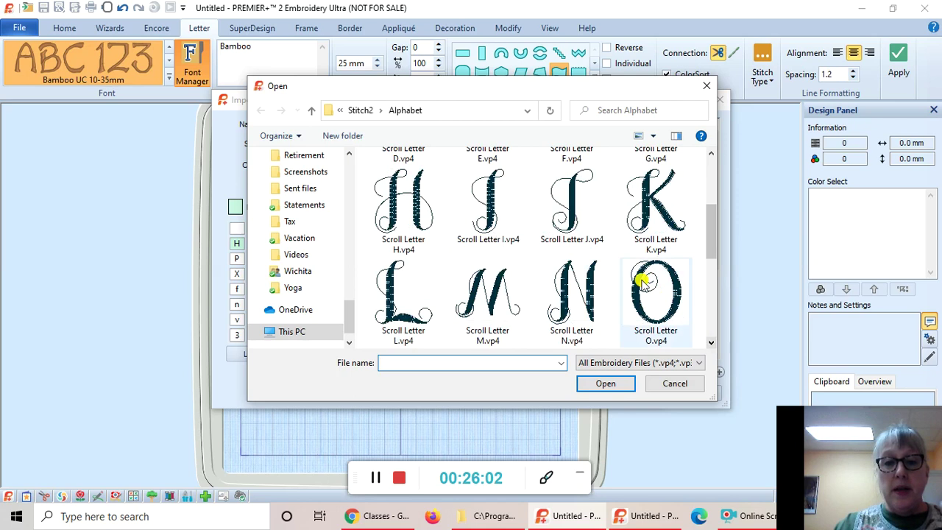
pyautogui.click(545, 210)
pyautogui.click(605, 383)
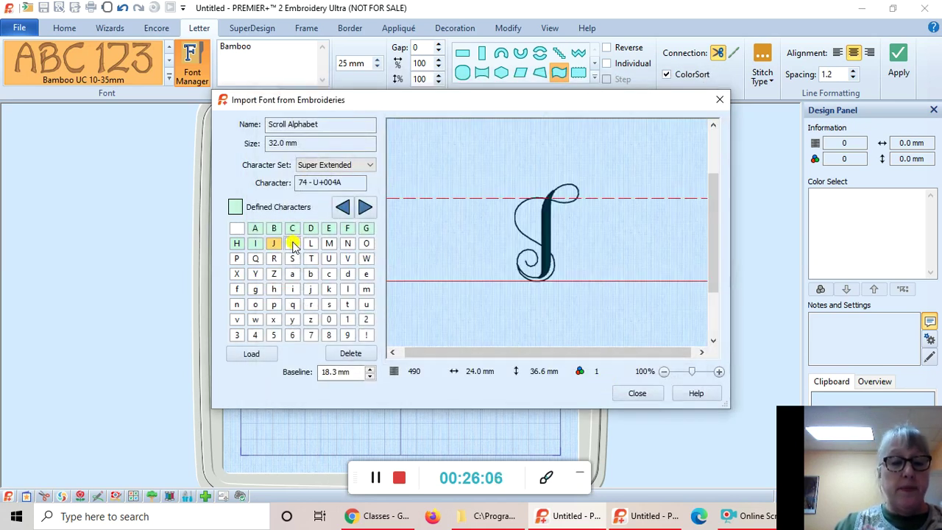
pyautogui.click(373, 246)
pyautogui.click(637, 393)
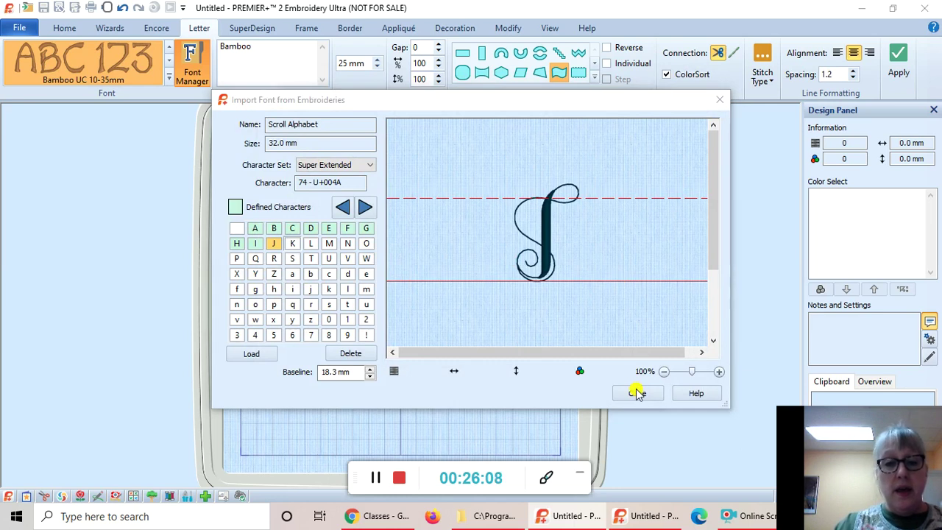
pyautogui.scroll(-3, 652, 269)
pyautogui.scroll(1, 652, 248)
pyautogui.click(659, 197)
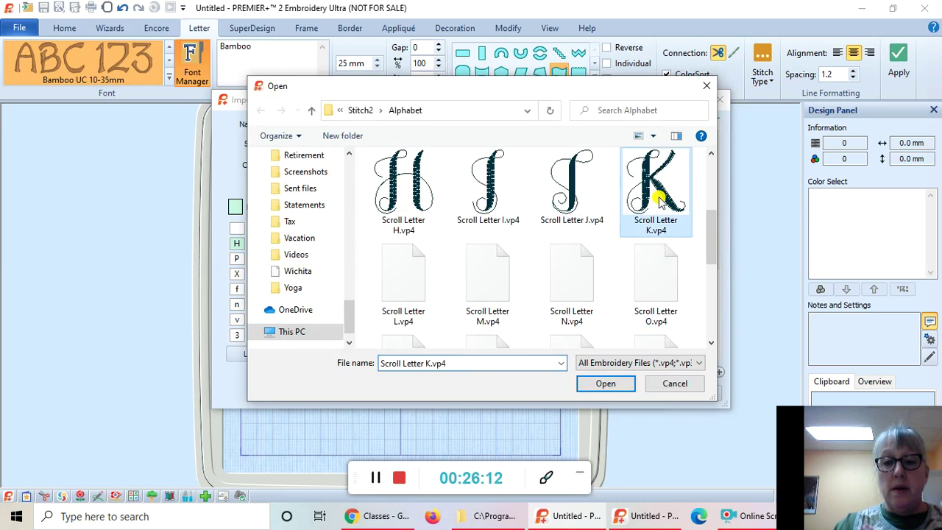
pyautogui.click(616, 383)
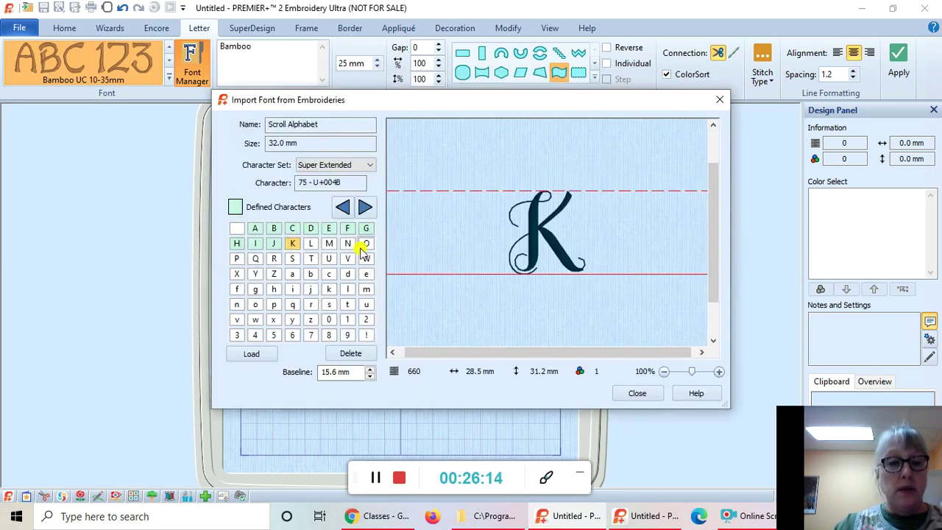
# Load Scroll Letter L.vp4 as the 'L' character and Scroll Letter M.vp4 as the 'M' character
pyautogui.click(312, 241)
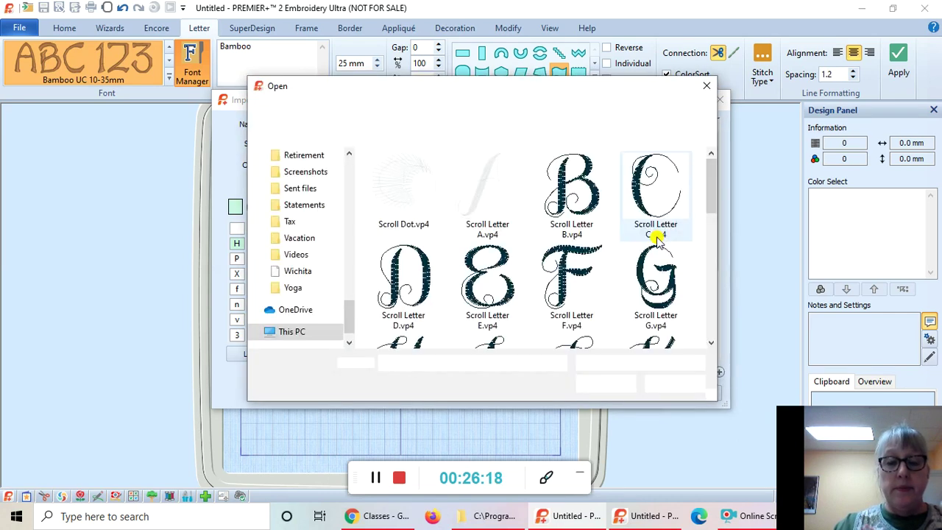
pyautogui.moveTo(715, 194); pyautogui.dragTo(721, 256)
pyautogui.click(404, 224)
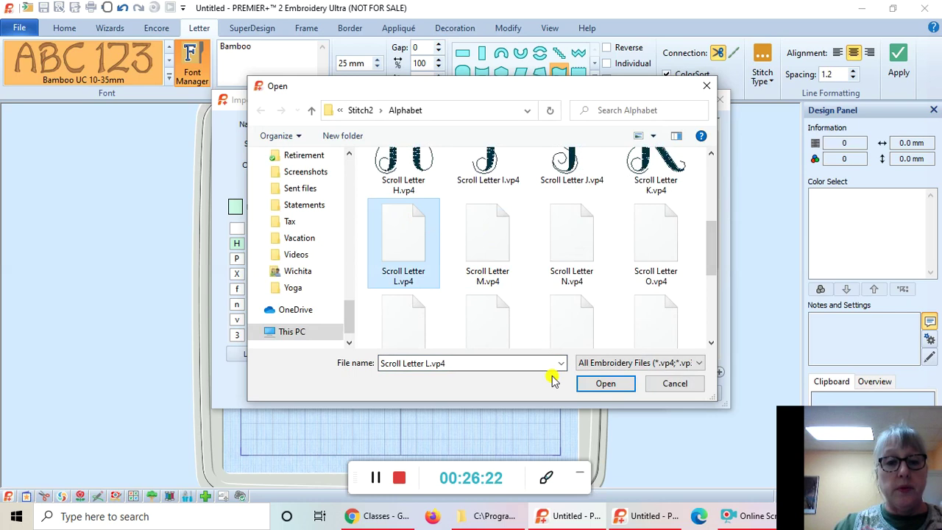
pyautogui.click(605, 384)
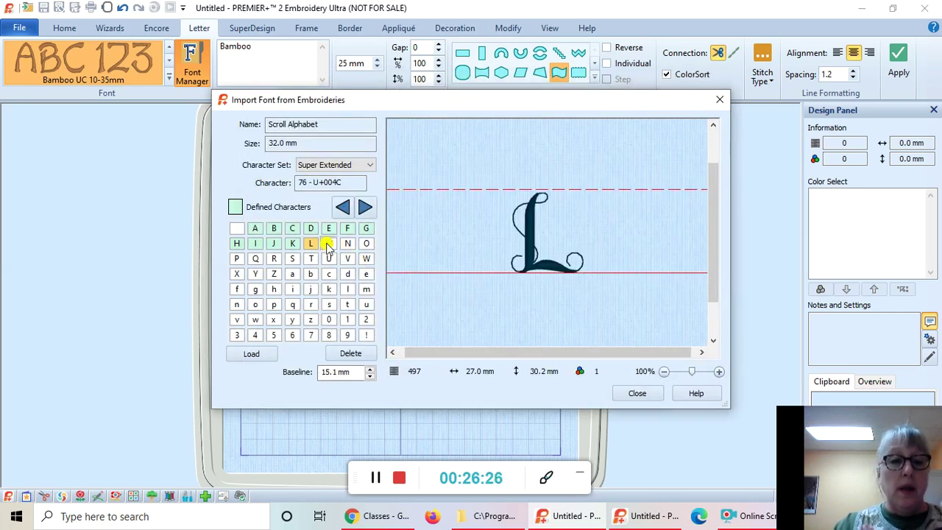
pyautogui.click(397, 240)
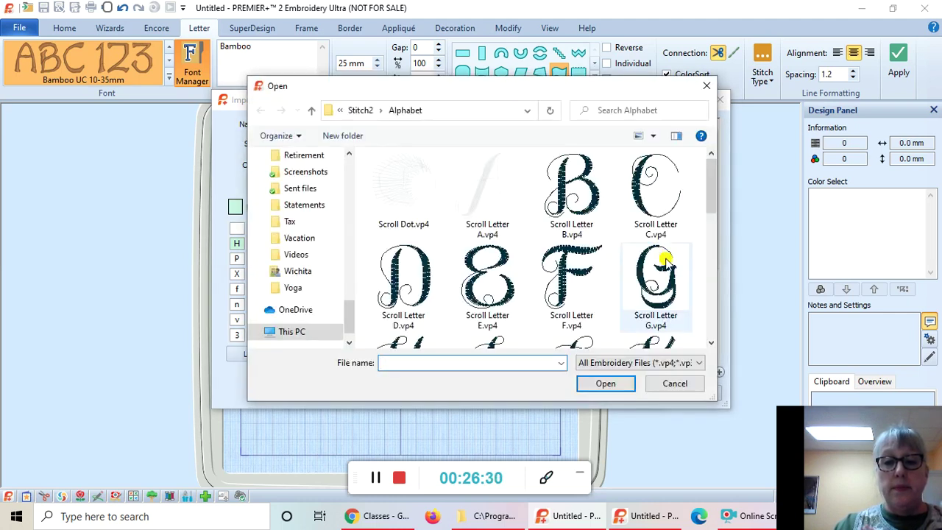
pyautogui.moveTo(713, 197); pyautogui.dragTo(713, 272)
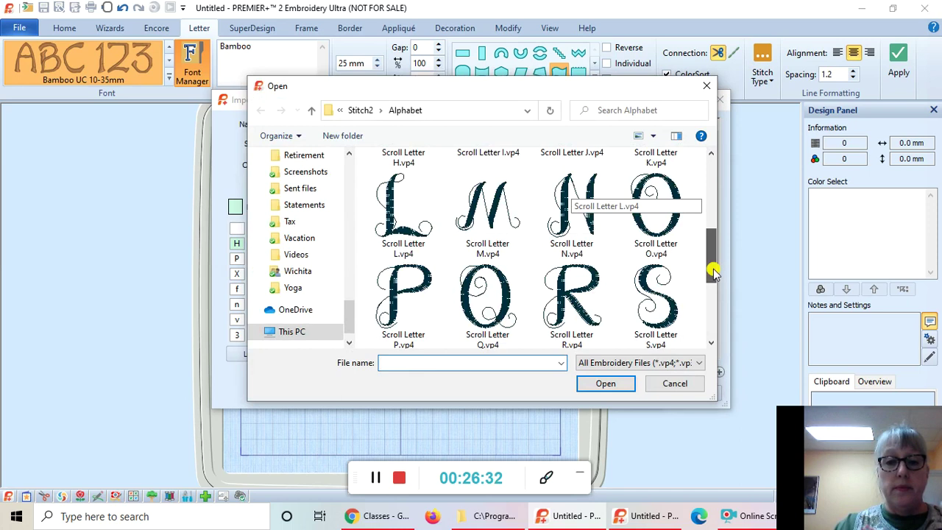
pyautogui.click(464, 206)
pyautogui.click(605, 383)
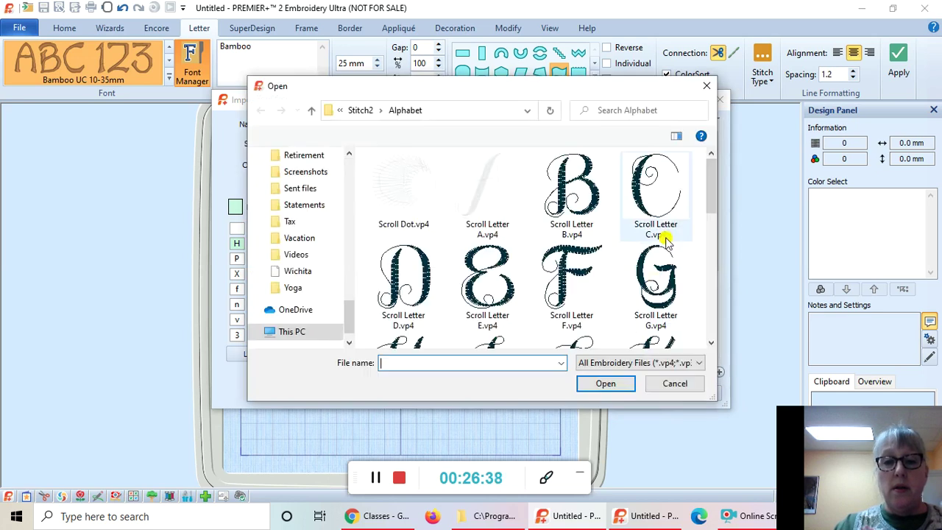
# Load Scroll Letter N.vp4 as the 'N' character and Scroll Letter O.vp4 as the 'O' character
pyautogui.moveTo(716, 184); pyautogui.dragTo(721, 248)
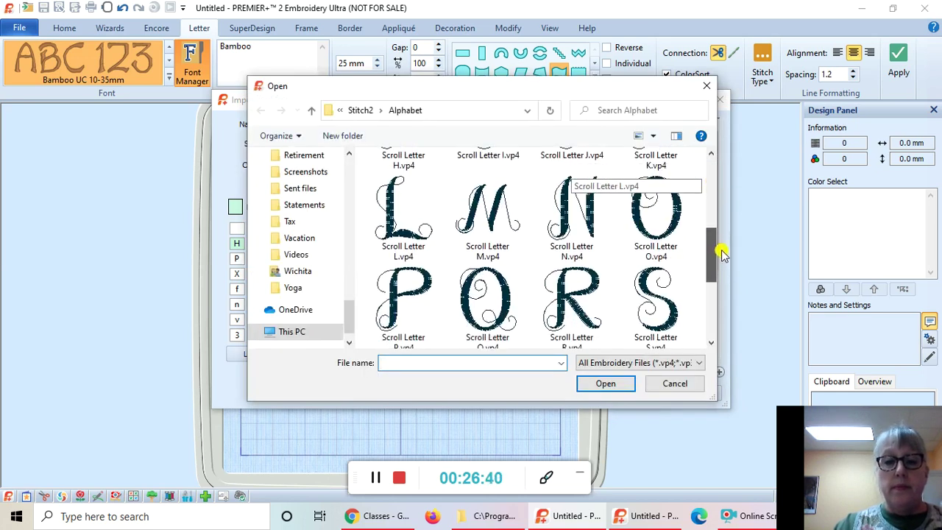
pyautogui.click(599, 203)
pyautogui.click(605, 383)
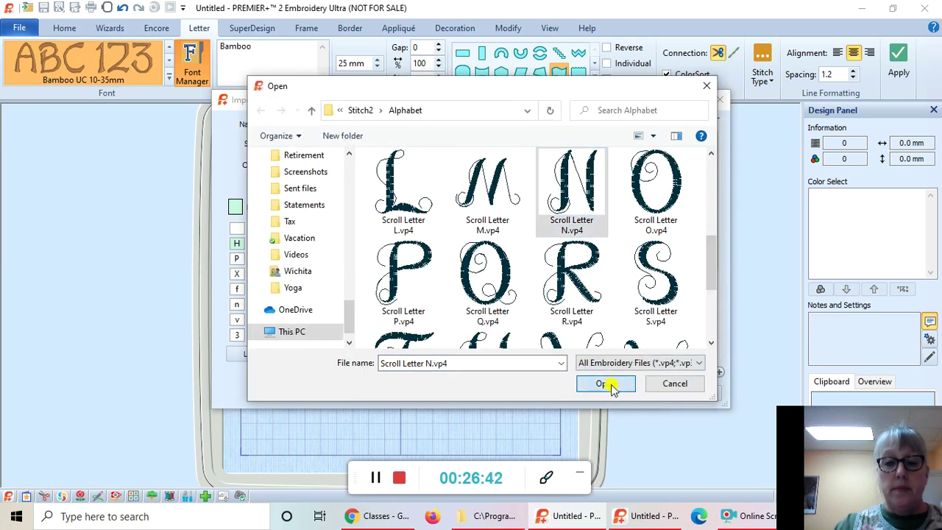
pyautogui.click(419, 238)
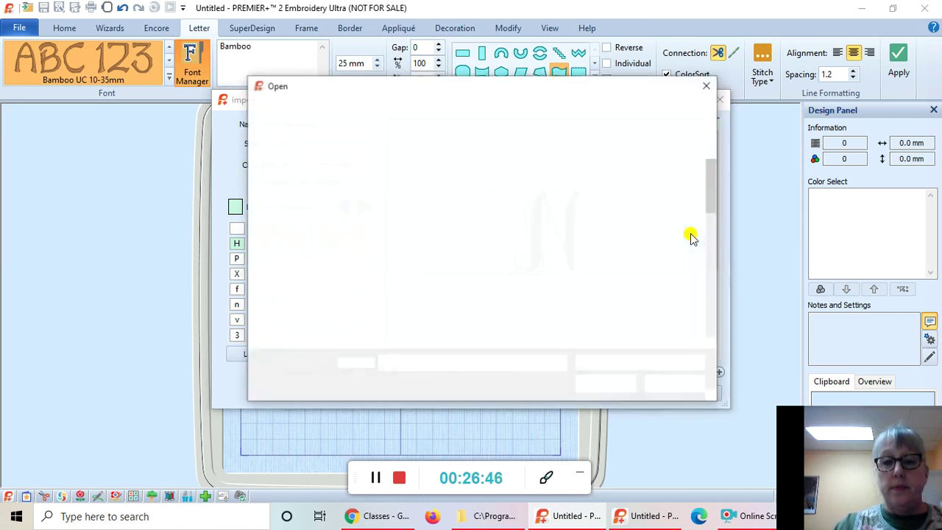
pyautogui.scroll(-3, 711, 198)
pyautogui.click(651, 204)
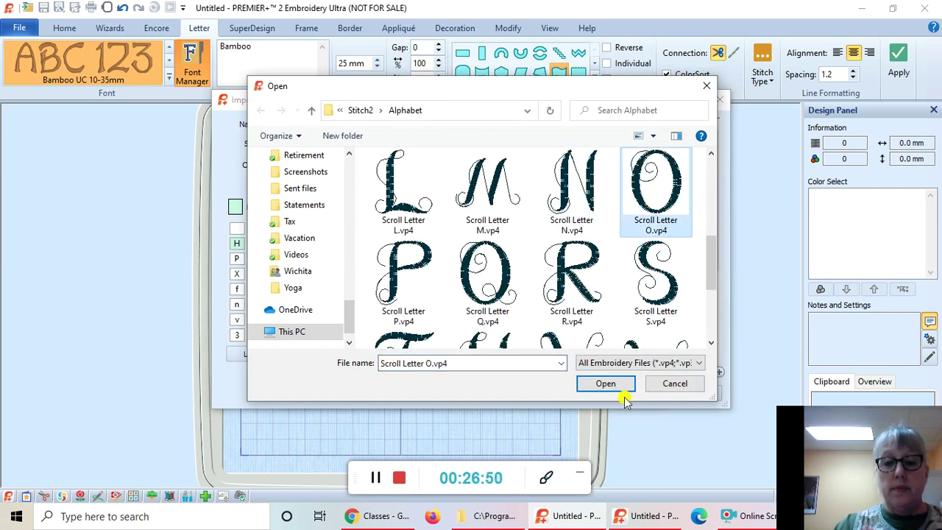
pyautogui.click(605, 381)
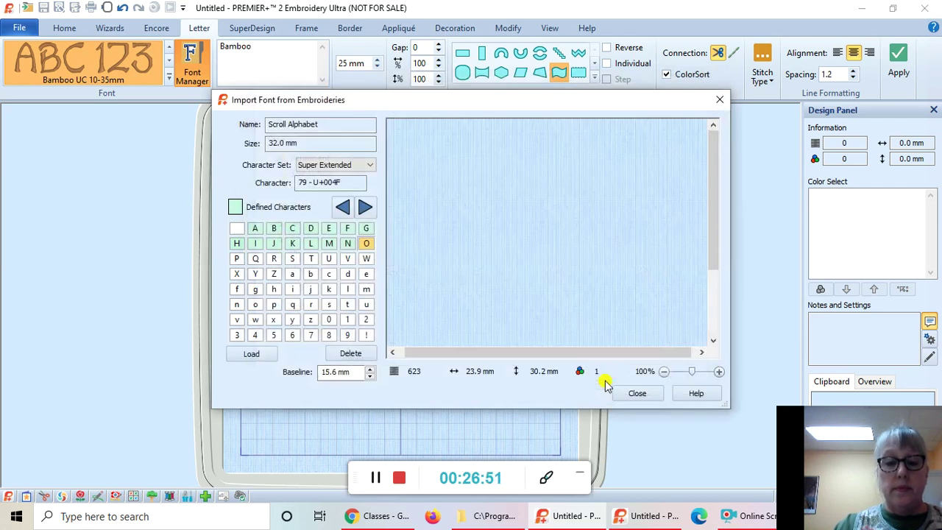
# Load Scroll Letter P.vp4 as the 'P' character and Scroll Letter Q.vp4 as the 'Q' character
pyautogui.click(237, 259)
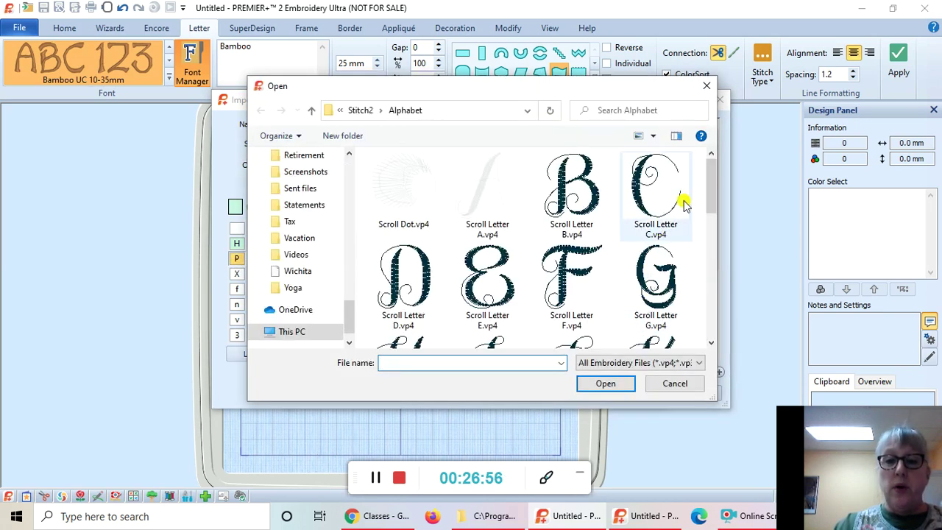
pyautogui.moveTo(710, 188); pyautogui.dragTo(711, 283)
pyautogui.click(433, 221)
pyautogui.click(611, 384)
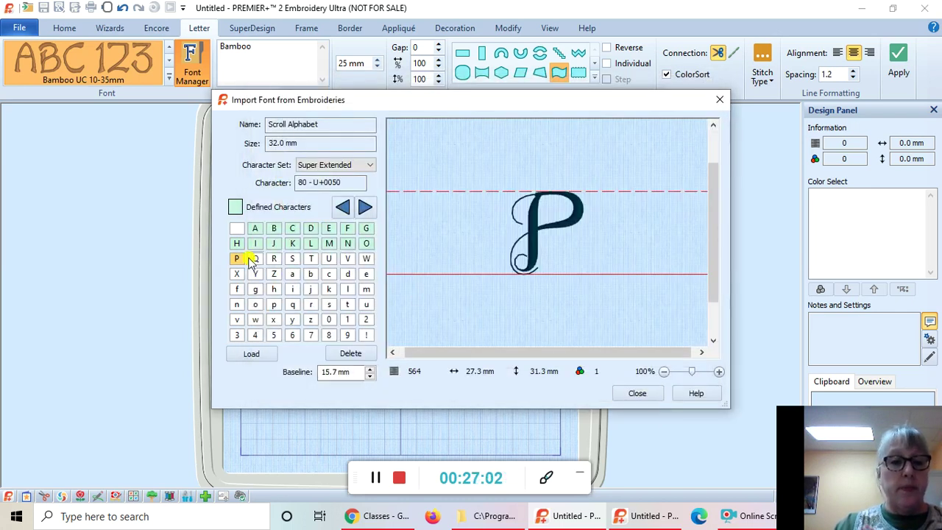
pyautogui.click(256, 258)
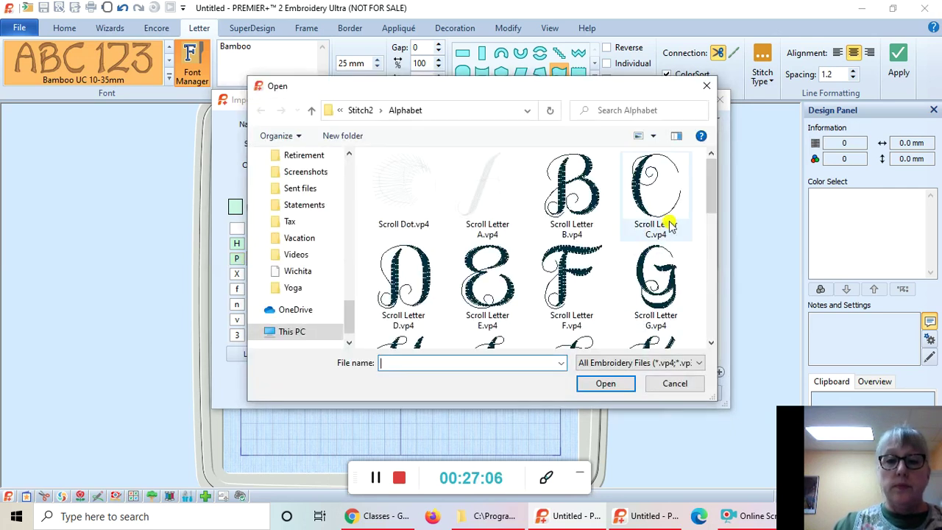
pyautogui.moveTo(711, 179); pyautogui.dragTo(710, 256)
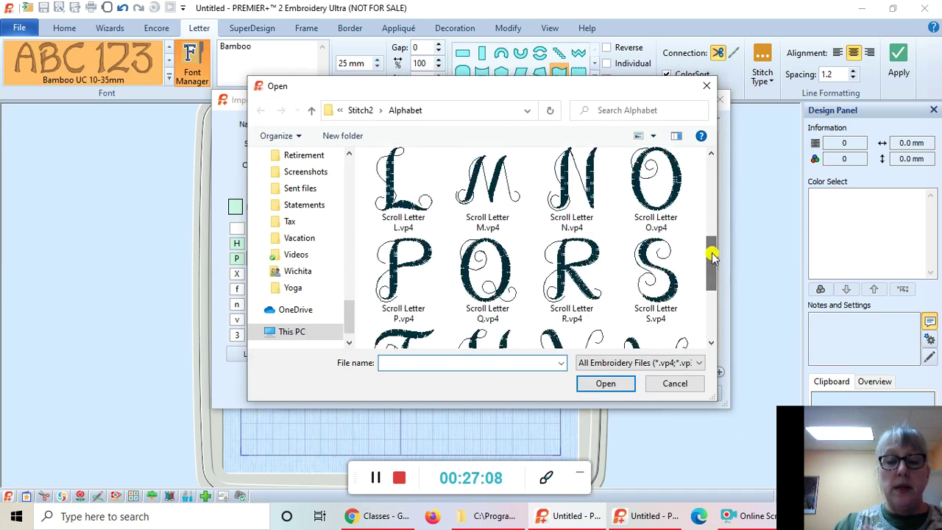
pyautogui.click(517, 254)
pyautogui.click(606, 383)
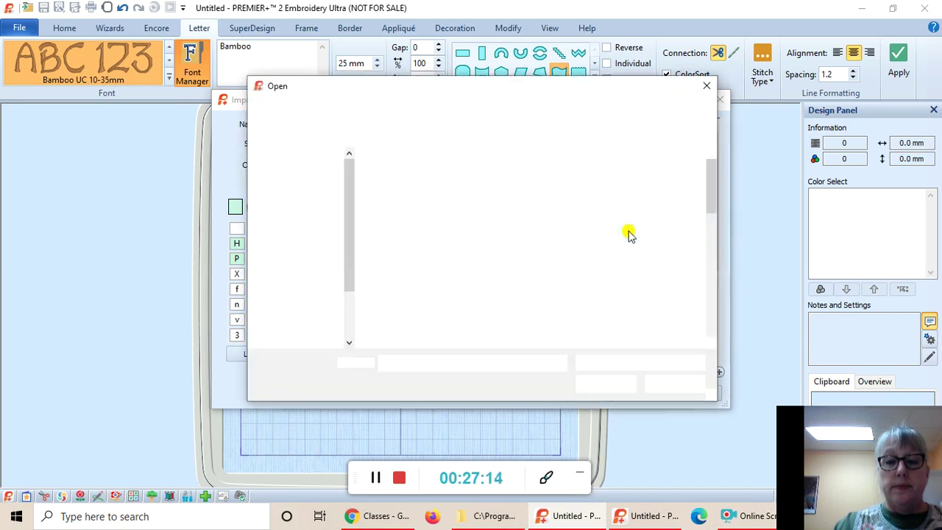
# Load Scroll Letter R.vp4 as the 'R' character and Scroll Letter S.vp4 as the 'S' character
pyautogui.moveTo(711, 179); pyautogui.dragTo(709, 263)
pyautogui.click(572, 243)
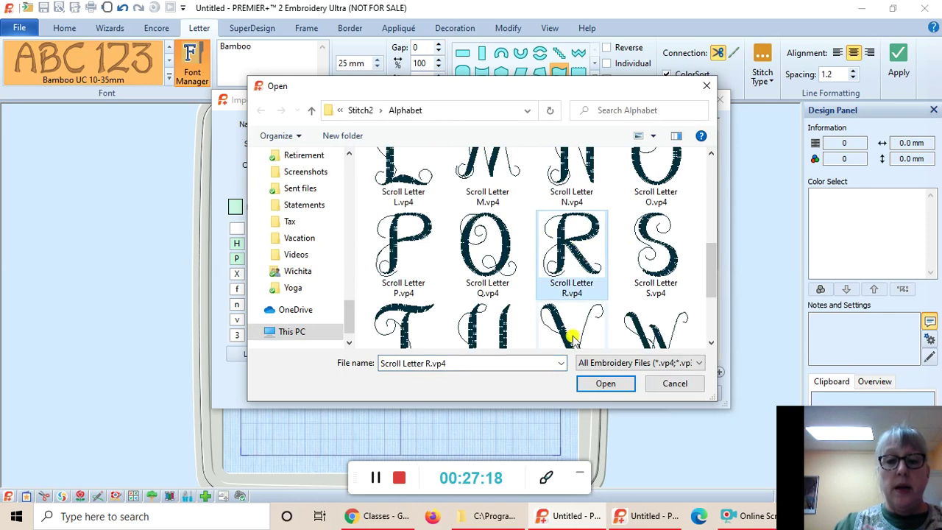
pyautogui.click(587, 384)
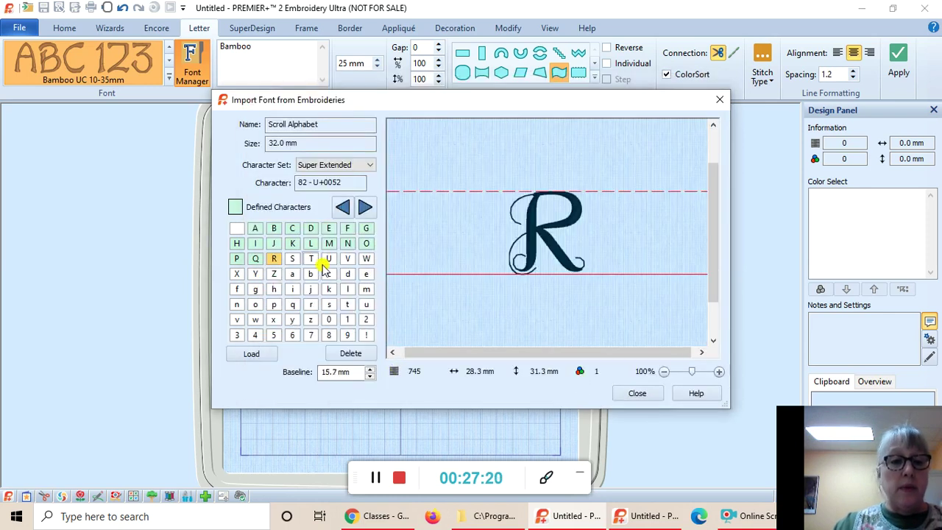
pyautogui.click(293, 258)
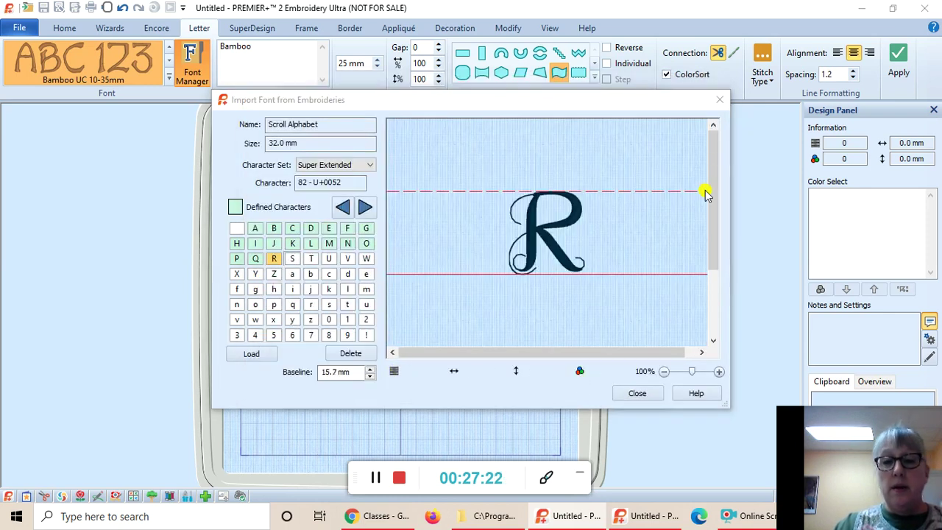
pyautogui.moveTo(710, 194); pyautogui.dragTo(713, 278)
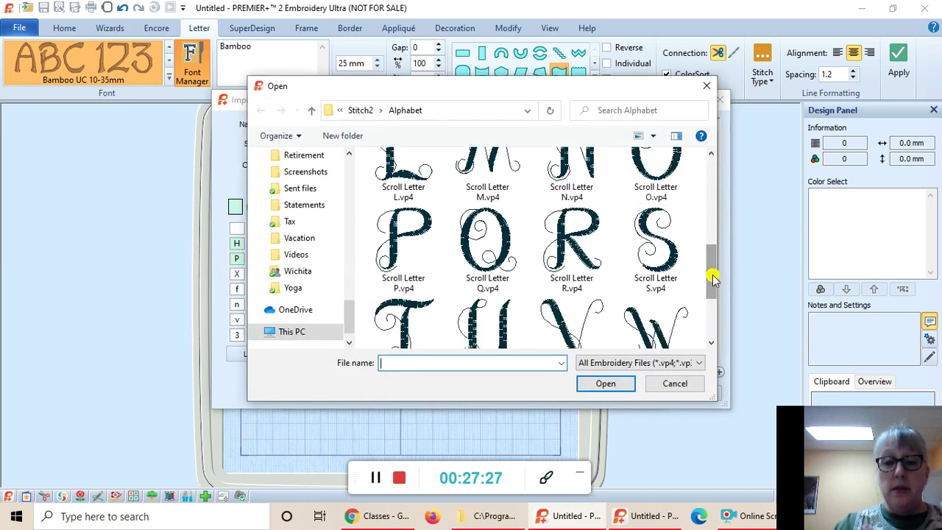
pyautogui.click(660, 246)
pyautogui.click(605, 383)
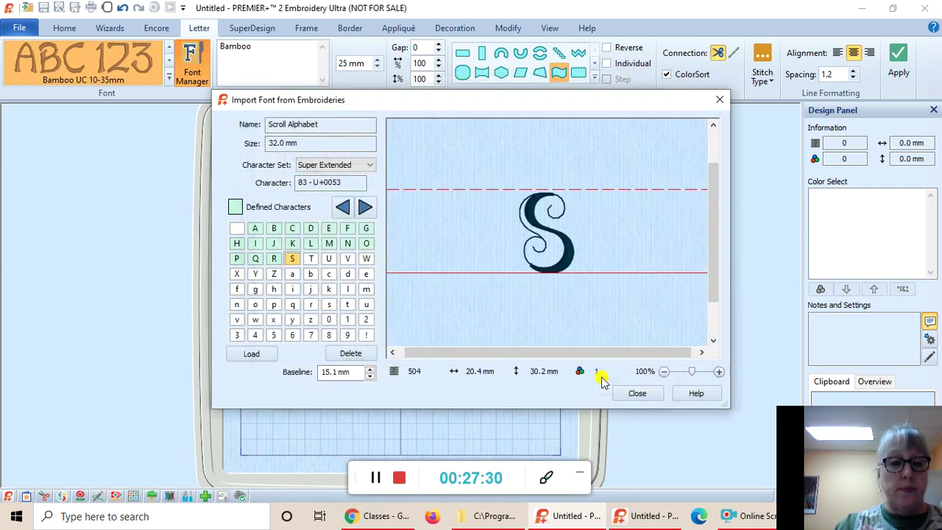
# Load Scroll Letter T.vp4 as the 'T' character and Scroll Letter U.vp4 as the 'U' character
pyautogui.click(312, 258)
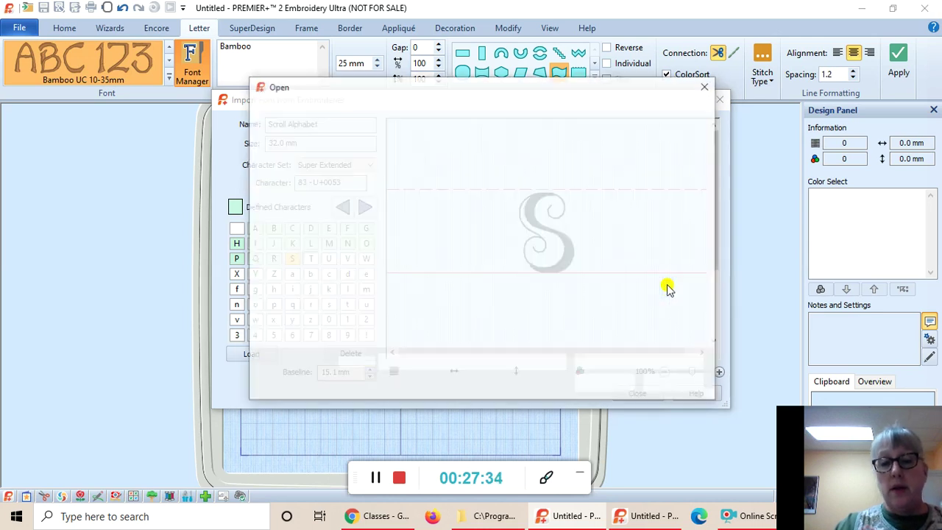
pyautogui.moveTo(706, 189); pyautogui.dragTo(708, 298)
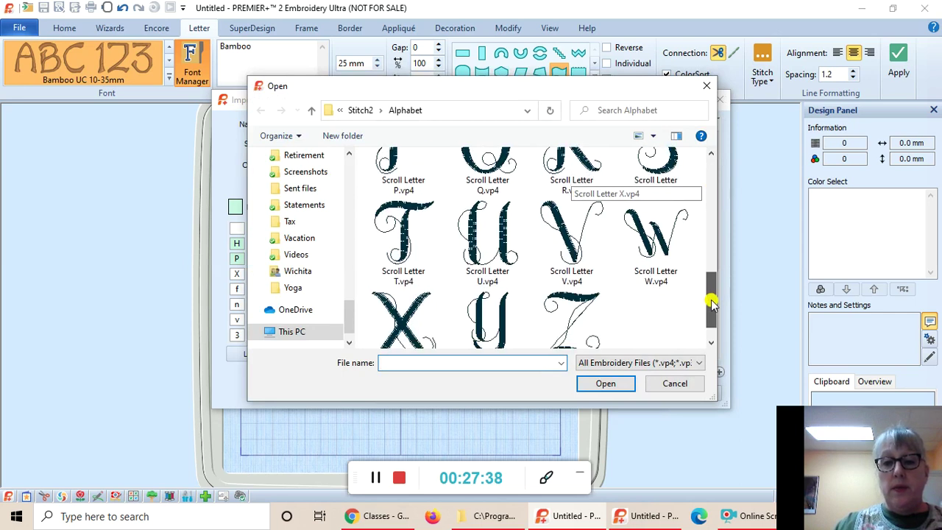
pyautogui.click(387, 250)
pyautogui.click(591, 383)
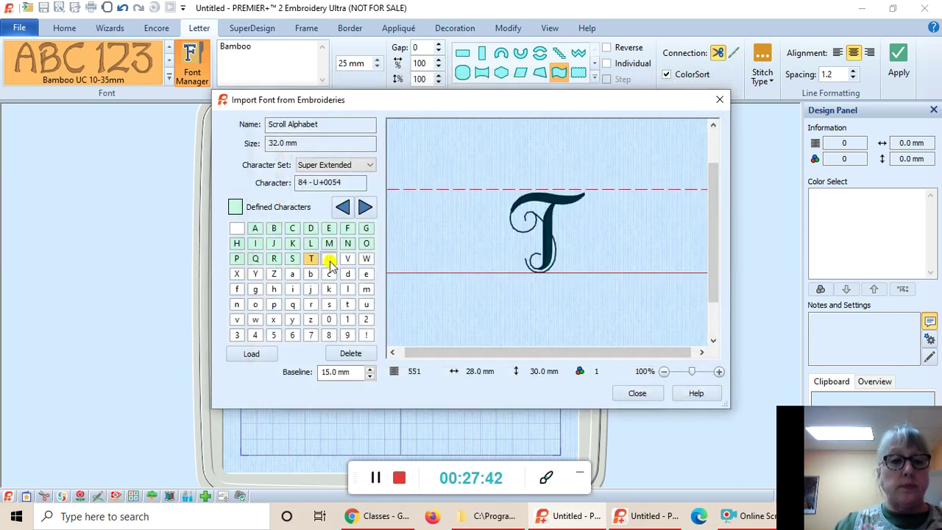
pyautogui.click(356, 259)
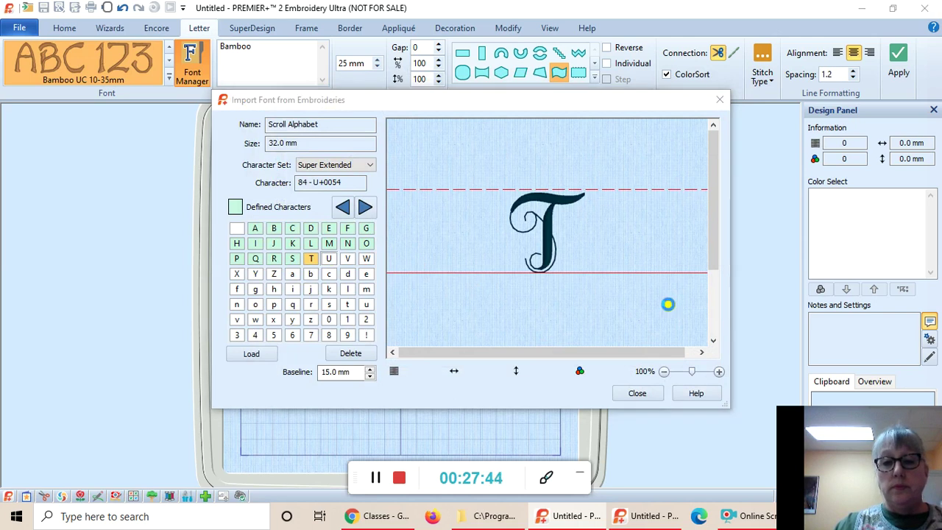
pyautogui.moveTo(710, 177); pyautogui.dragTo(709, 289)
pyautogui.click(499, 259)
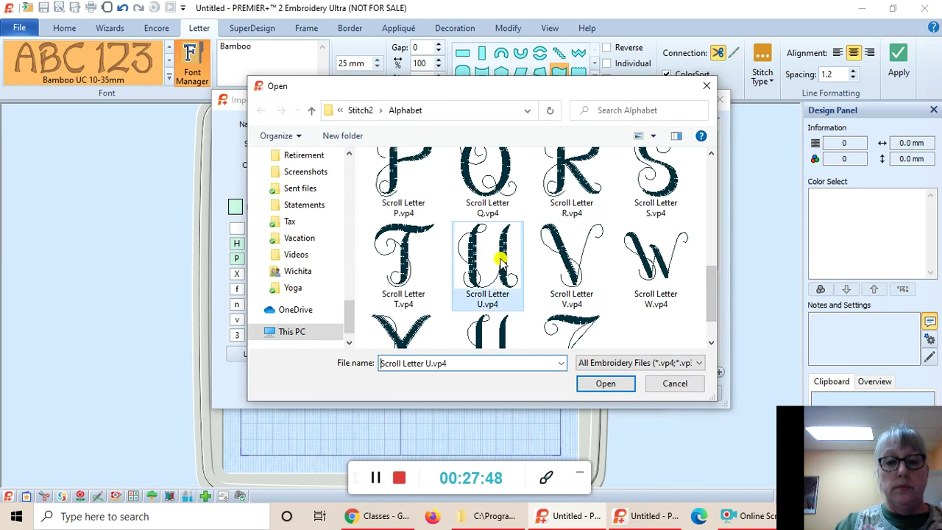
pyautogui.click(599, 384)
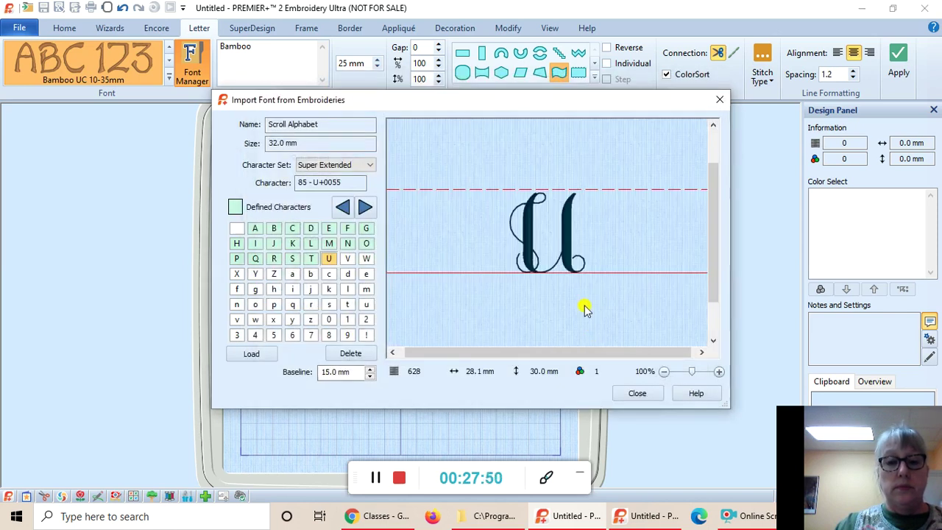
# Load Scroll Letter V.vp4 as the 'V' character and Scroll Letter W.vp4 as the 'W' character
pyautogui.click(348, 259)
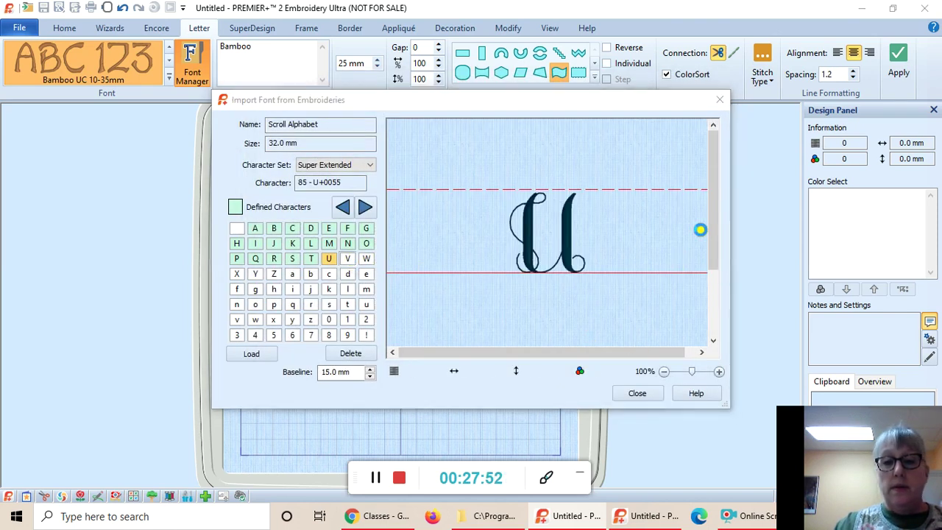
pyautogui.moveTo(711, 184); pyautogui.dragTo(712, 276)
pyautogui.click(593, 280)
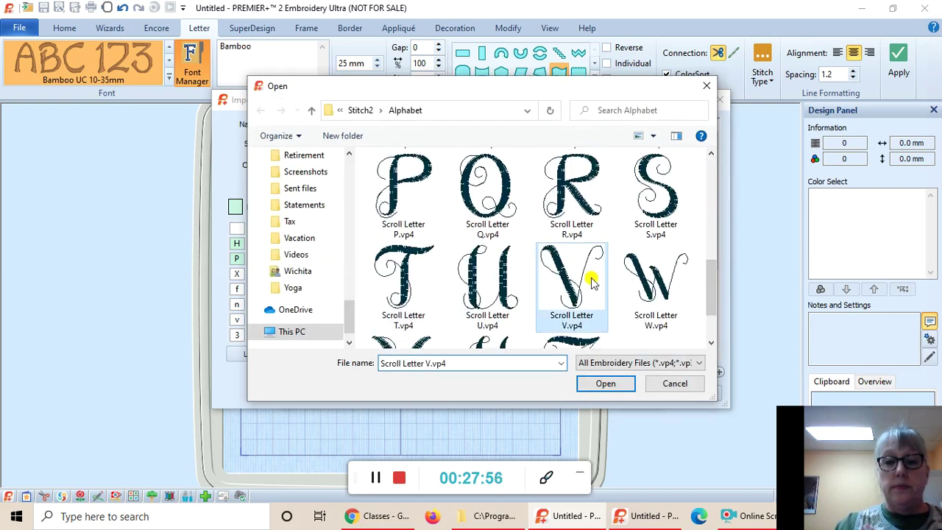
pyautogui.click(601, 384)
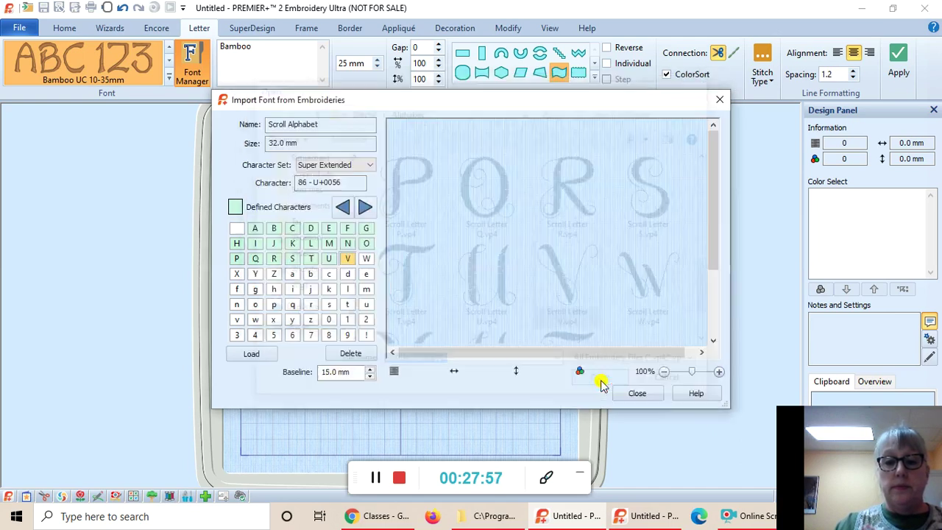
pyautogui.click(367, 258)
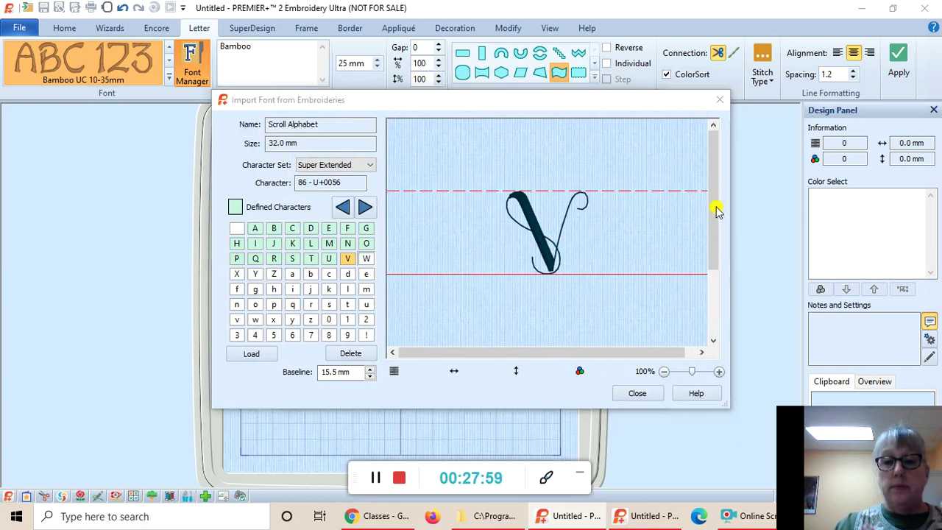
pyautogui.moveTo(715, 204); pyautogui.dragTo(705, 303)
pyautogui.click(655, 261)
pyautogui.click(610, 384)
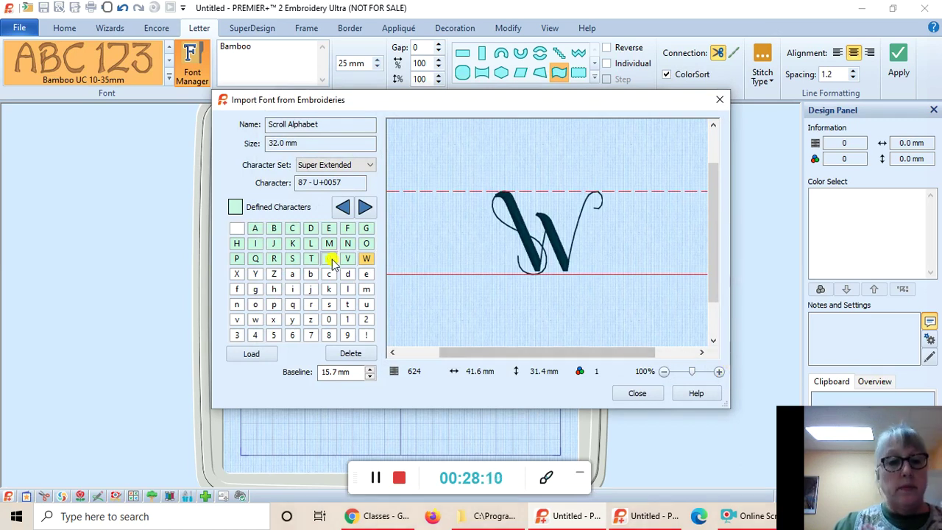
# Load Scroll Letter X.vp4 as the 'X' character and Scroll Letter Y.vp4 as the 'Y' character
pyautogui.click(239, 276)
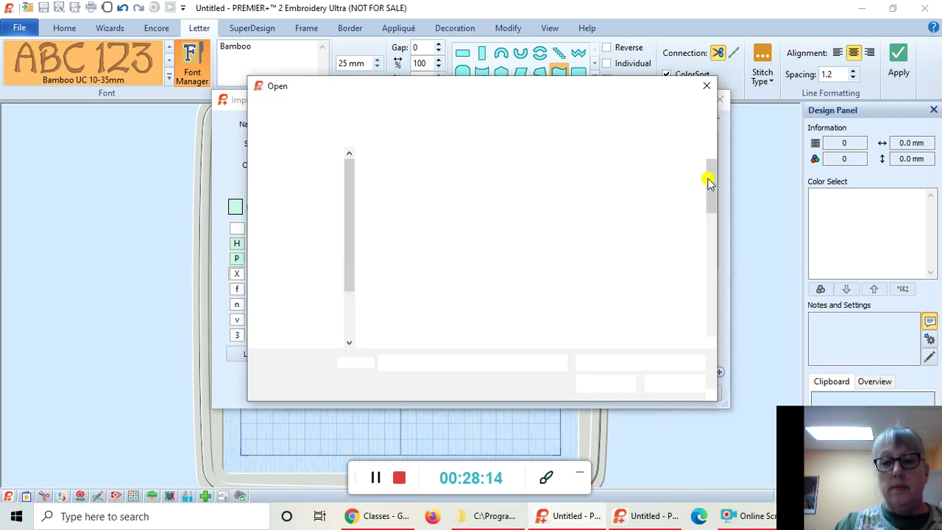
pyautogui.moveTo(711, 179); pyautogui.dragTo(706, 304)
pyautogui.click(425, 294)
pyautogui.click(604, 383)
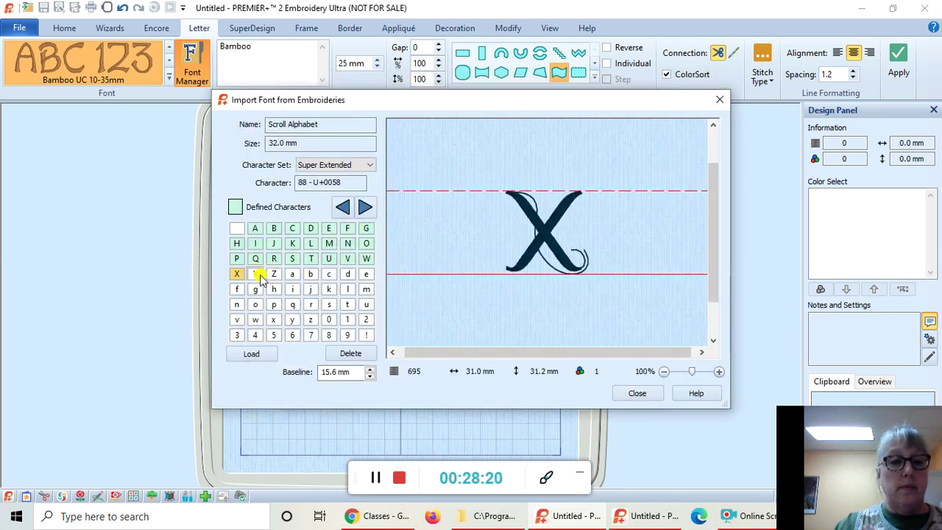
pyautogui.click(260, 273)
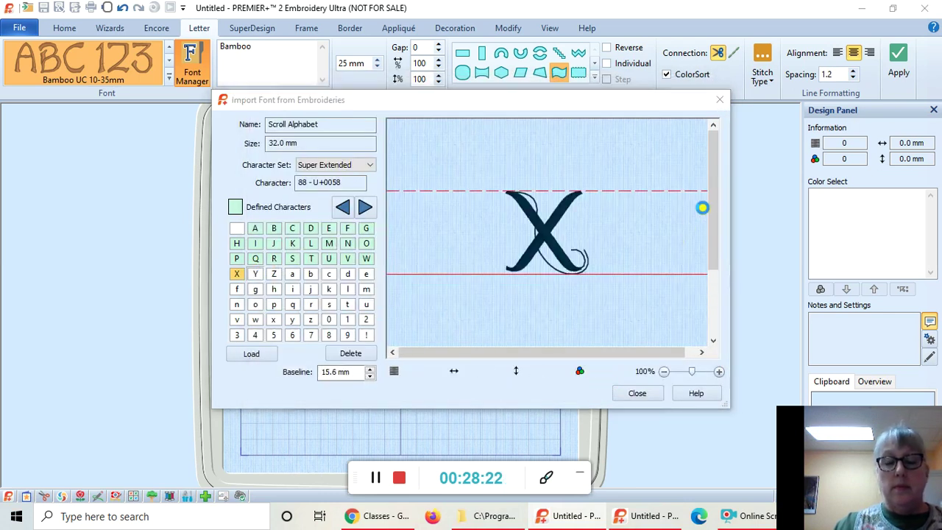
pyautogui.moveTo(714, 200); pyautogui.dragTo(711, 317)
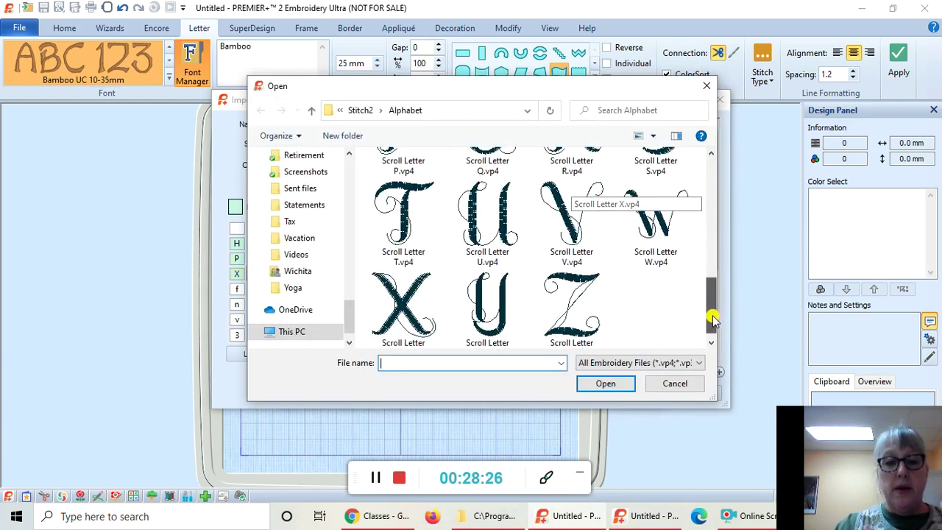
pyautogui.click(491, 315)
pyautogui.click(599, 384)
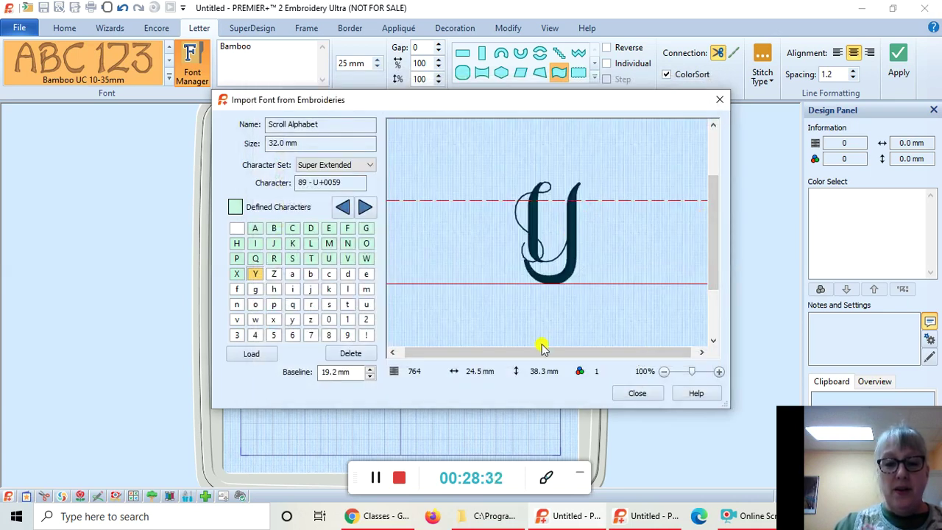
# Load Scroll Letter Z.vp4 as the 'Z' character of the Scroll Alphabet font
pyautogui.click(276, 276)
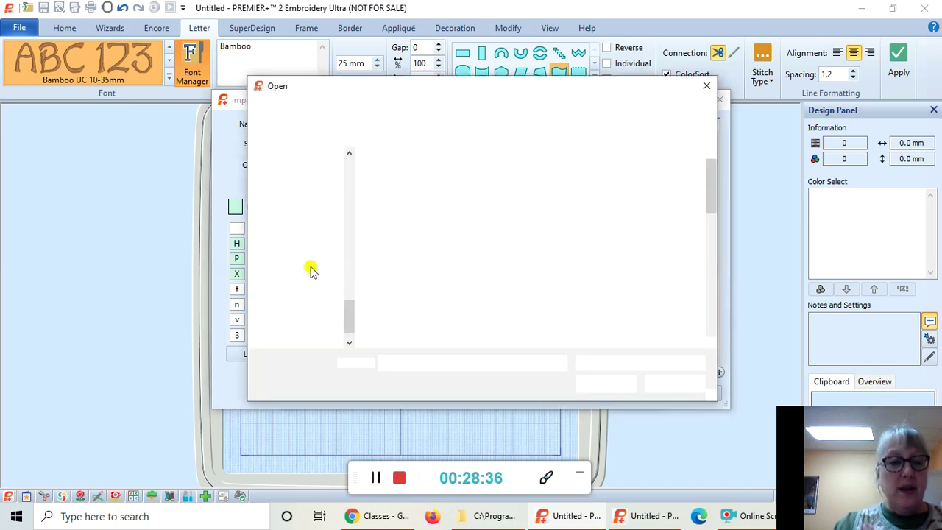
pyautogui.moveTo(712, 195); pyautogui.dragTo(715, 320)
pyautogui.click(571, 305)
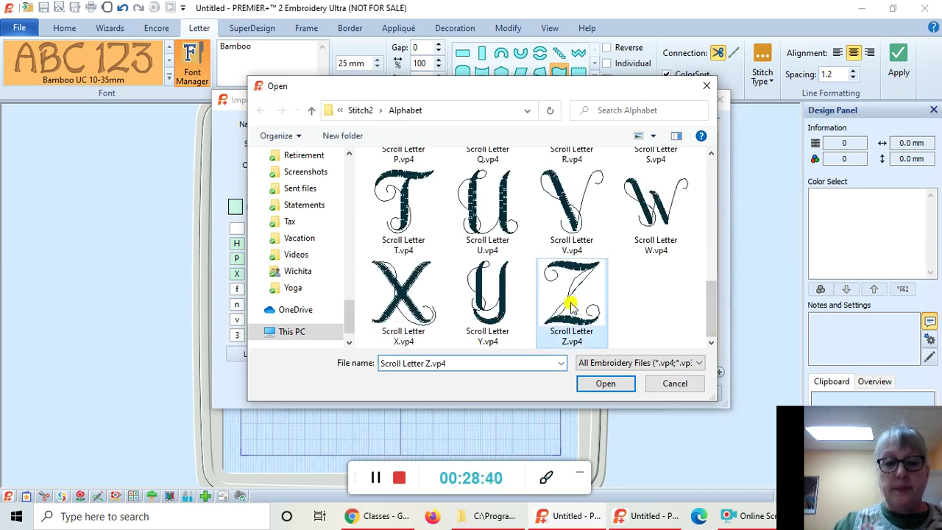
pyautogui.click(606, 382)
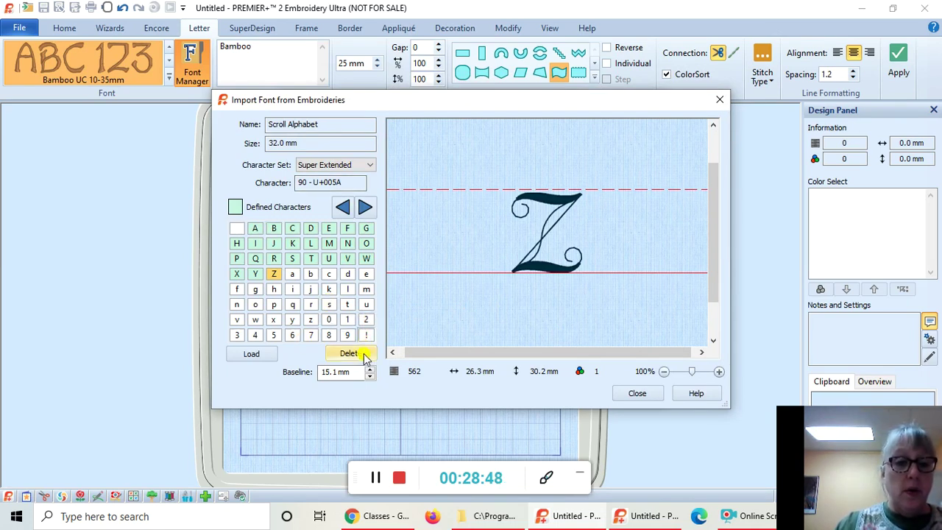
pyautogui.click(358, 214)
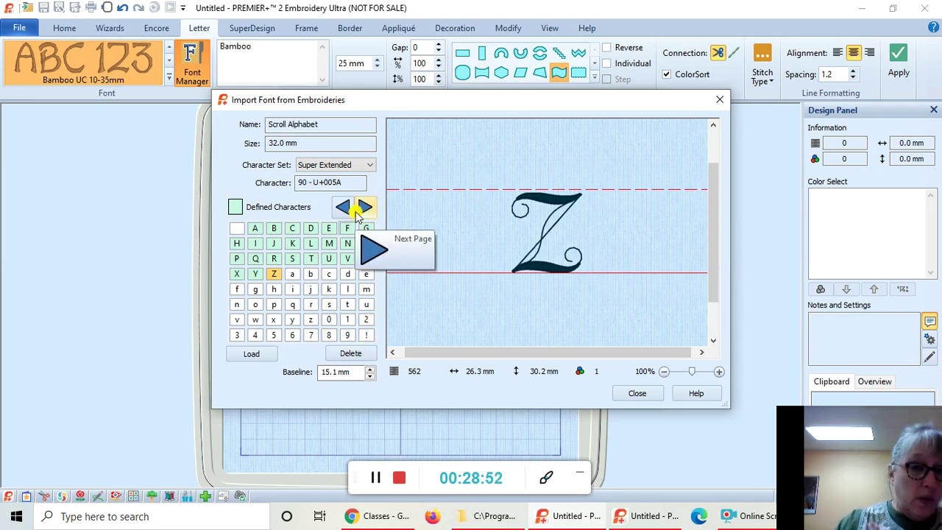
# Load Scroll Dot.vp4 as the period character of the Scroll Alphabet font
pyautogui.click(367, 209)
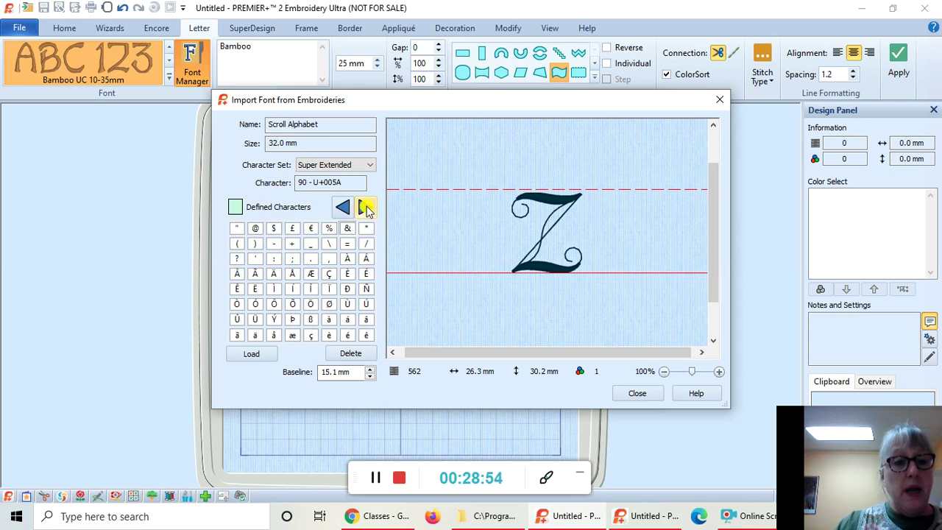
pyautogui.click(315, 258)
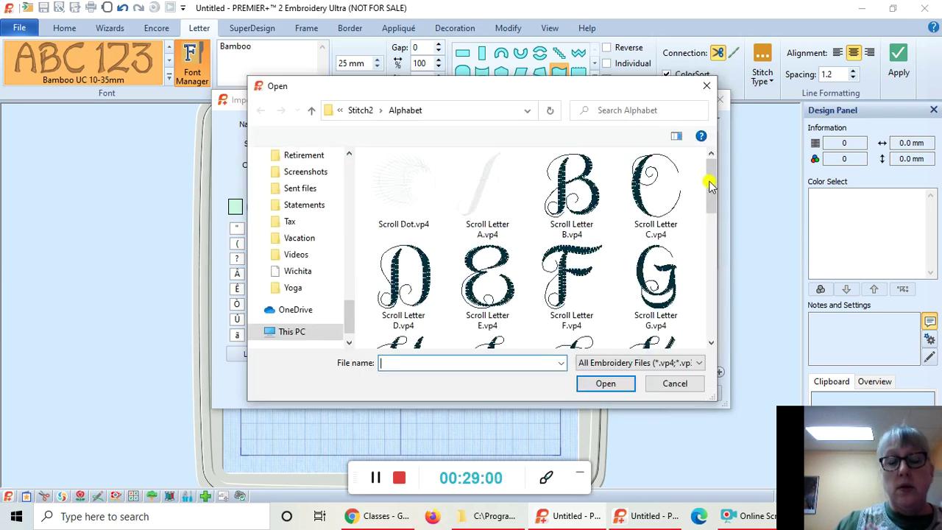
pyautogui.click(403, 173)
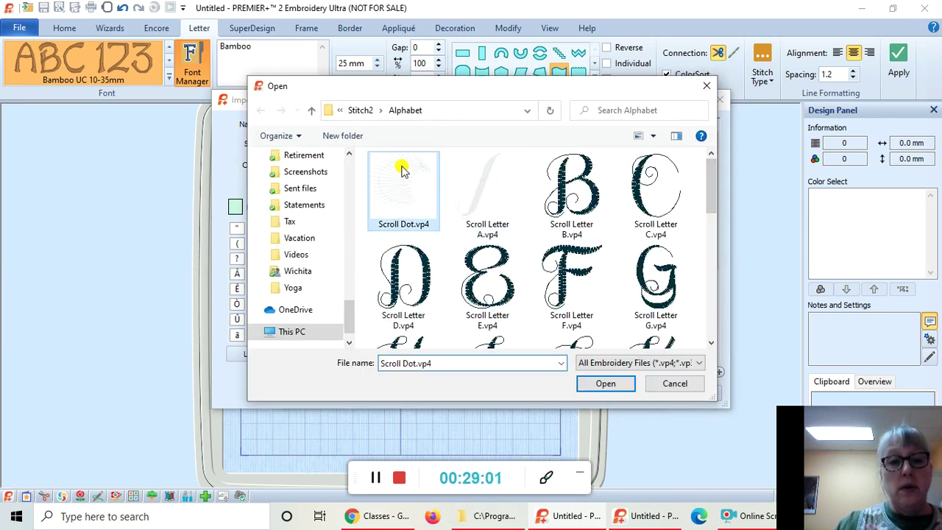
pyautogui.click(596, 390)
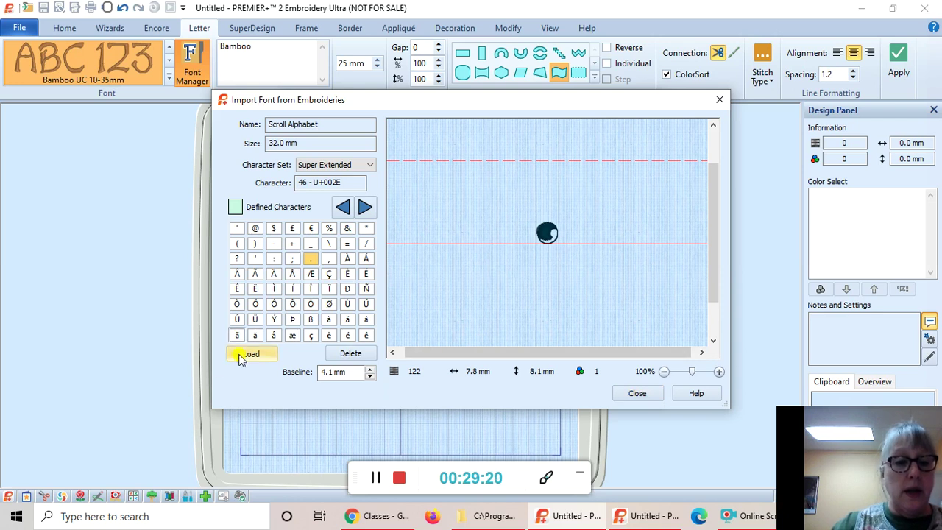
# Review the defined 'A' and 'F' characters, start deleting 'F' and cancel the deletion
pyautogui.click(342, 207)
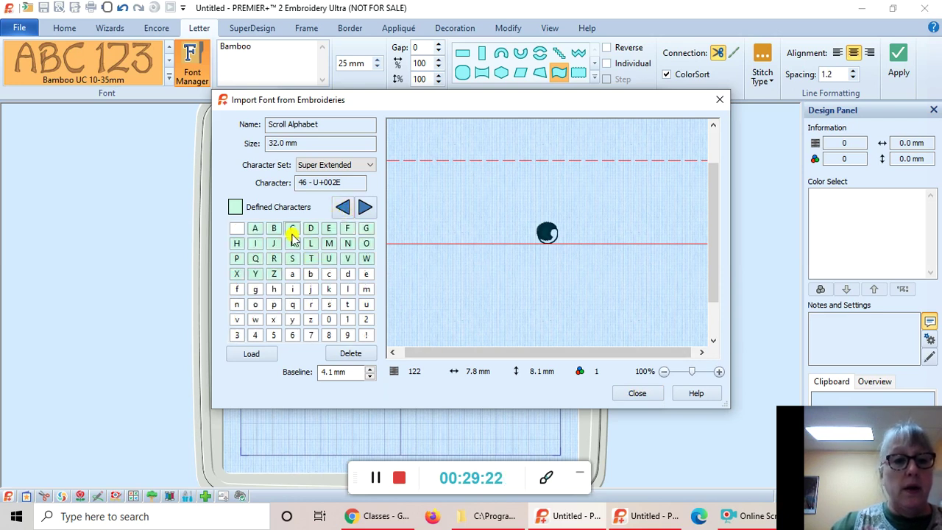
pyautogui.click(255, 229)
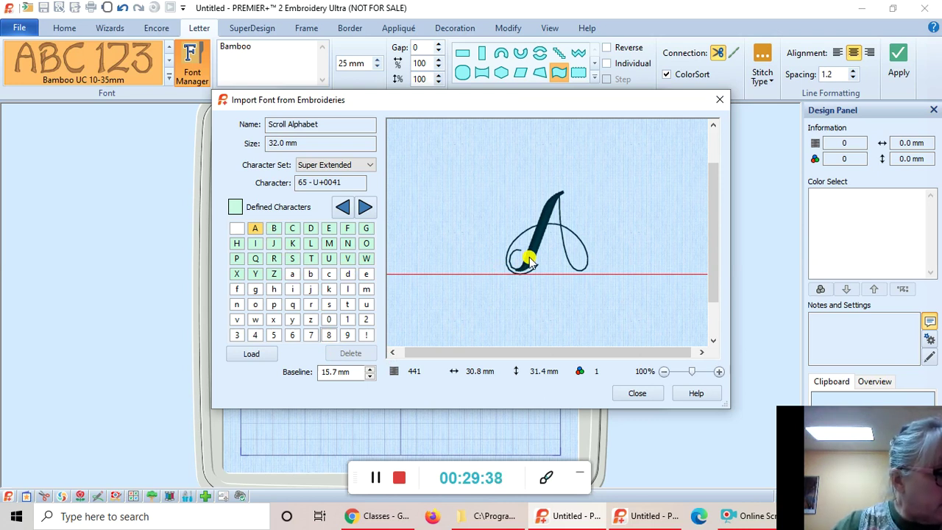
pyautogui.click(348, 228)
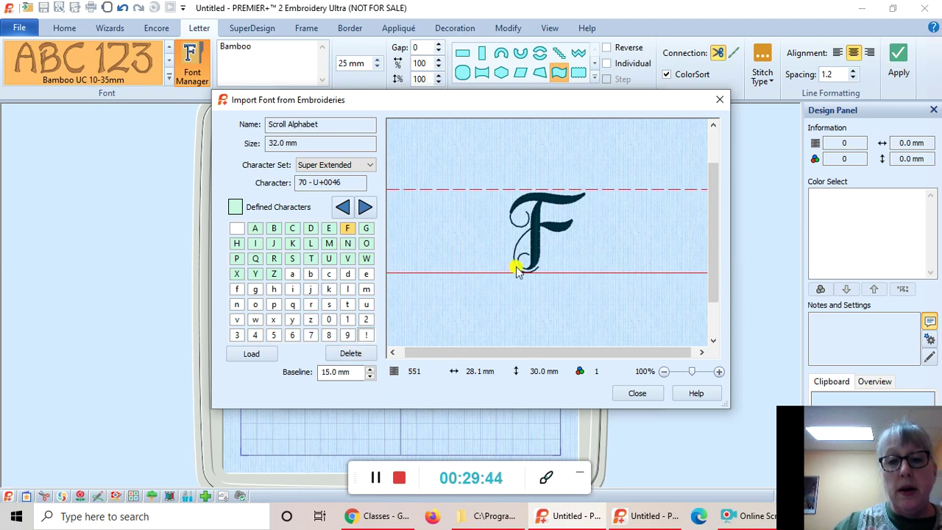
pyautogui.click(347, 356)
pyautogui.click(564, 287)
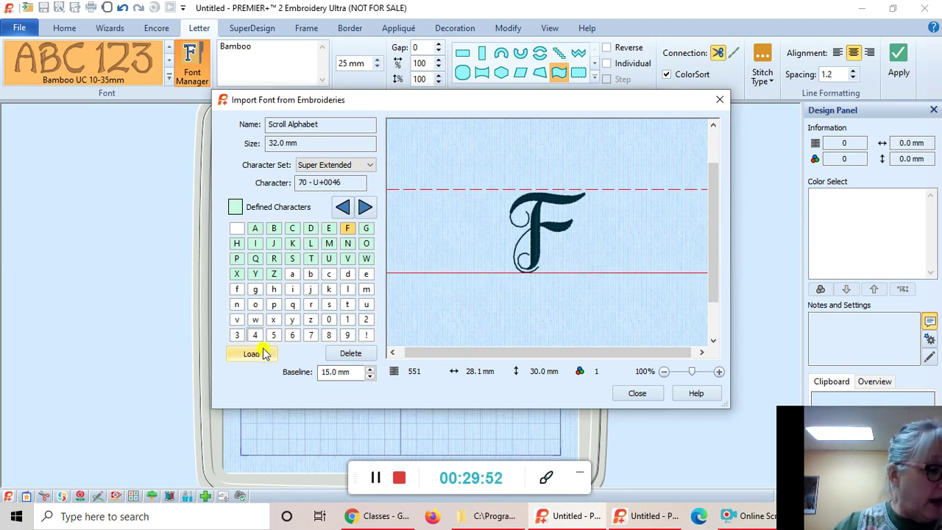
# Finish the font import and close Font Manager
pyautogui.click(650, 395)
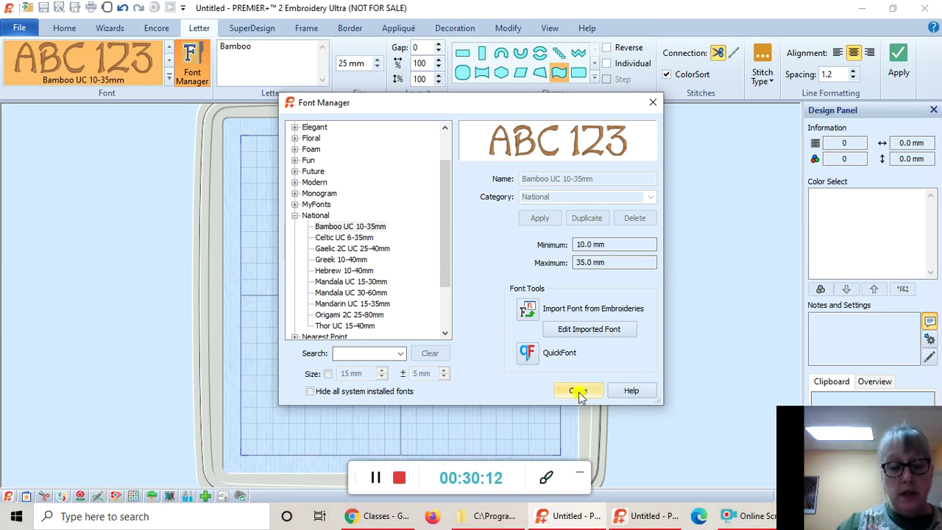
pyautogui.moveTo(473, 106); pyautogui.dragTo(420, 154)
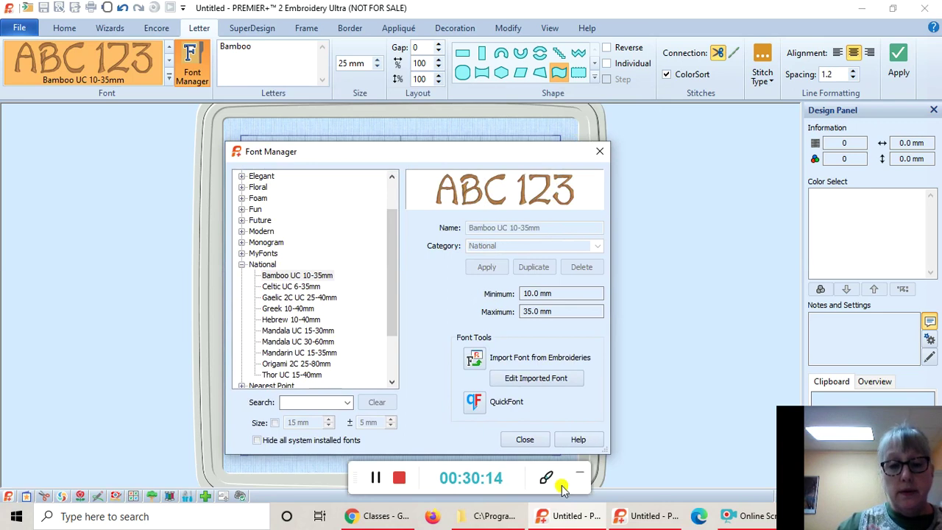
pyautogui.click(525, 439)
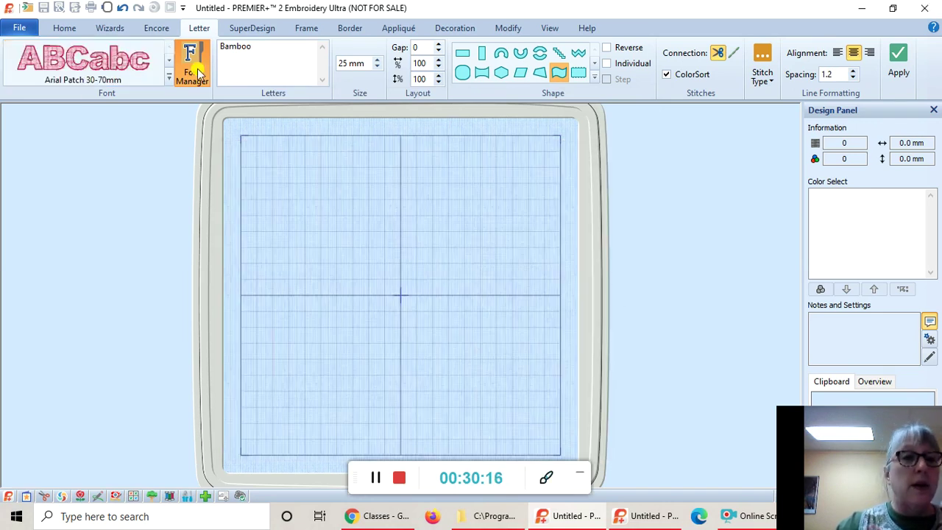
# Set the lettering font to Scroll Alphabet from the MyFonts category
pyautogui.click(167, 76)
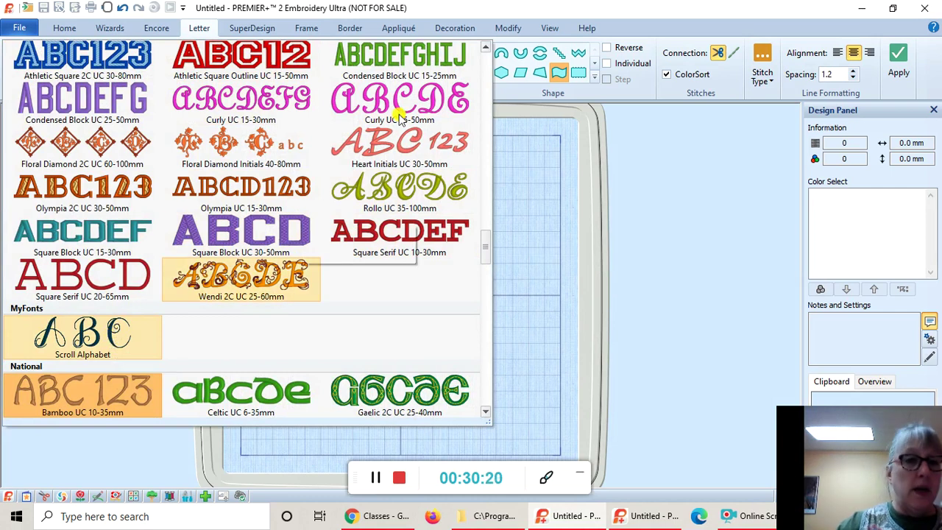
pyautogui.click(192, 27)
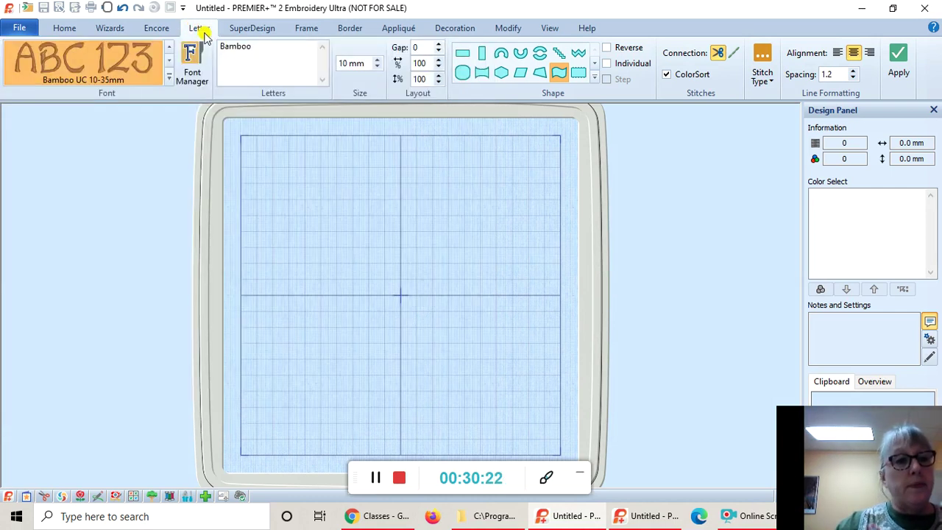
pyautogui.click(169, 76)
pyautogui.click(172, 79)
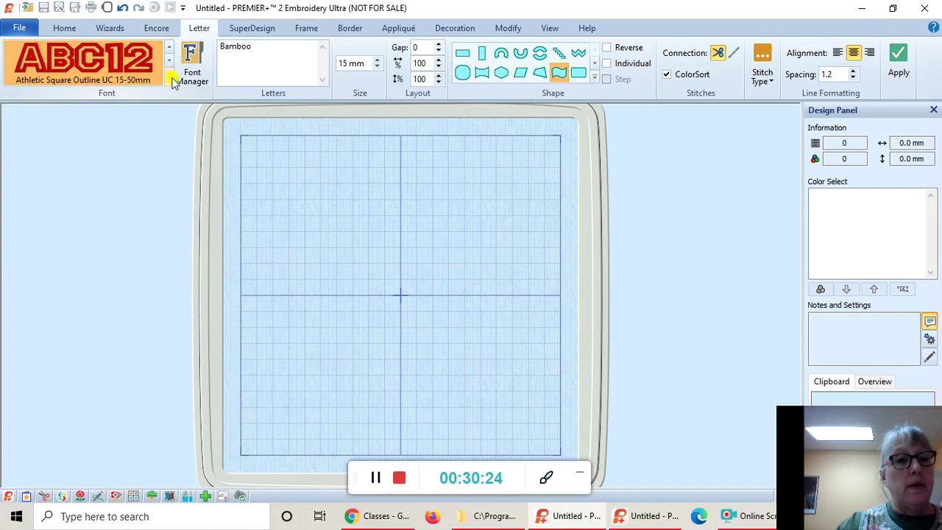
pyautogui.click(170, 77)
pyautogui.scroll(-3, 164, 252)
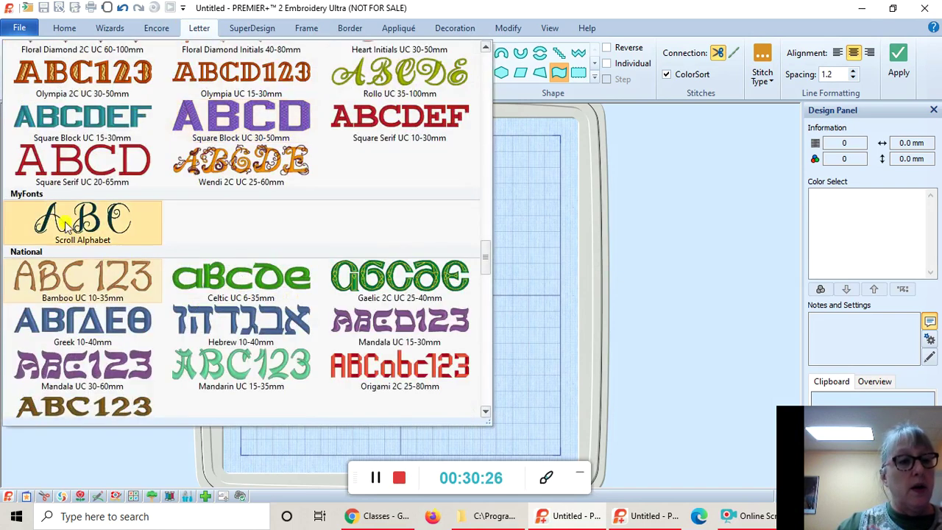
pyautogui.click(123, 219)
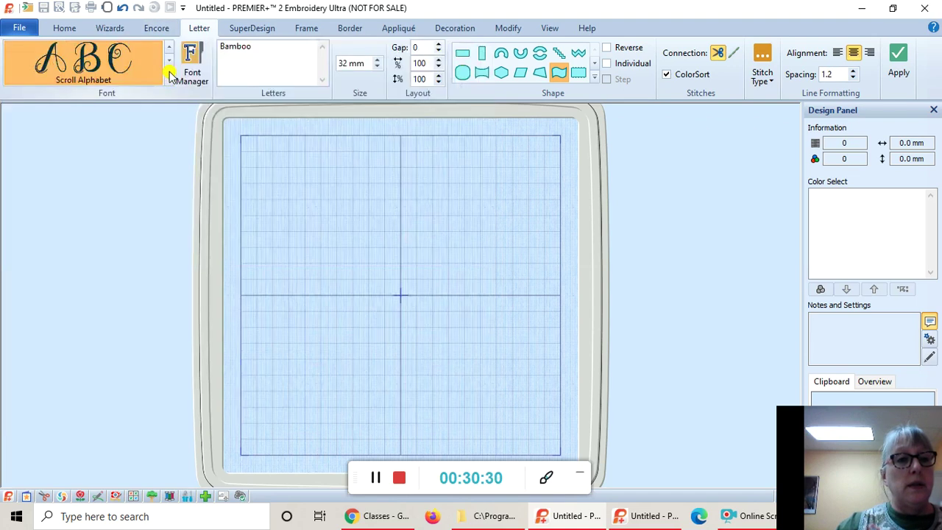
# Reselect the Scroll Alphabet font, replace the lettering text with "DM" and place it in the hoop
pyautogui.click(169, 62)
pyautogui.click(168, 48)
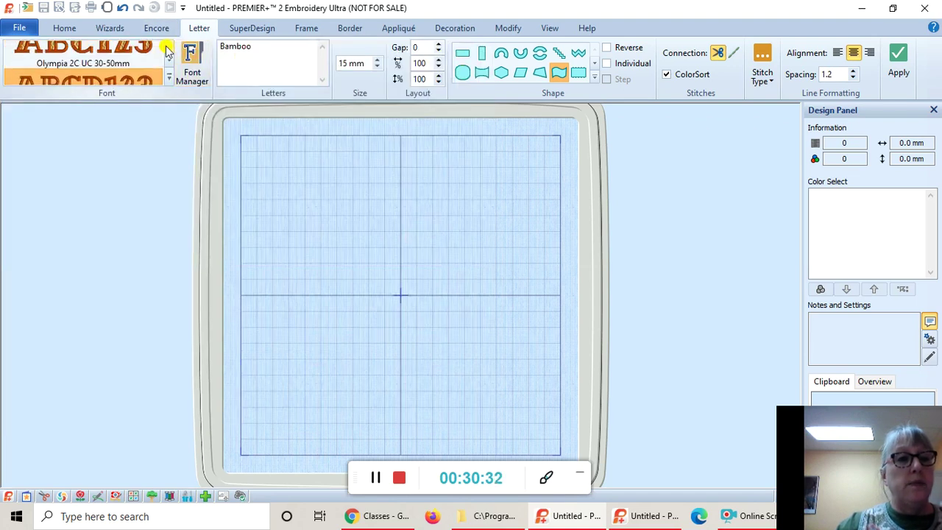
pyautogui.click(169, 75)
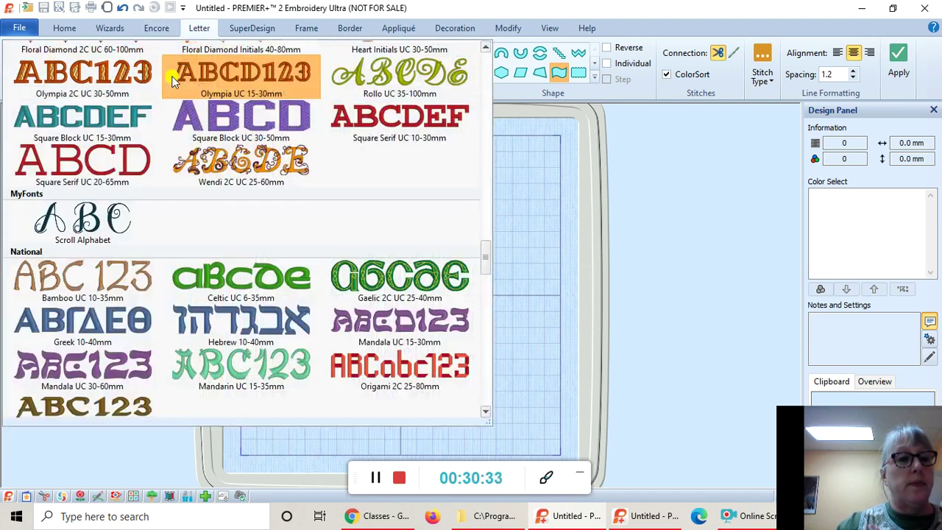
pyautogui.click(81, 220)
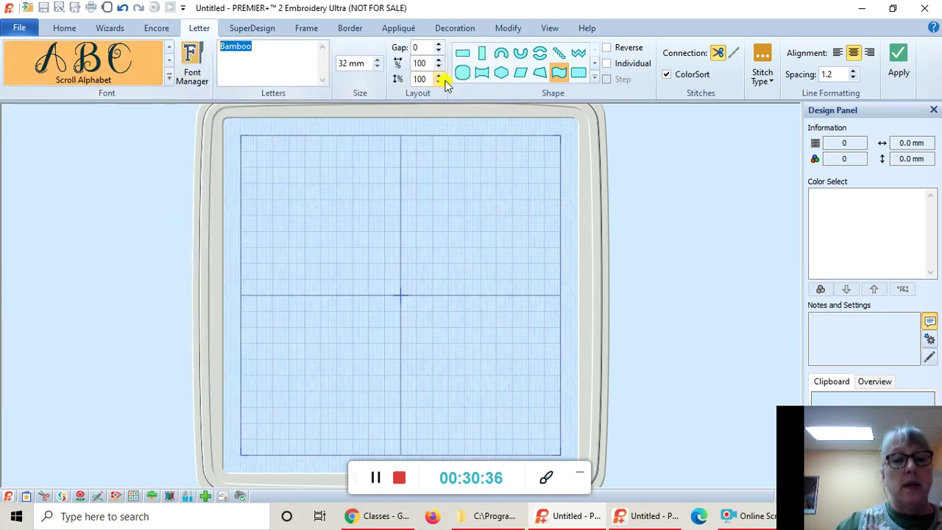
pyautogui.write('DM')
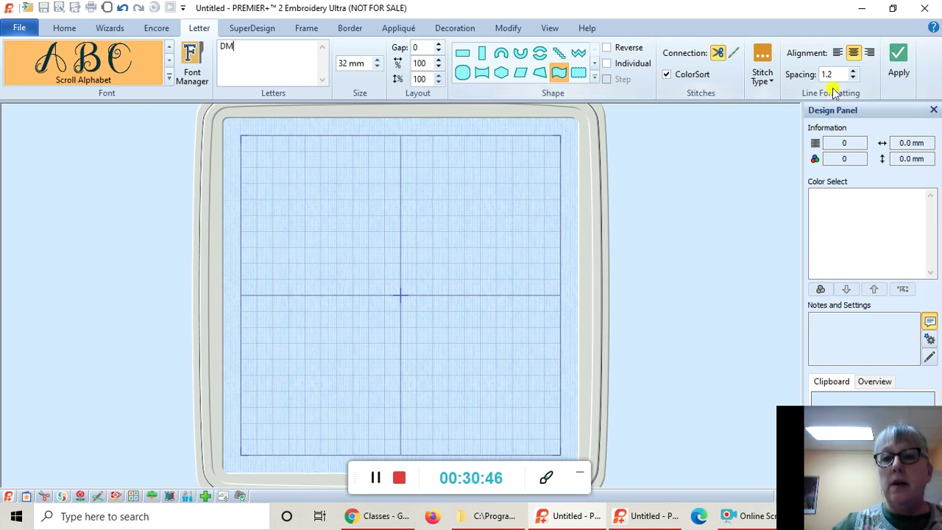
pyautogui.click(899, 70)
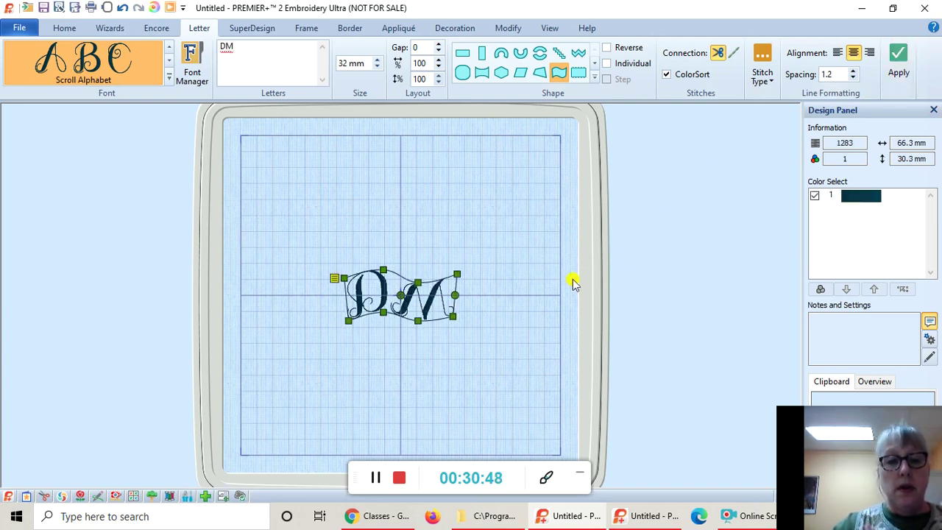
# Place another "DM" lettering using the oval shape and move it to the upper part of the hoop
pyautogui.click(462, 74)
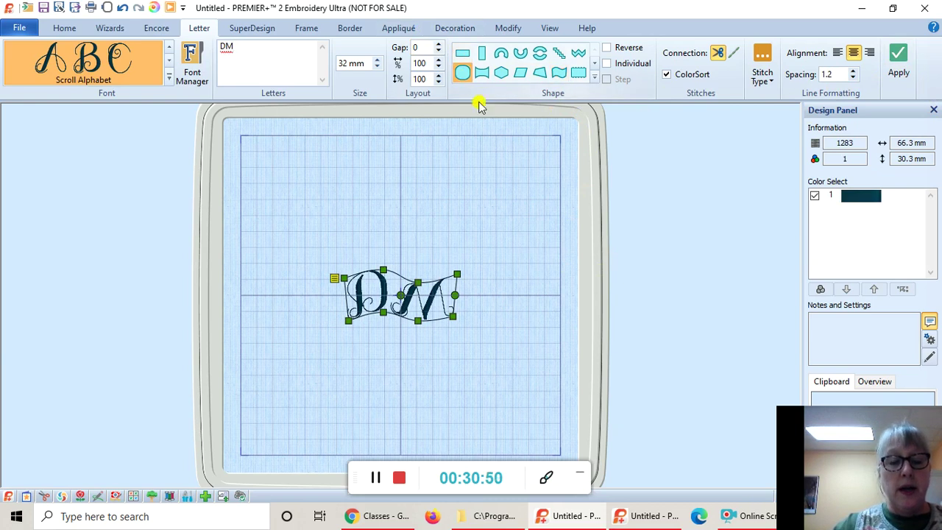
pyautogui.click(902, 59)
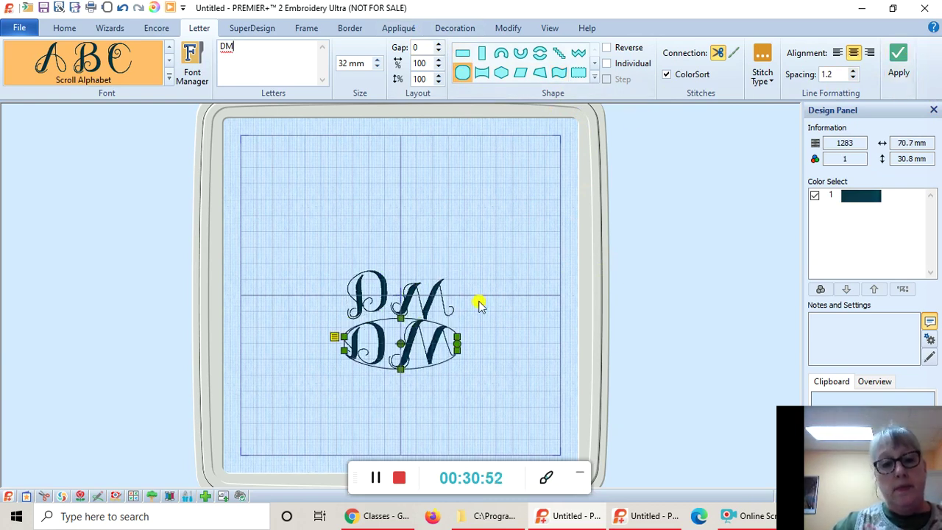
pyautogui.moveTo(420, 346); pyautogui.dragTo(431, 203)
# Delete the wave-shaped "DM" lettering at the hoop centre and check the oval-shaped one above it
pyautogui.click(404, 286)
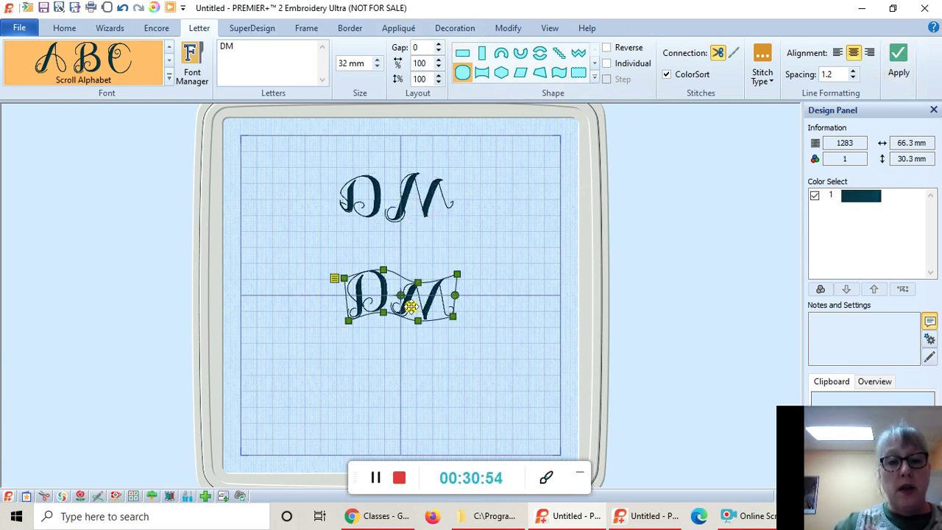
pyautogui.press('Delete')
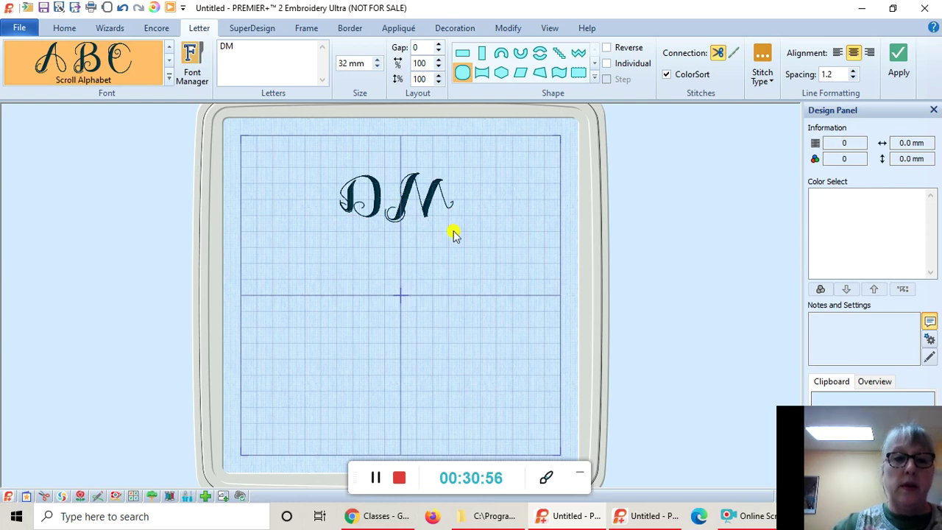
pyautogui.click(423, 198)
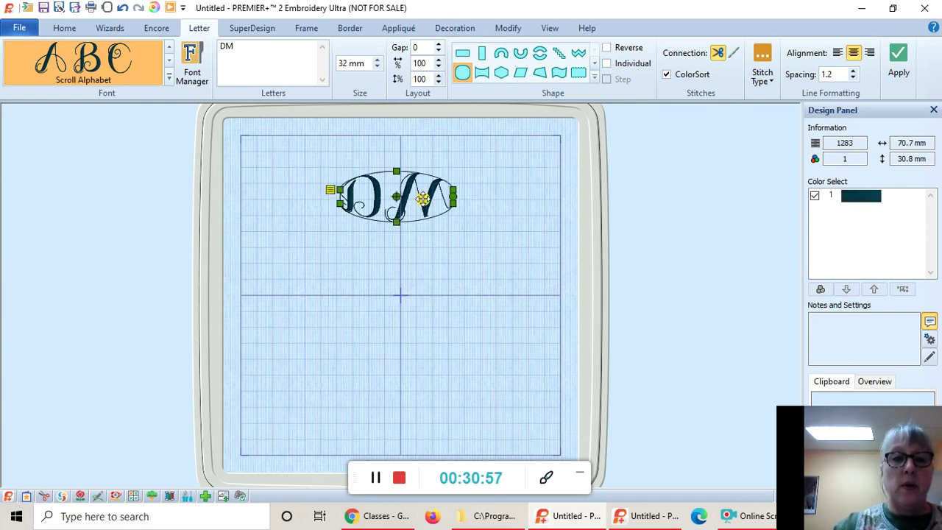
pyautogui.click(429, 248)
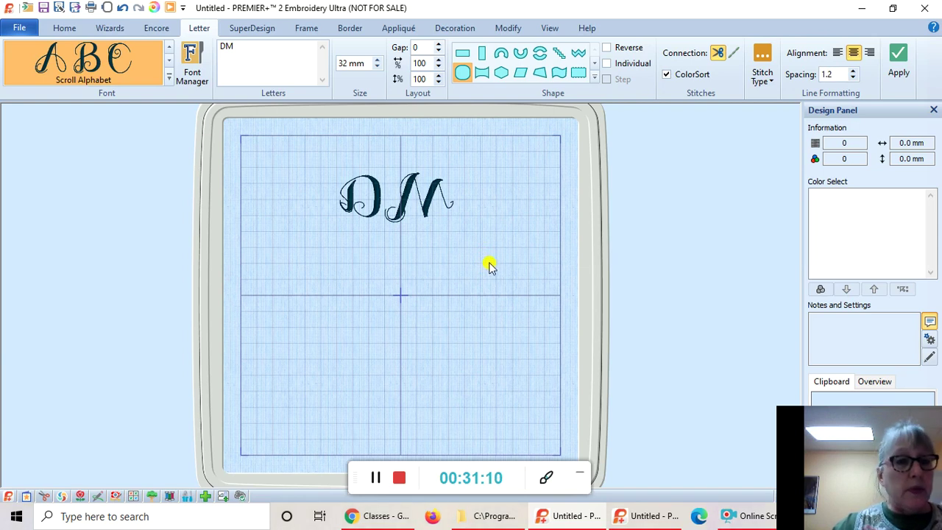
# Place new oval-shaped lettering "PMD" in the Scroll Alphabet font and delete the "DM" lettering above it
pyautogui.click(256, 50)
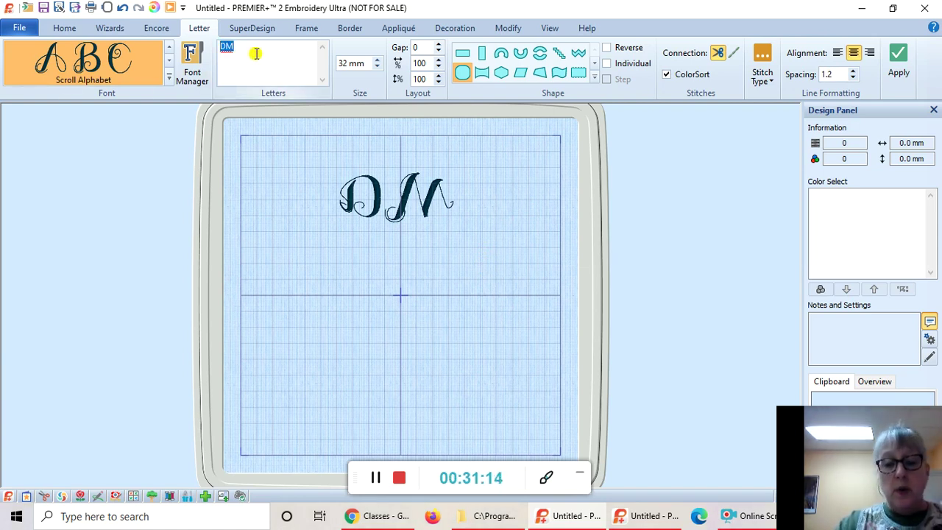
pyautogui.write('/d')
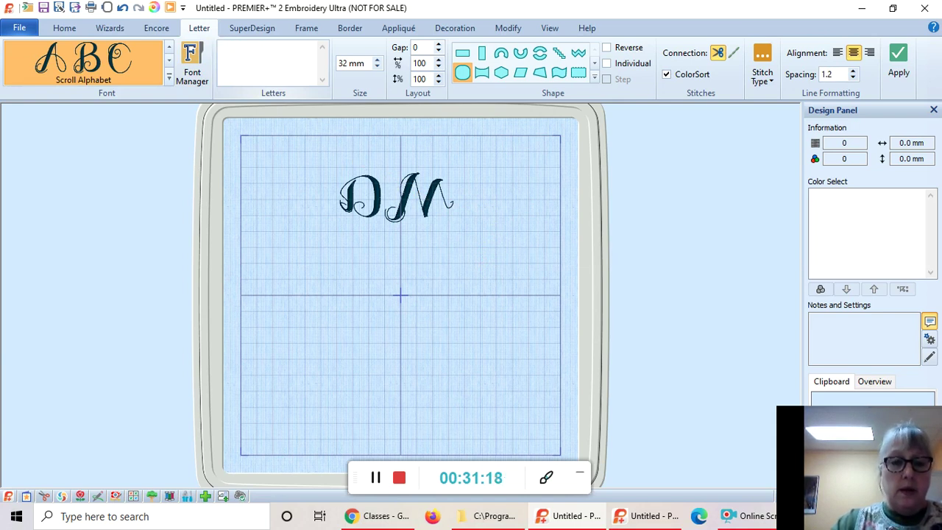
pyautogui.write('M')
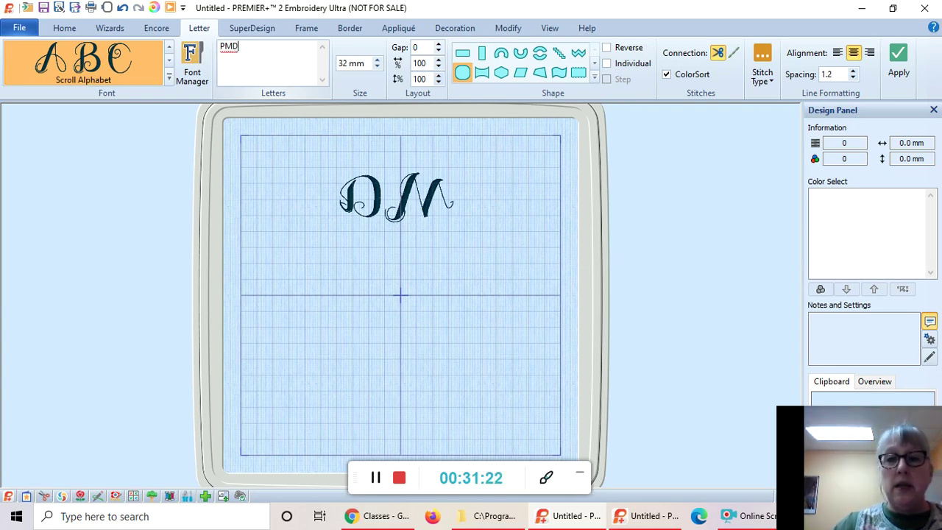
pyautogui.click(899, 58)
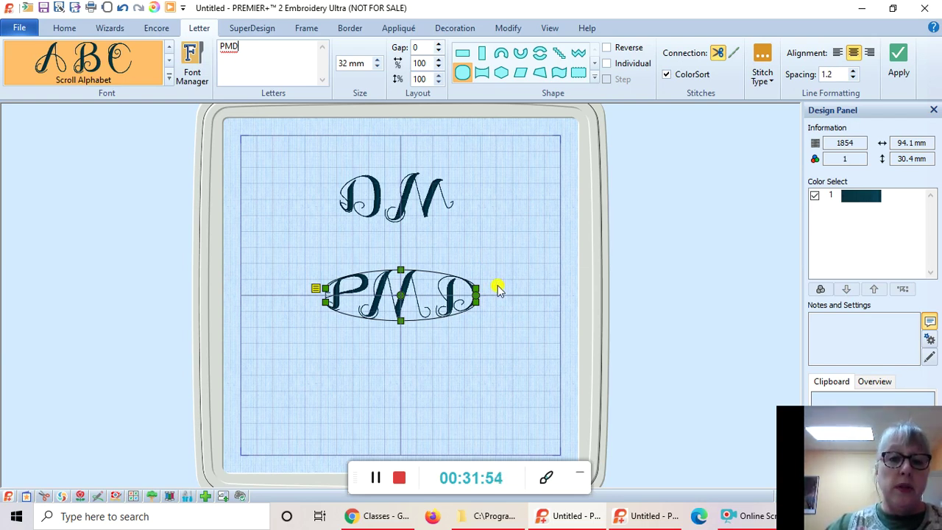
pyautogui.click(439, 198)
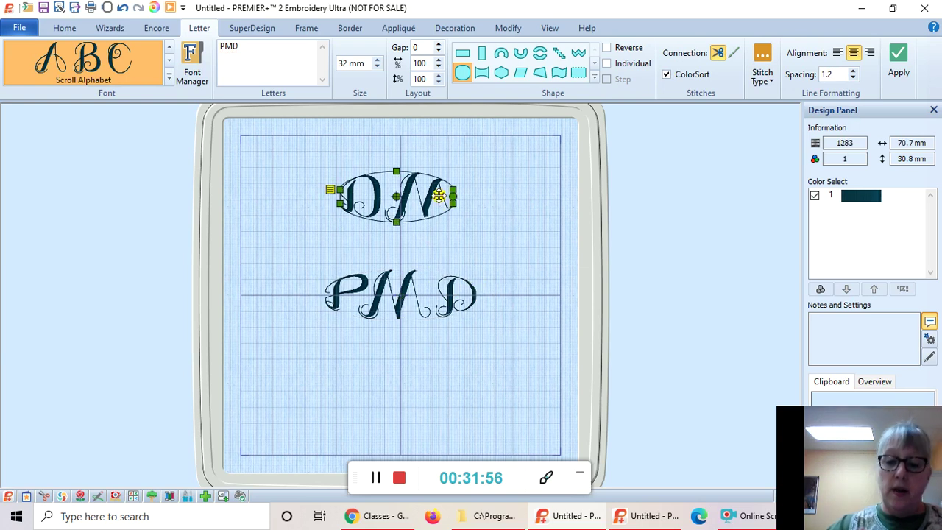
pyautogui.press('Delete')
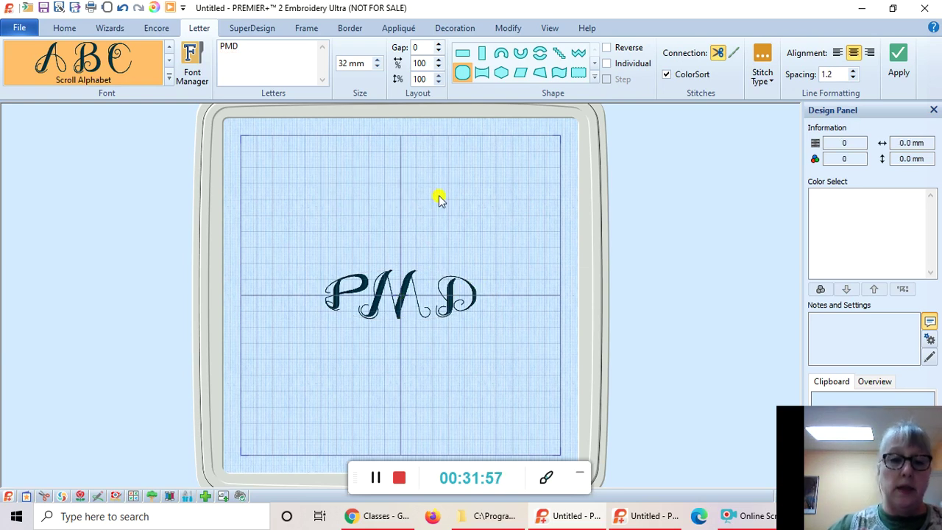
# Stretch the "PMD" lettering taller and slightly wider, then deselect it
pyautogui.click(404, 291)
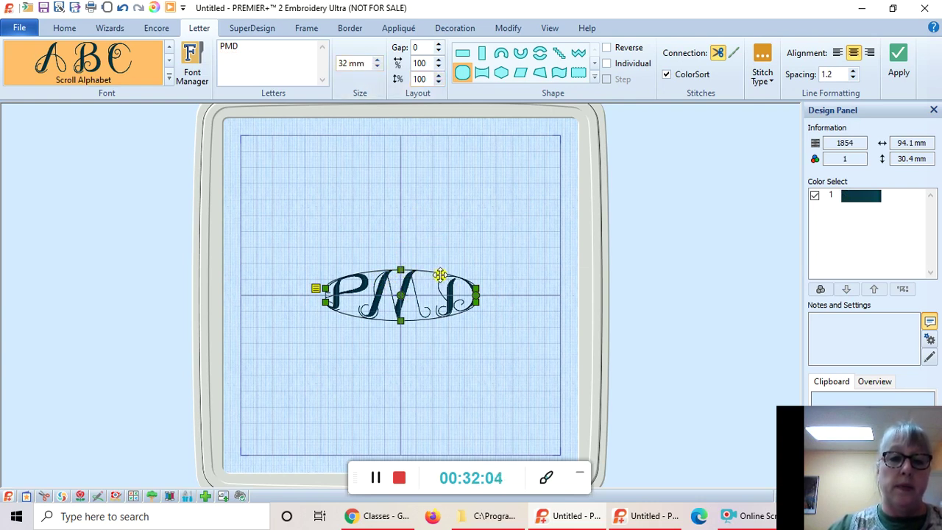
pyautogui.moveTo(474, 285)
pyautogui.mouseDown()
pyautogui.moveTo(488, 261)
pyautogui.moveTo(487, 274)
pyautogui.mouseUp()
pyautogui.click(519, 269)
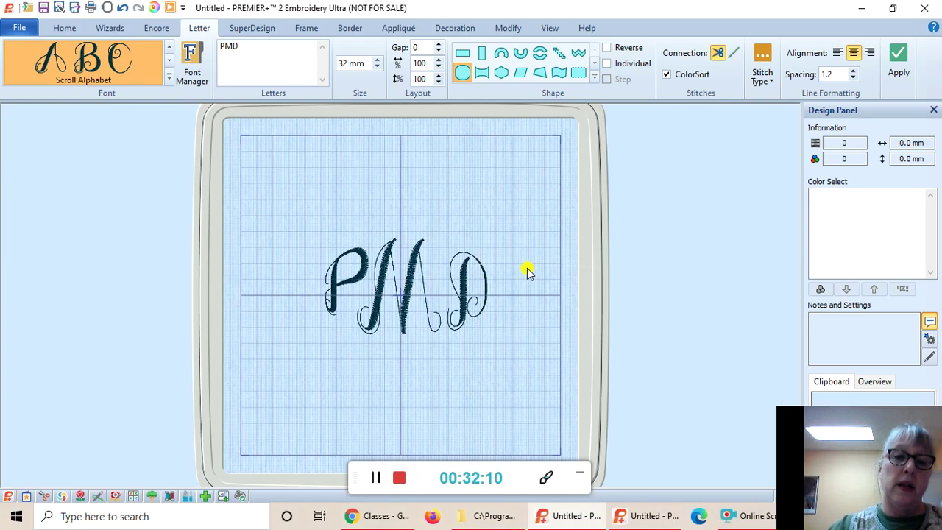
# Save the design in the My Designs folder under the name PMD in Husqvarna Viking / Pfaff (*.vp4) format
pyautogui.click(22, 28)
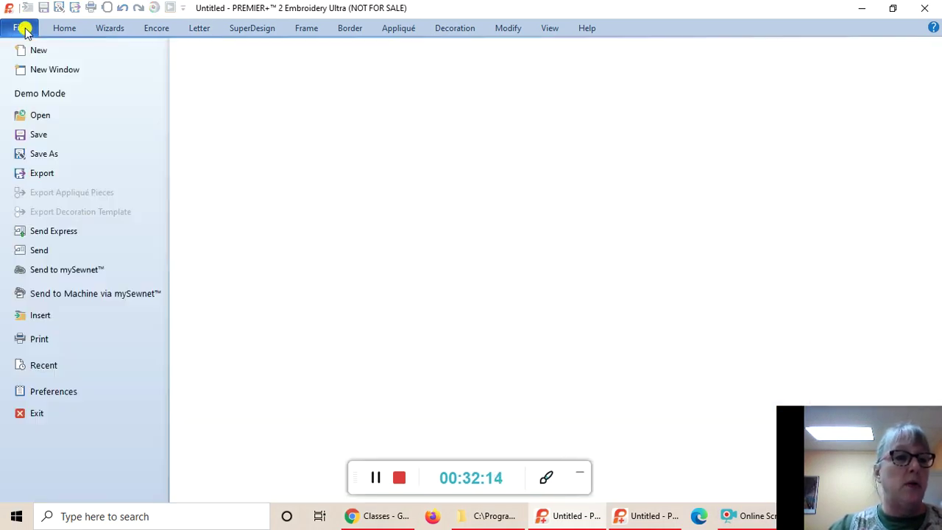
pyautogui.click(37, 155)
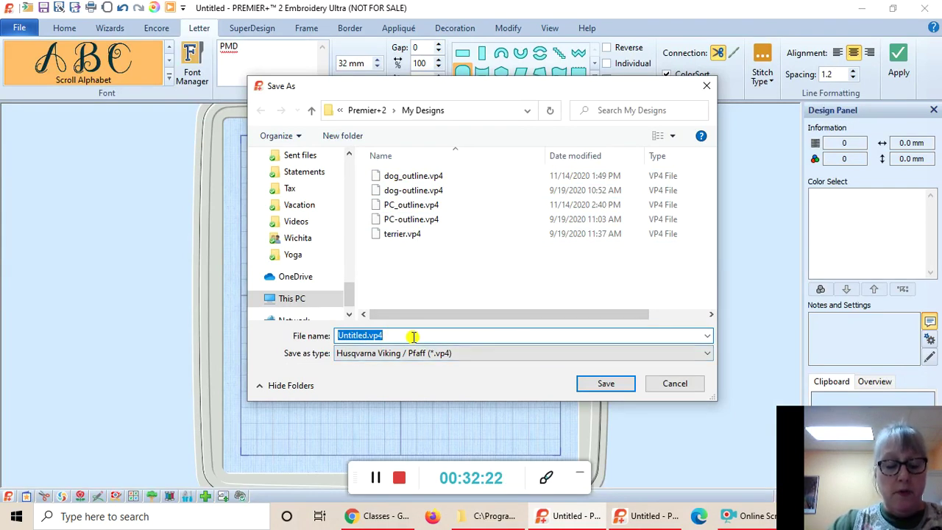
pyautogui.write('d')
pyautogui.press('BackSpace')
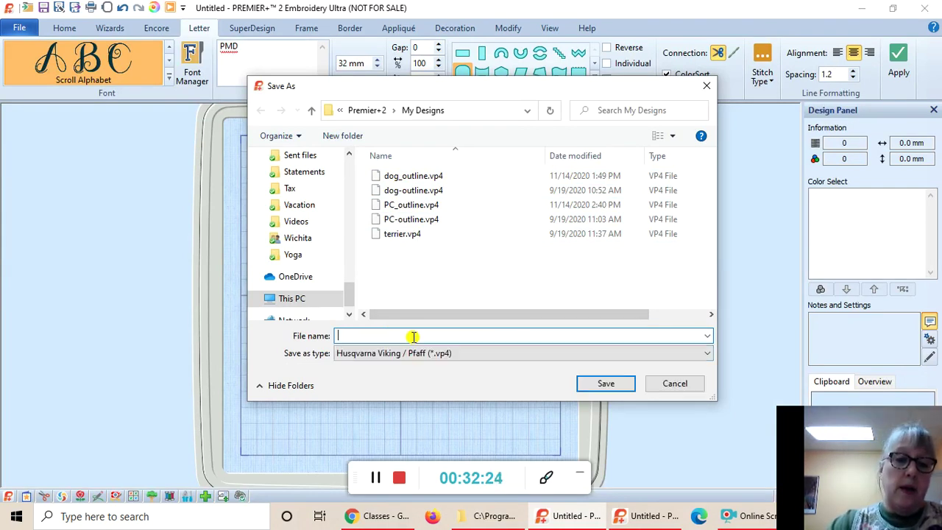
pyautogui.write('PMD')
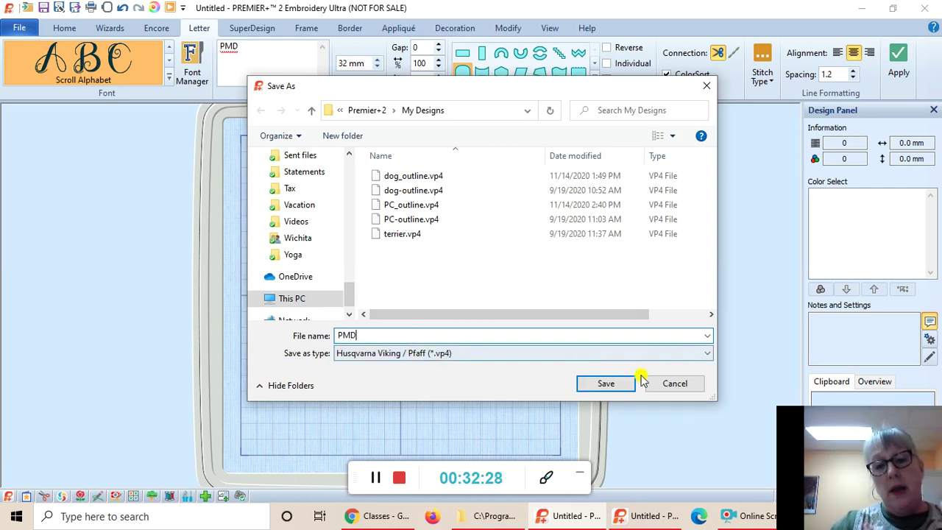
pyautogui.click(605, 383)
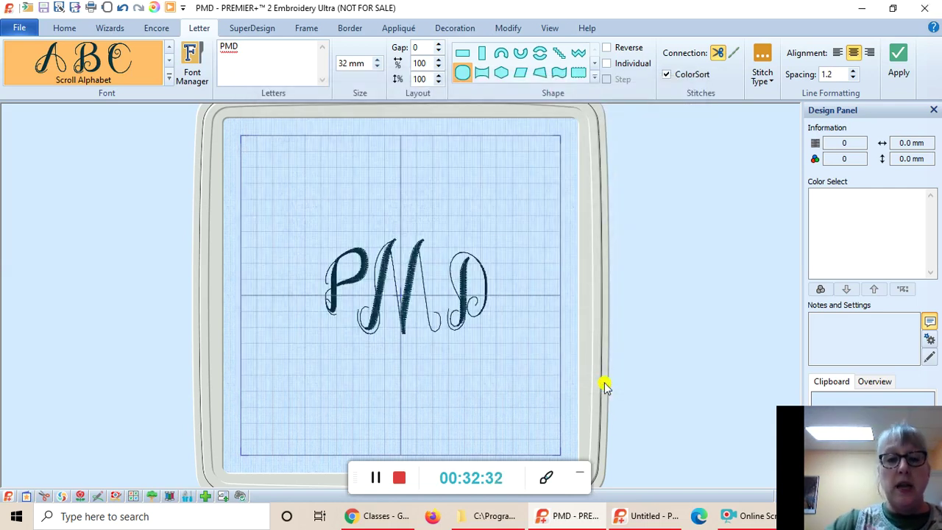
# Select the oval "PMD" lettering and reduce its height slightly to about 59.3 mm from its upper edge
pyautogui.click(377, 257)
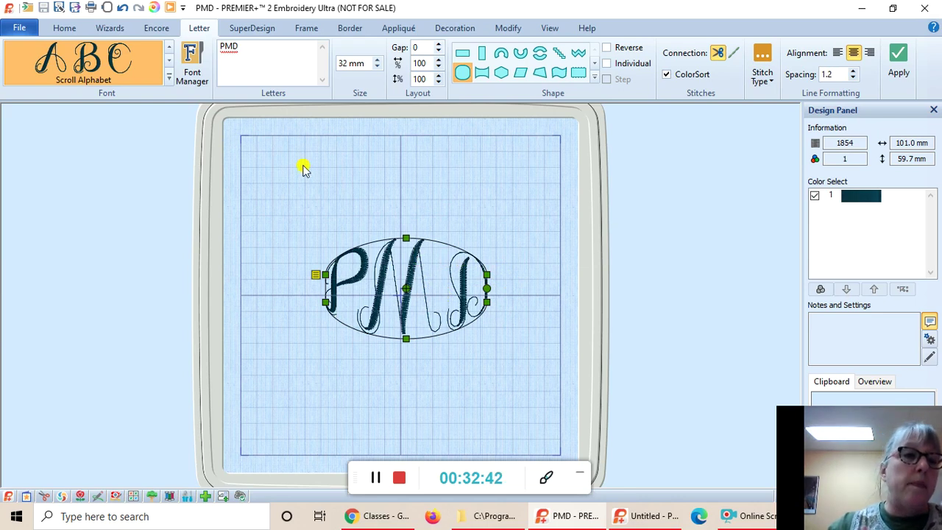
pyautogui.click(22, 28)
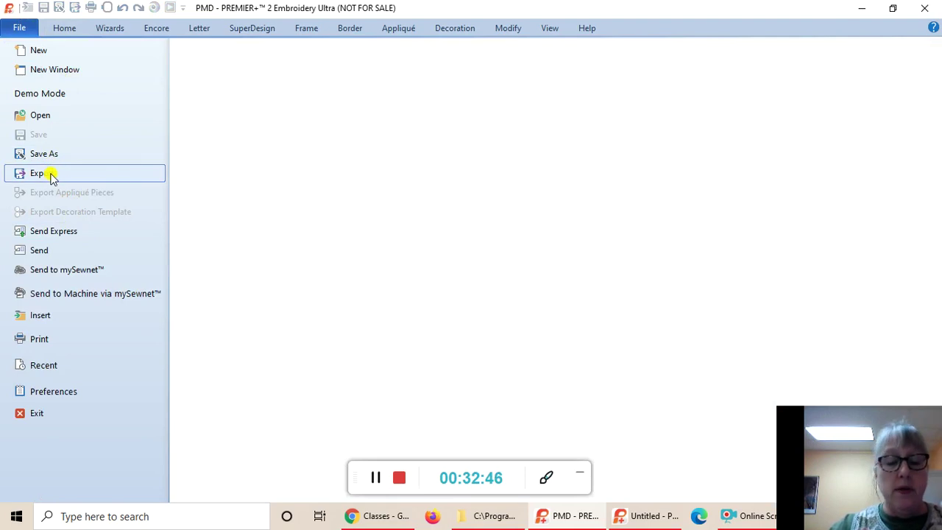
pyautogui.click(50, 28)
pyautogui.moveTo(407, 233)
pyautogui.mouseDown()
pyautogui.moveTo(404, 223)
pyautogui.moveTo(406, 239)
pyautogui.mouseUp()
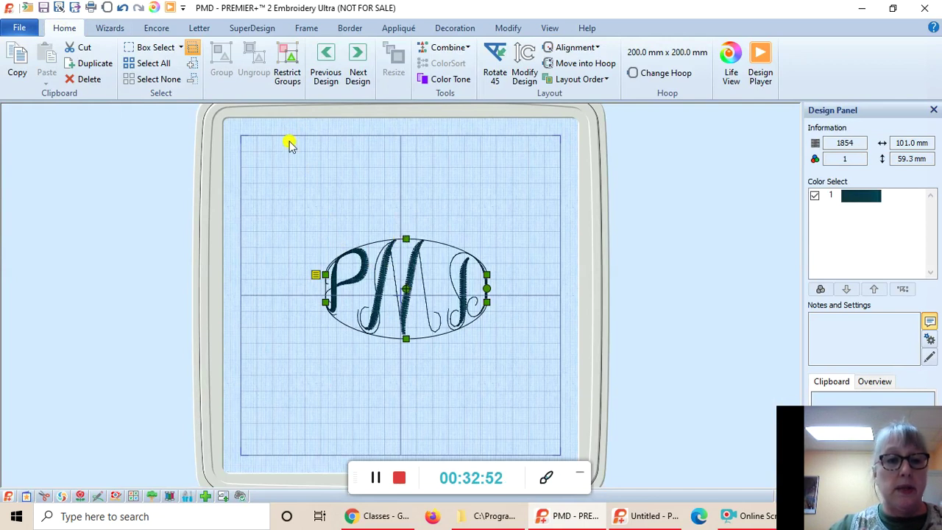
# Export the design in Husqvarna Viking / Pfaff (.vp3) format to the My Designs folder as PMDExported.vp3
pyautogui.click(20, 30)
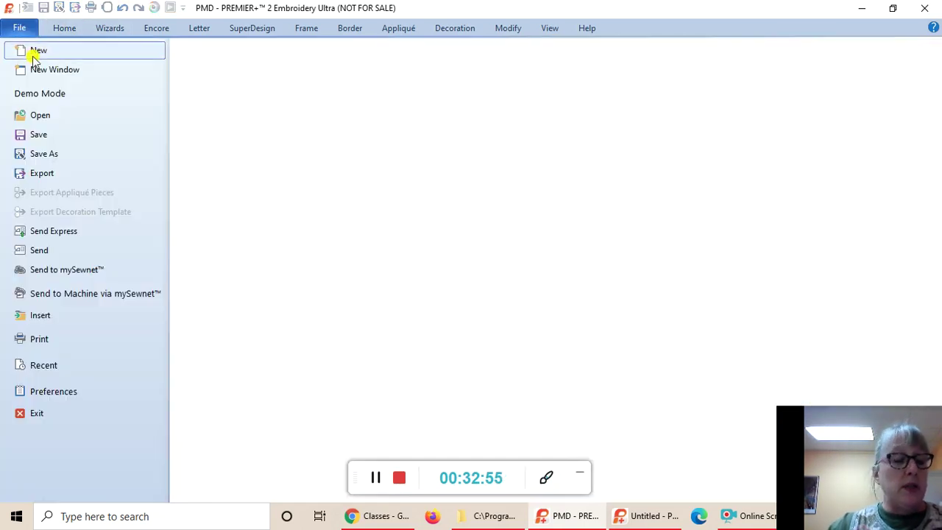
pyautogui.click(59, 176)
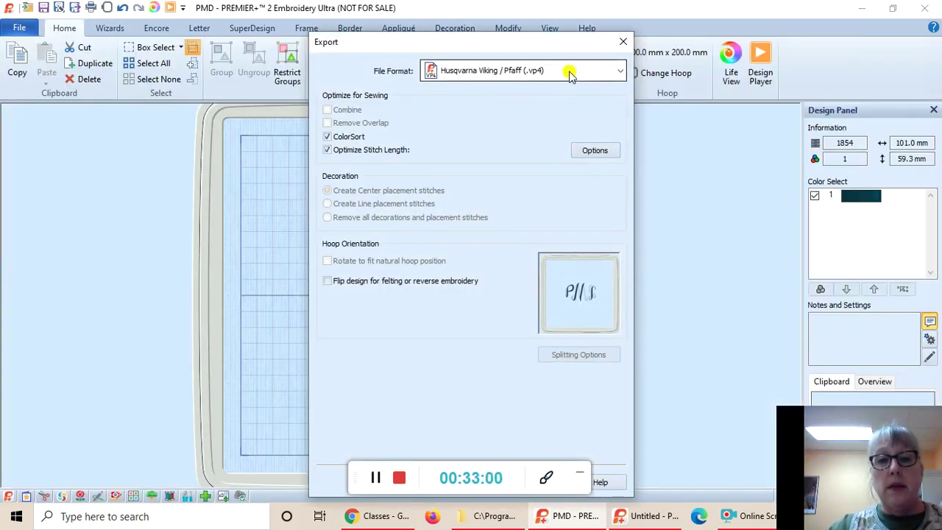
pyautogui.click(570, 74)
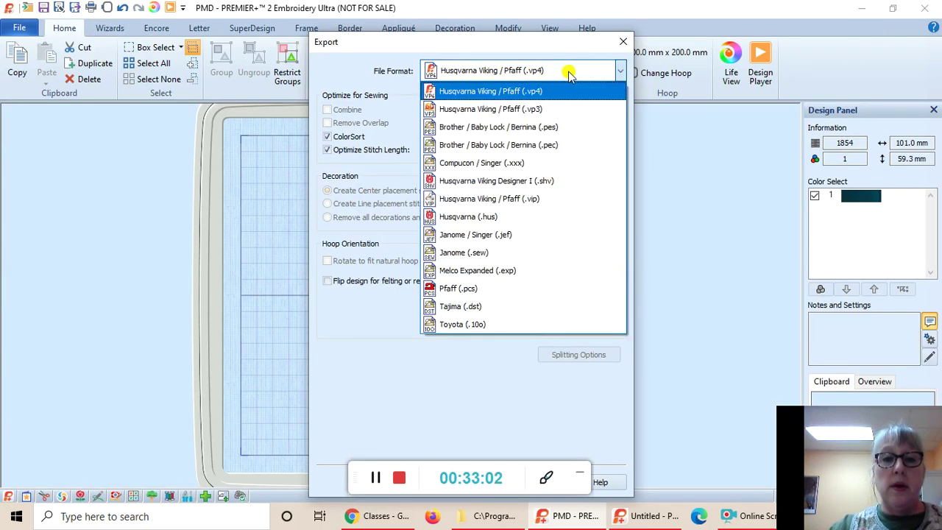
pyautogui.click(530, 111)
pyautogui.click(616, 71)
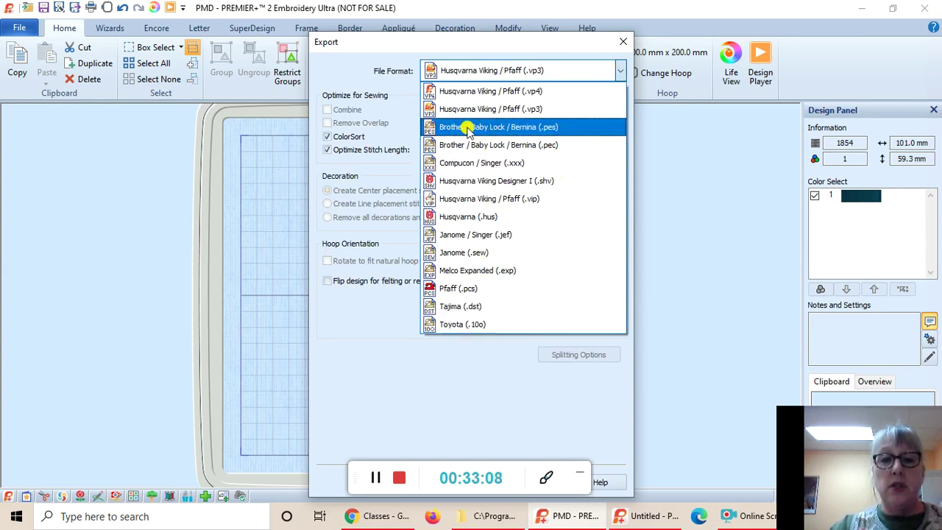
pyautogui.click(616, 70)
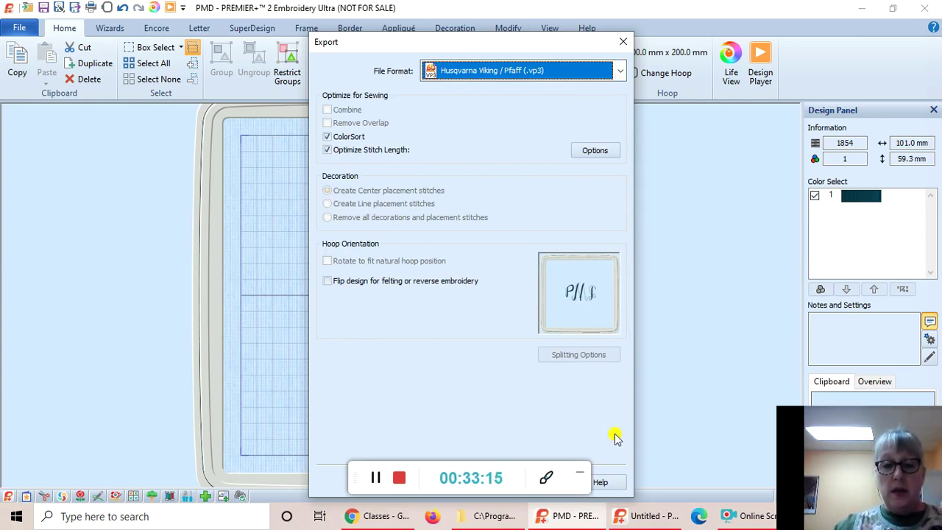
pyautogui.moveTo(421, 40); pyautogui.dragTo(462, 20)
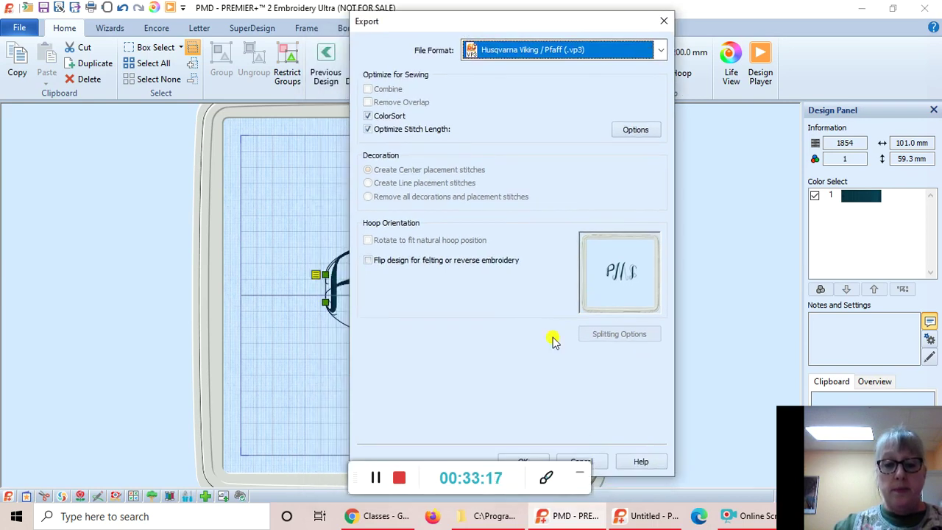
pyautogui.click(524, 457)
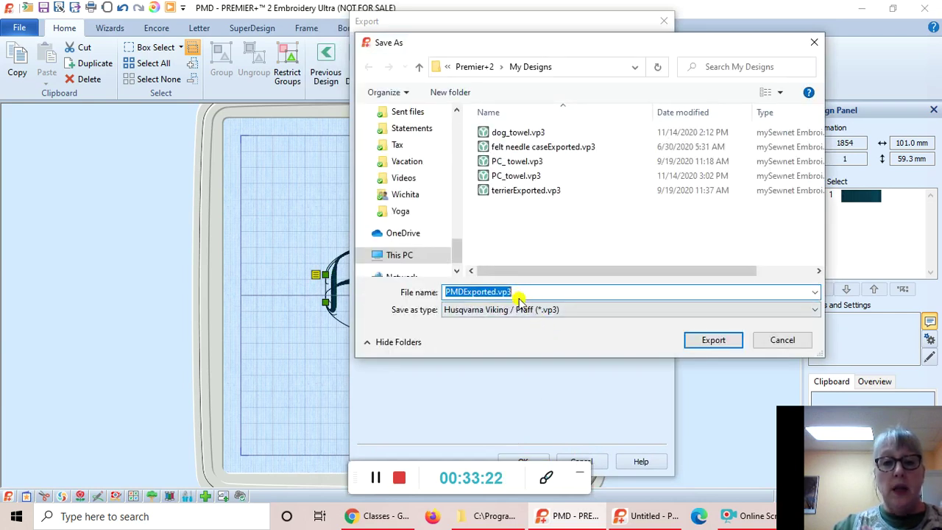
pyautogui.click(507, 292)
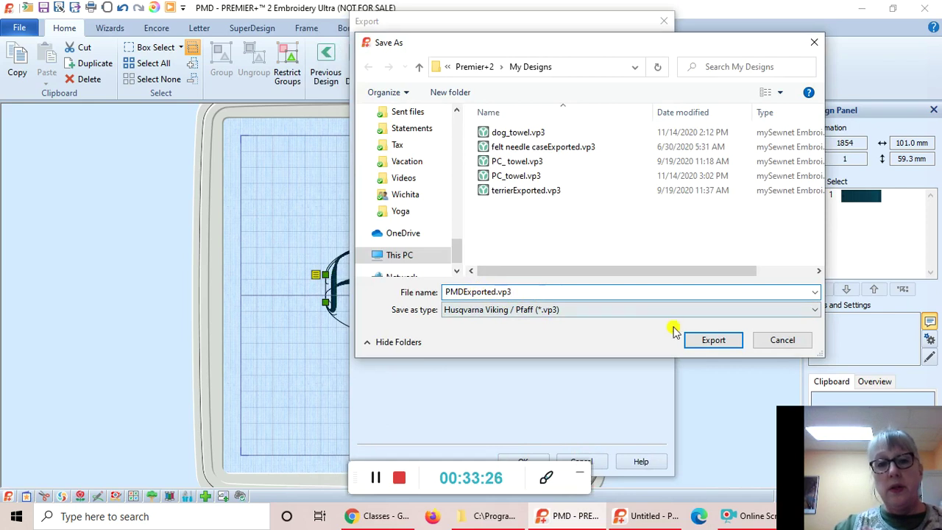
pyautogui.click(714, 341)
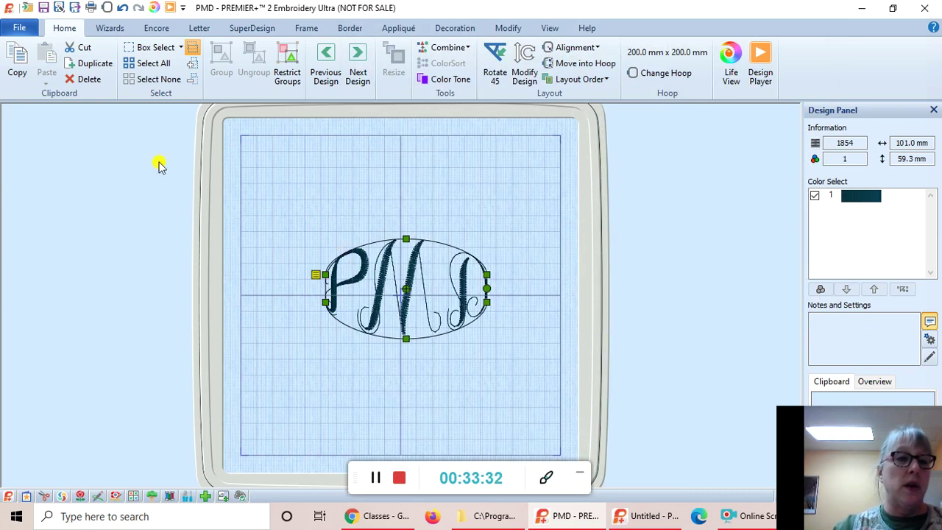
# View the Send to mySewnet dialog for the PMD design and close it without sending
pyautogui.click(19, 28)
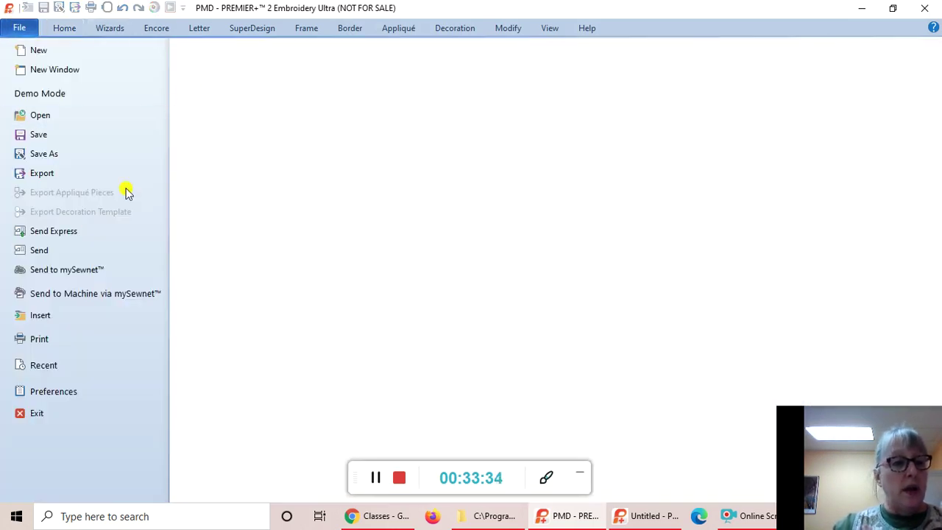
pyautogui.click(68, 270)
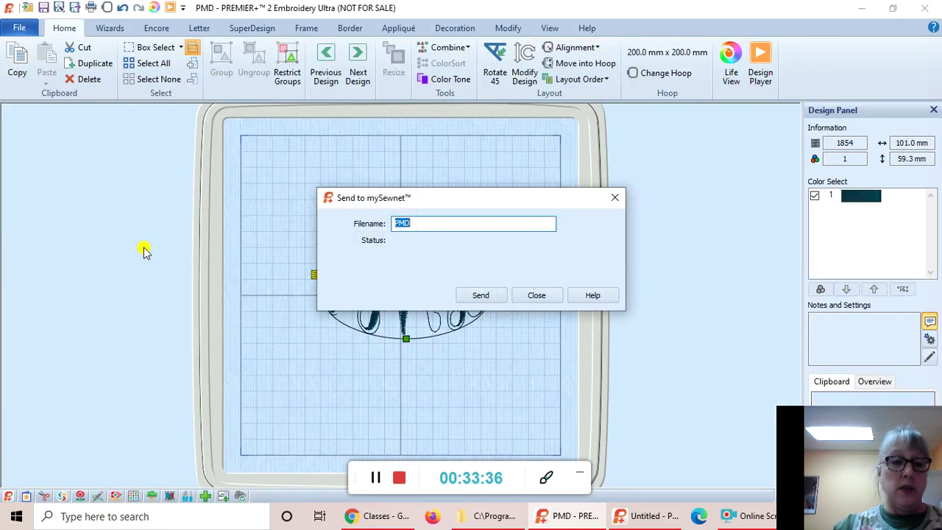
pyautogui.click(534, 295)
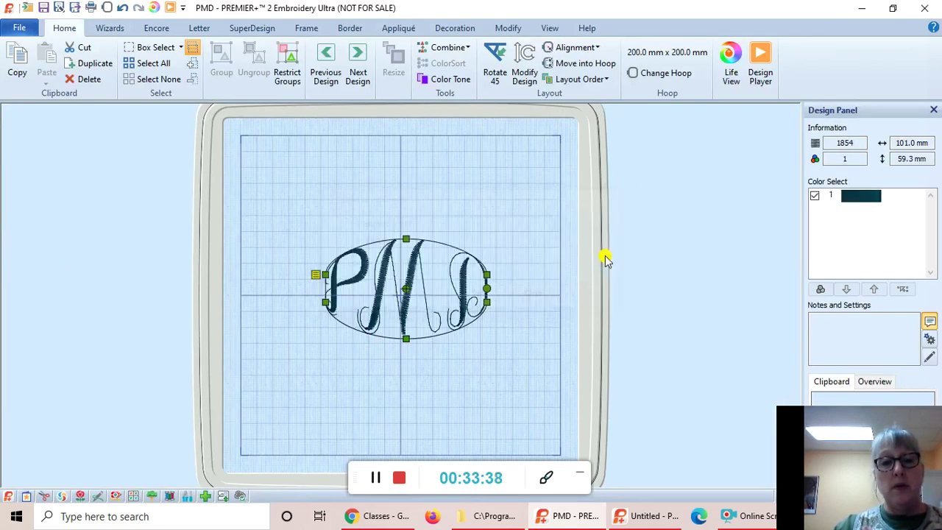